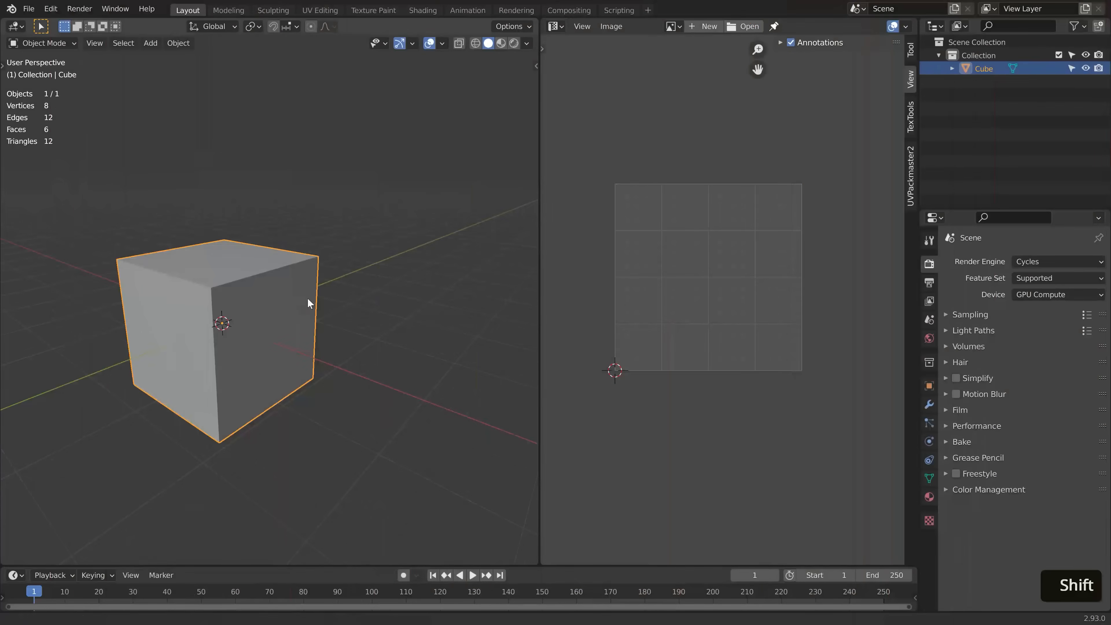
Create a new 1024 × 1024 px tiled image named epicTexture.
{"action": "middle_click_drag", "start_coordinate": [310, 302], "coordinate": [406, 283], "text": "shift"}
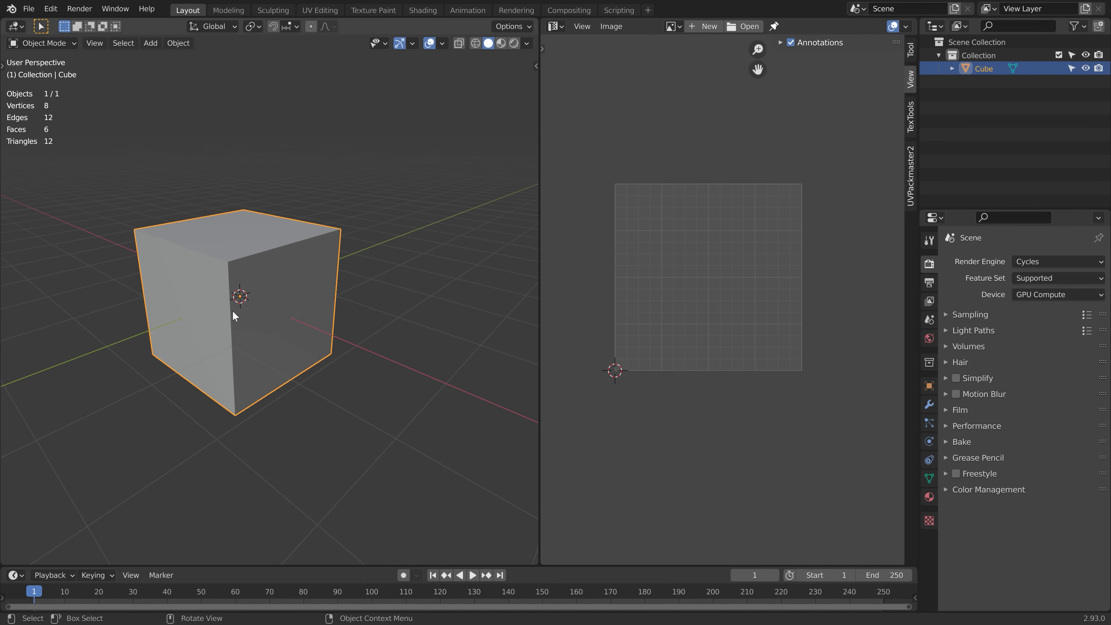
{"action": "type", "text": "epicTexture"}
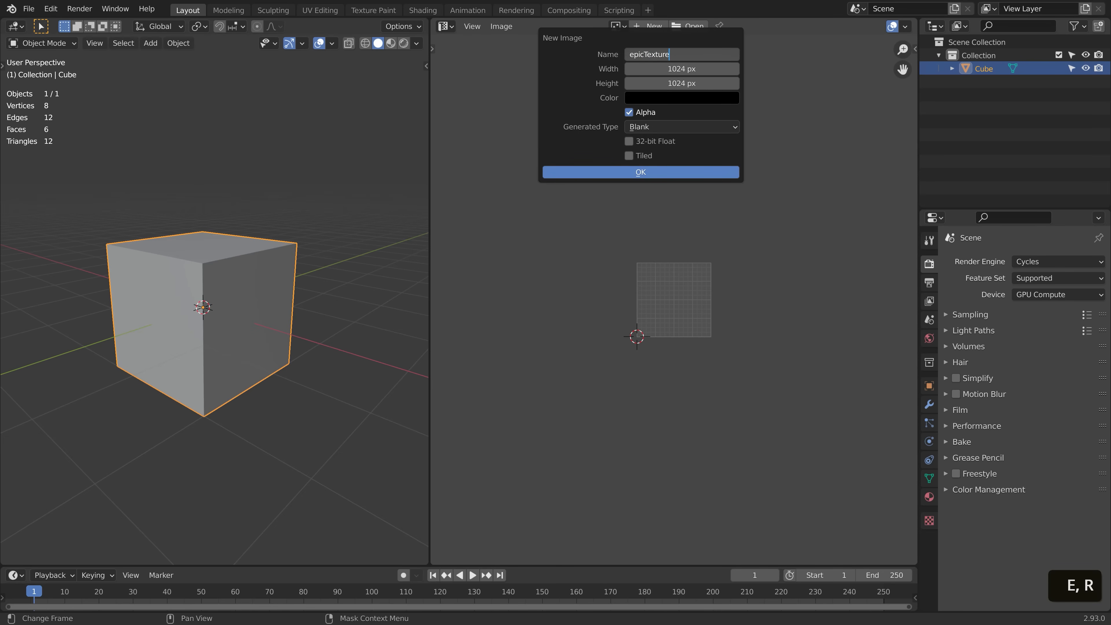
{"action": "left_click", "coordinate": [629, 155]}
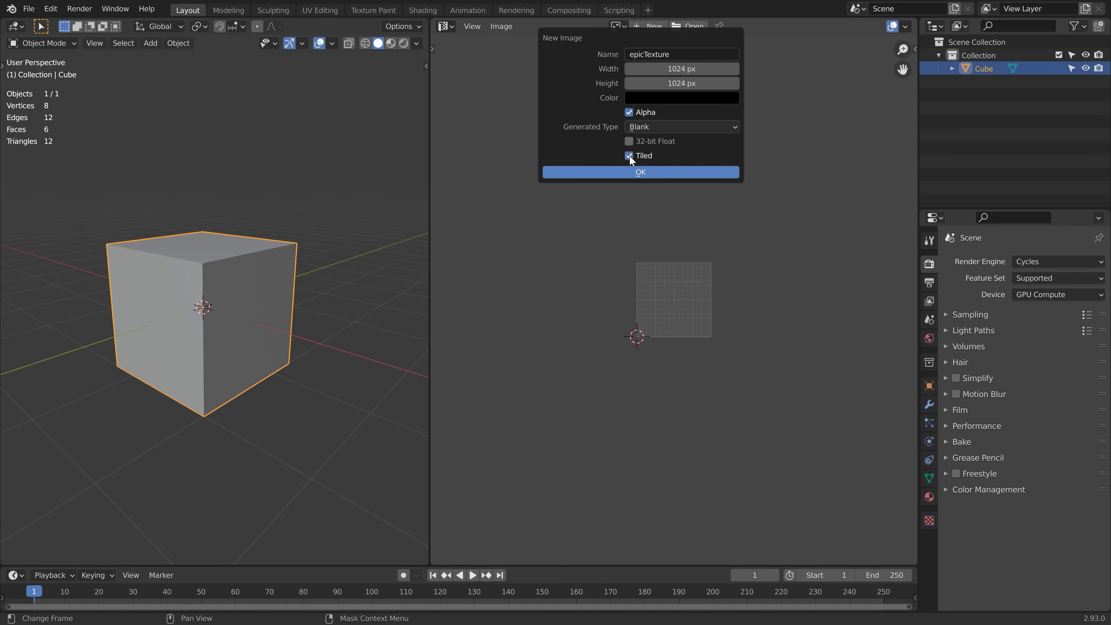
{"action": "left_click", "coordinate": [613, 172]}
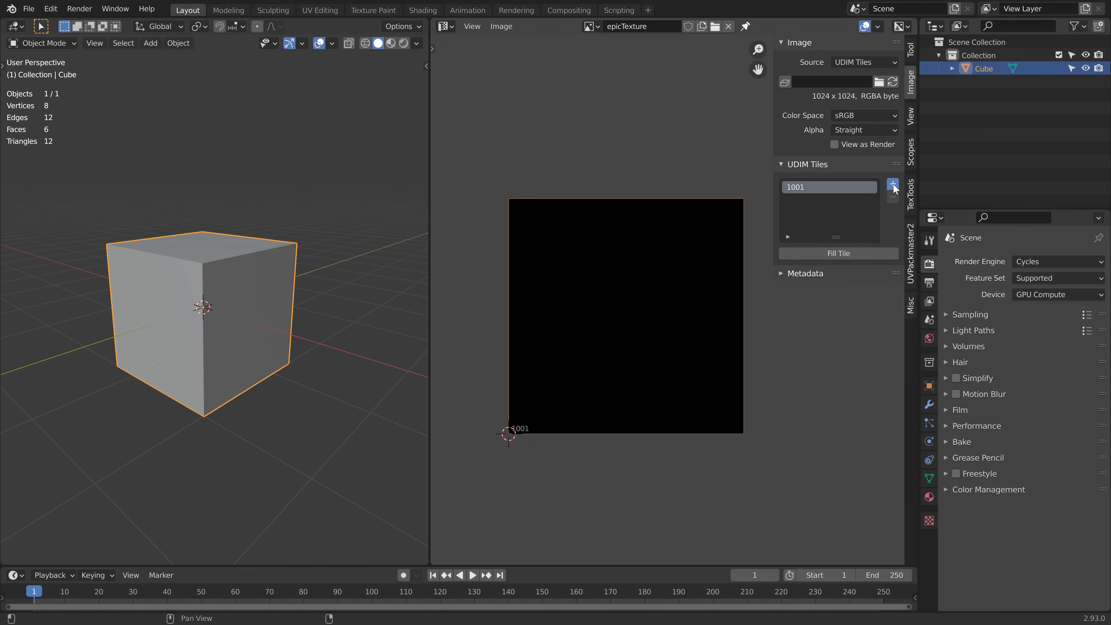
Add 19 filled 1024 px UDIM tiles to epicTexture, starting from number 1002.
{"action": "left_click", "coordinate": [893, 186]}
{"action": "left_click", "coordinate": [918, 222]}
{"action": "type", "text": "19"}
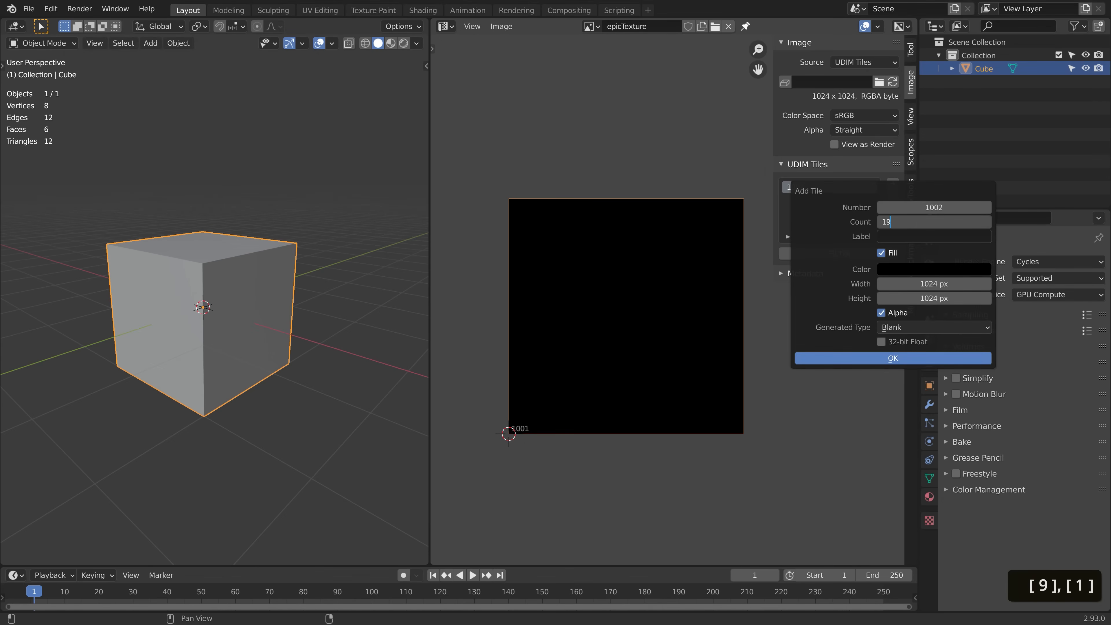
{"action": "key", "text": "Return"}
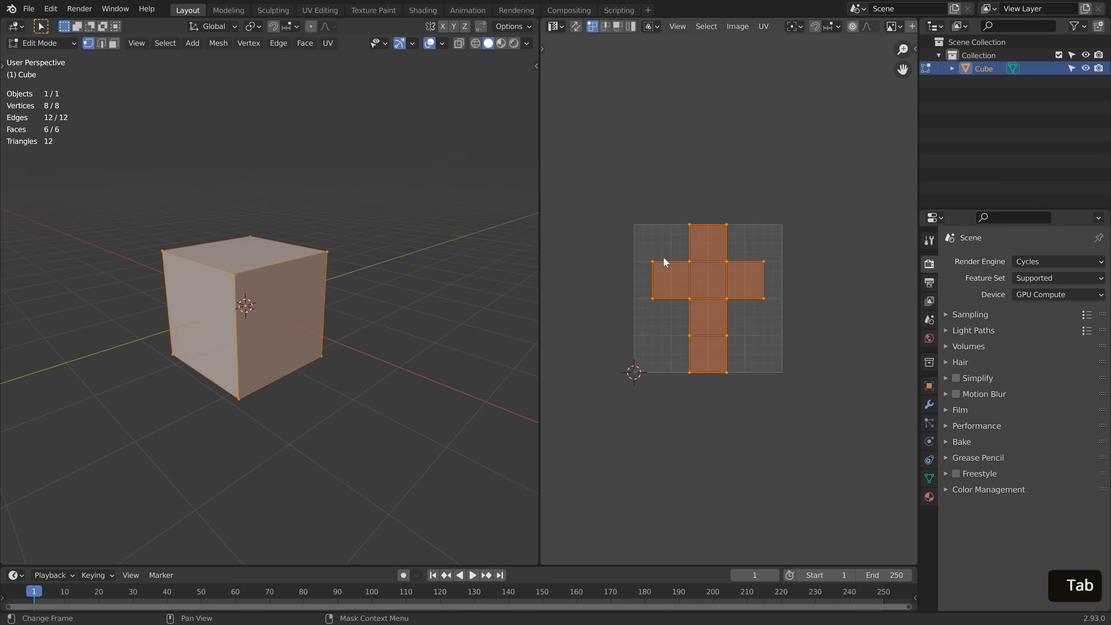
Show the UV editor's view settings for the cube and set the UDIM grid shape to 10 by 10.
{"action": "key", "text": "n"}
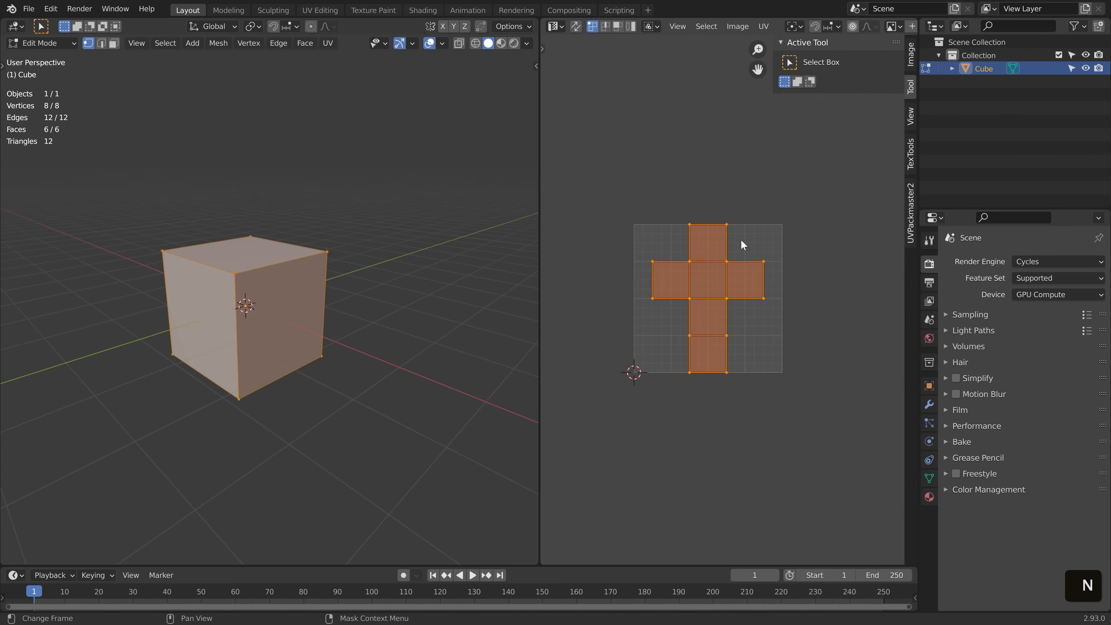
{"action": "left_click", "coordinate": [910, 117]}
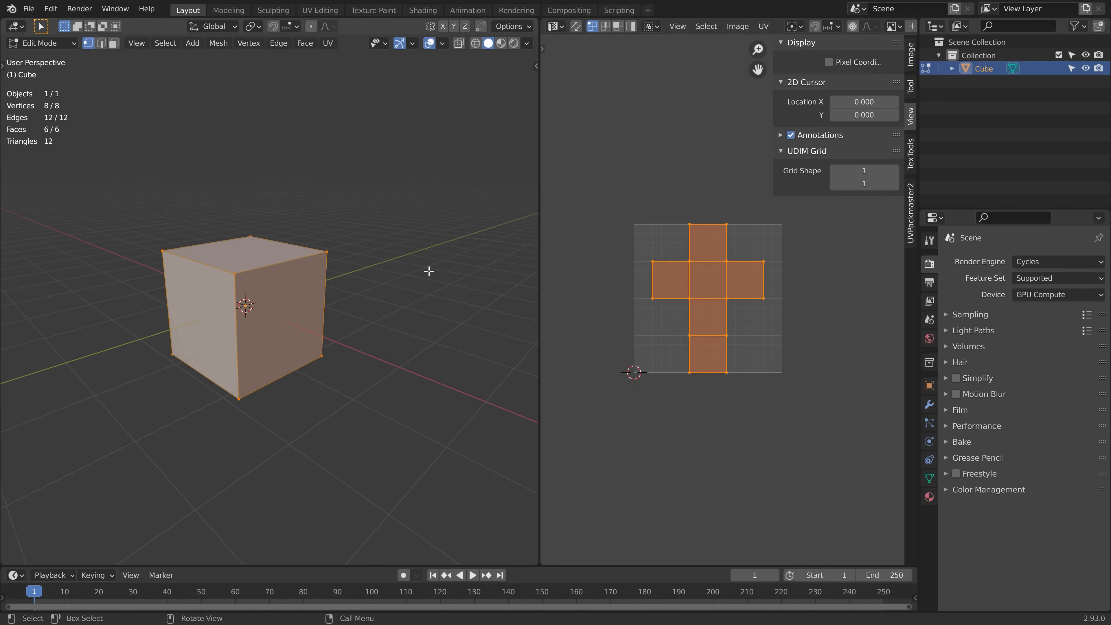
{"action": "middle_click_drag", "start_coordinate": [429, 271], "coordinate": [324, 267], "text": "shift"}
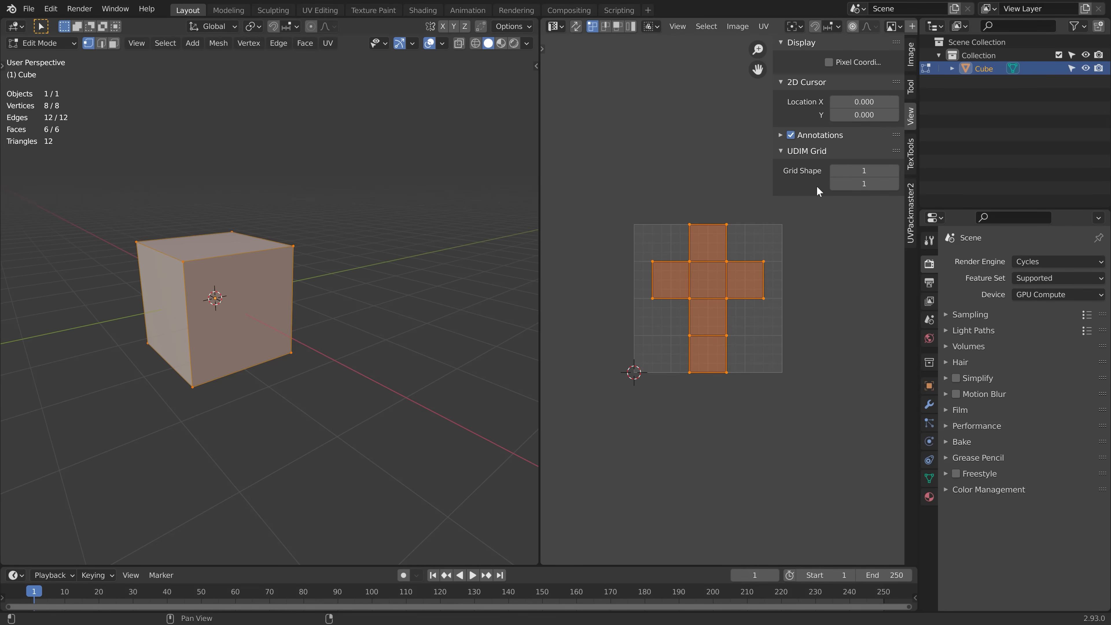
{"action": "scroll", "coordinate": [805, 236], "scroll_direction": "down", "scroll_amount": 2}
{"action": "middle_click_drag", "start_coordinate": [806, 254], "coordinate": [795, 264], "text": "shift"}
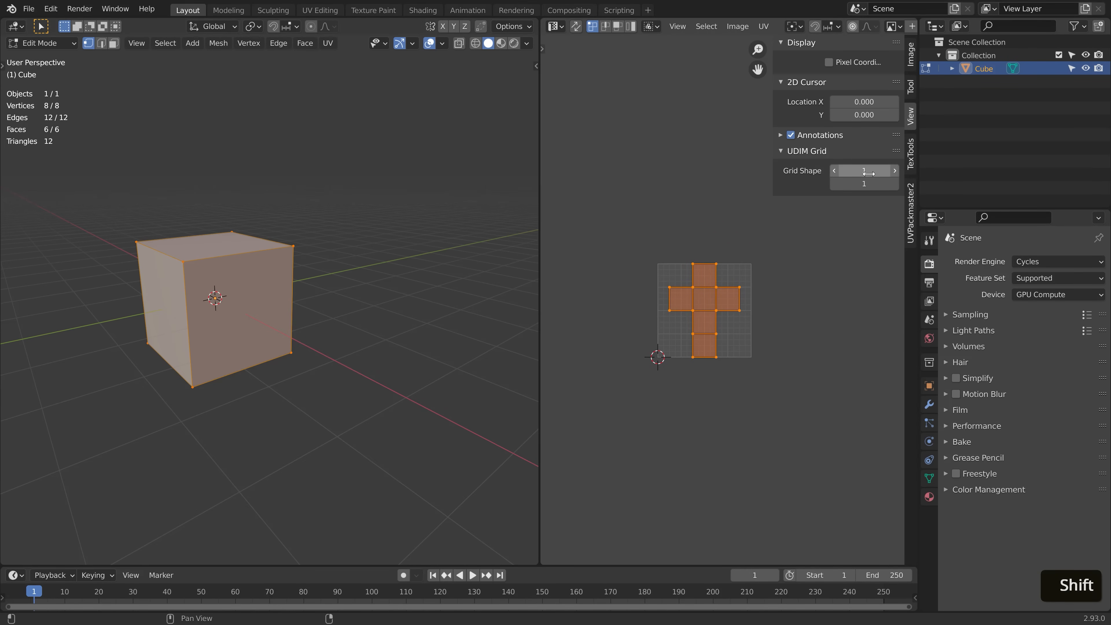
{"action": "left_click_drag", "start_coordinate": [868, 173], "coordinate": [894, 184]}
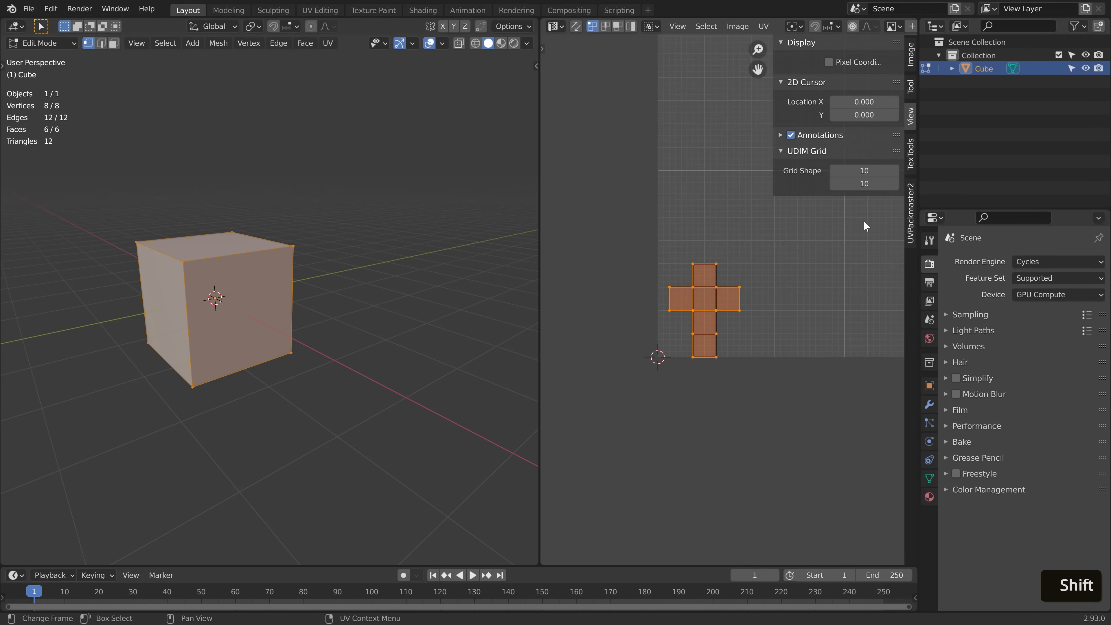
Look over the full tile grid and reset the UDIM grid shape to 1 by 1.
{"action": "scroll", "coordinate": [864, 223], "scroll_direction": "down", "scroll_amount": 5}
{"action": "middle_click_drag", "start_coordinate": [844, 263], "coordinate": [731, 352], "text": "shift"}
{"action": "scroll", "coordinate": [731, 351], "scroll_direction": "down", "scroll_amount": 4}
{"action": "middle_click_drag", "start_coordinate": [795, 315], "coordinate": [776, 314], "text": "shift"}
{"action": "scroll", "coordinate": [787, 309], "scroll_direction": "up", "scroll_amount": 2}
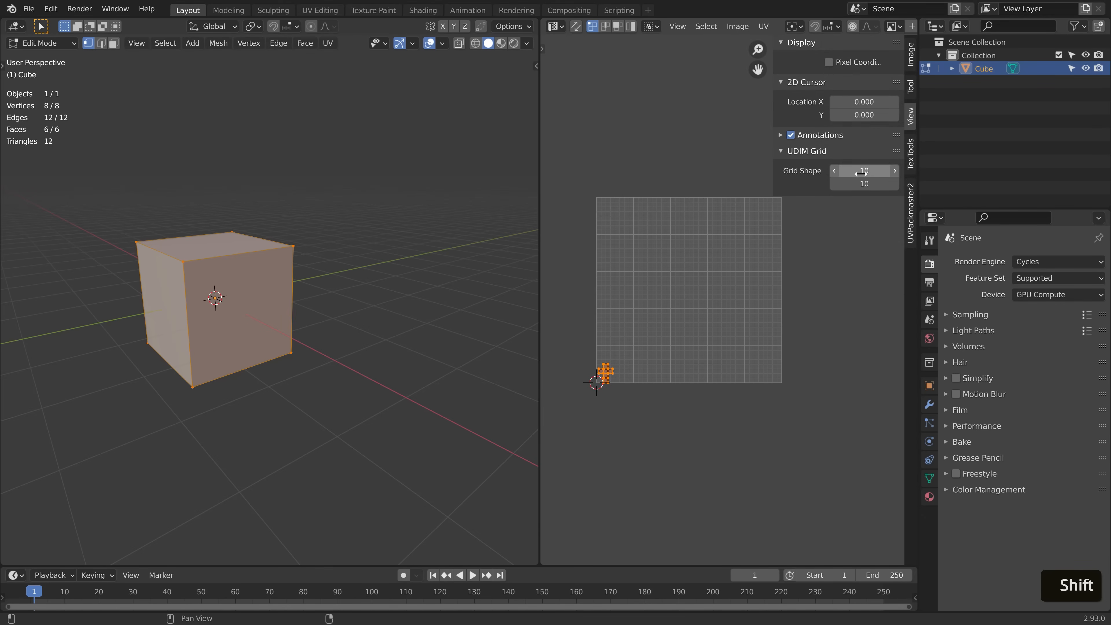
{"action": "mouse_move", "coordinate": [860, 173]}
{"action": "left_mouse_down"}
{"action": "mouse_move", "coordinate": [842, 172]}
{"action": "mouse_move", "coordinate": [872, 180]}
{"action": "left_mouse_up"}
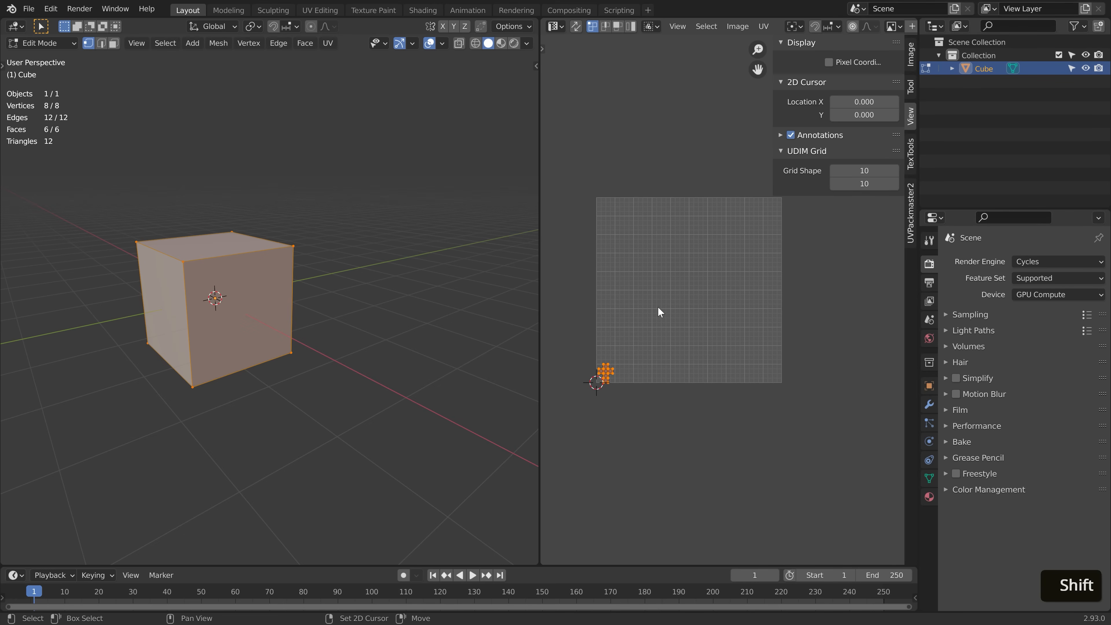
{"action": "scroll", "coordinate": [659, 311], "scroll_direction": "up", "scroll_amount": 6}
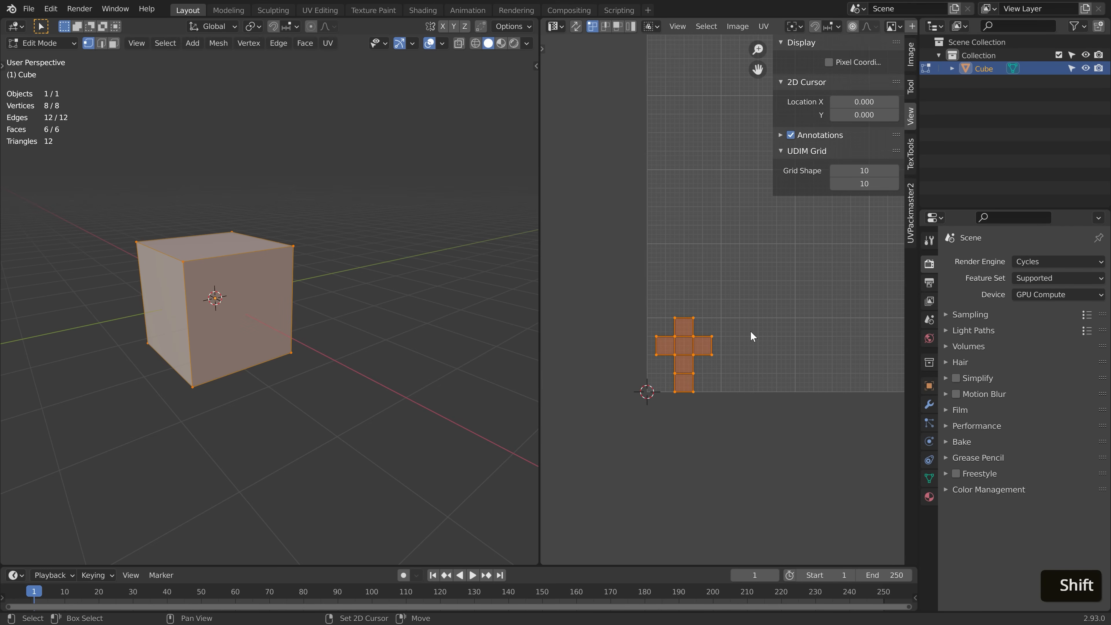
{"action": "scroll", "coordinate": [752, 336], "scroll_direction": "up", "scroll_amount": 3}
{"action": "left_click_drag", "start_coordinate": [868, 170], "coordinate": [846, 183]}
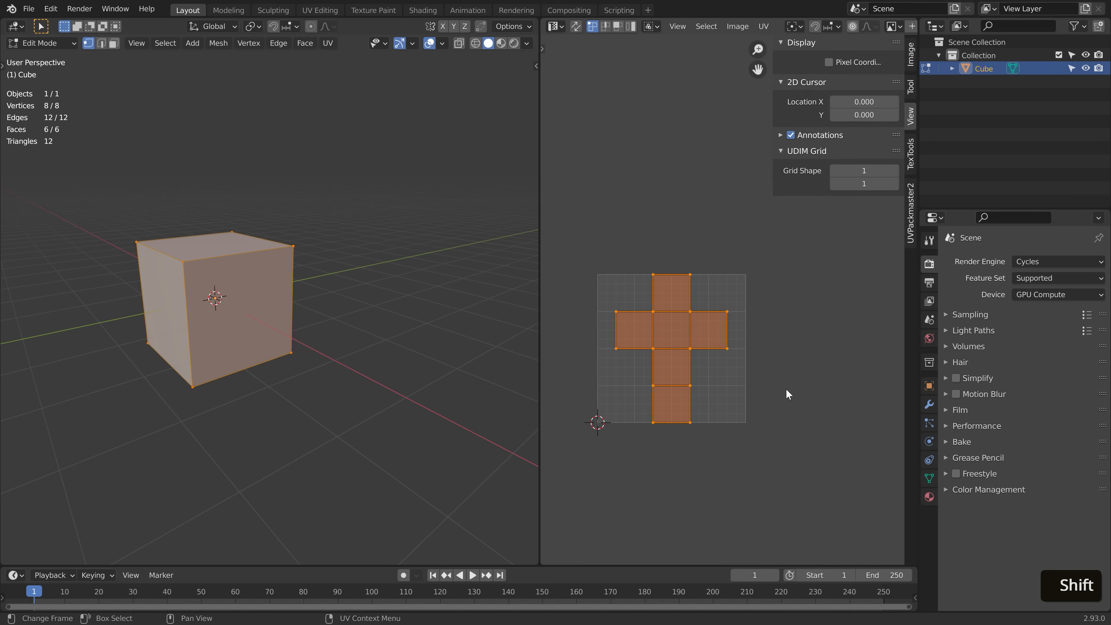
Scale the cube's whole UV layout down slightly so it sits inside the tile borders.
{"action": "key", "text": "s"}
{"action": "left_click", "coordinate": [776, 391]}
Move the UV layout 1 unit up along Y outside the single tile, and undo that move.
{"action": "key", "text": "g"}
{"action": "key", "text": "1"}
{"action": "key", "text": "y"}
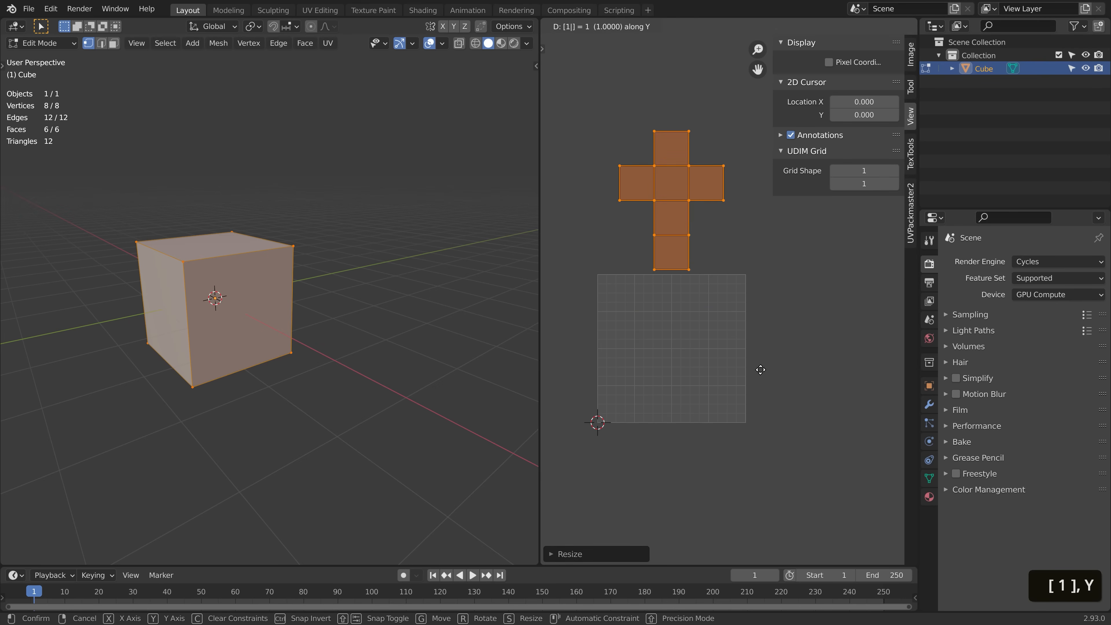
{"action": "key", "text": "Return"}
{"action": "scroll", "coordinate": [796, 289], "scroll_direction": "down", "scroll_amount": 1}
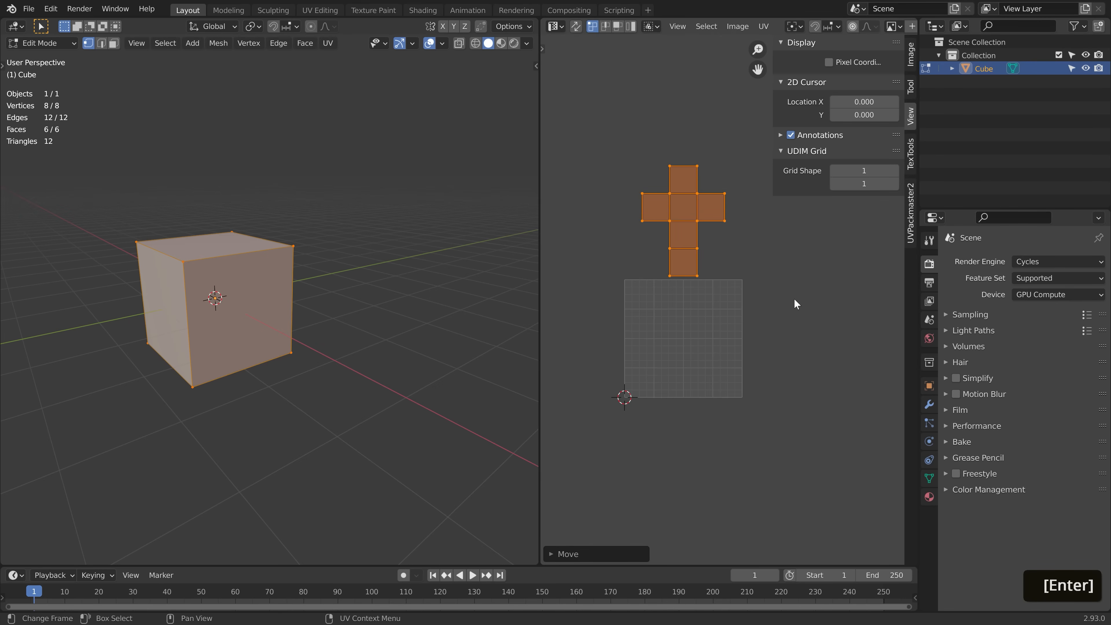
{"action": "key", "text": "g"}
{"action": "right_click", "coordinate": [779, 287]}
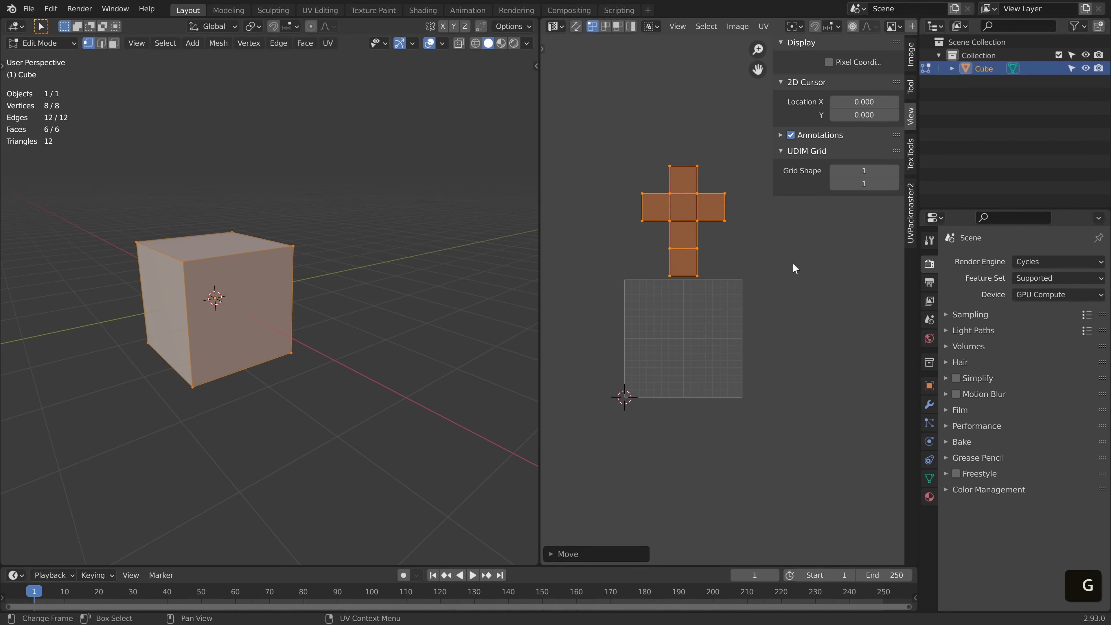
{"action": "key", "text": "ctrl+z"}
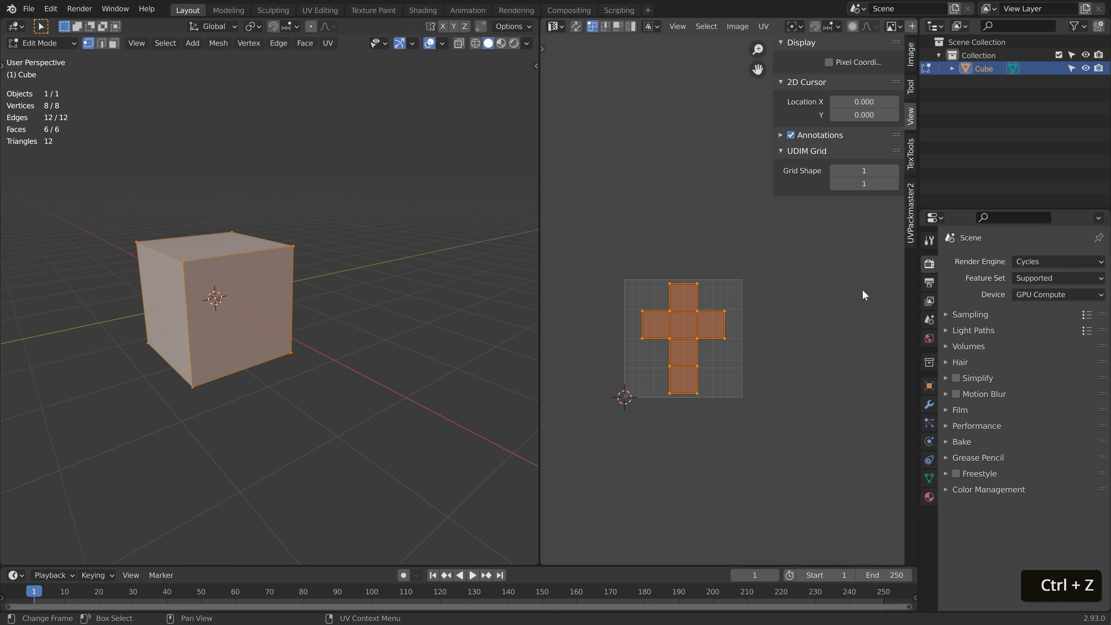
Set the UDIM grid shape back to 10 by 10.
{"action": "scroll", "coordinate": [856, 291], "scroll_direction": "down", "scroll_amount": 1}
{"action": "middle_click_drag", "start_coordinate": [824, 282], "coordinate": [792, 279], "text": "shift"}
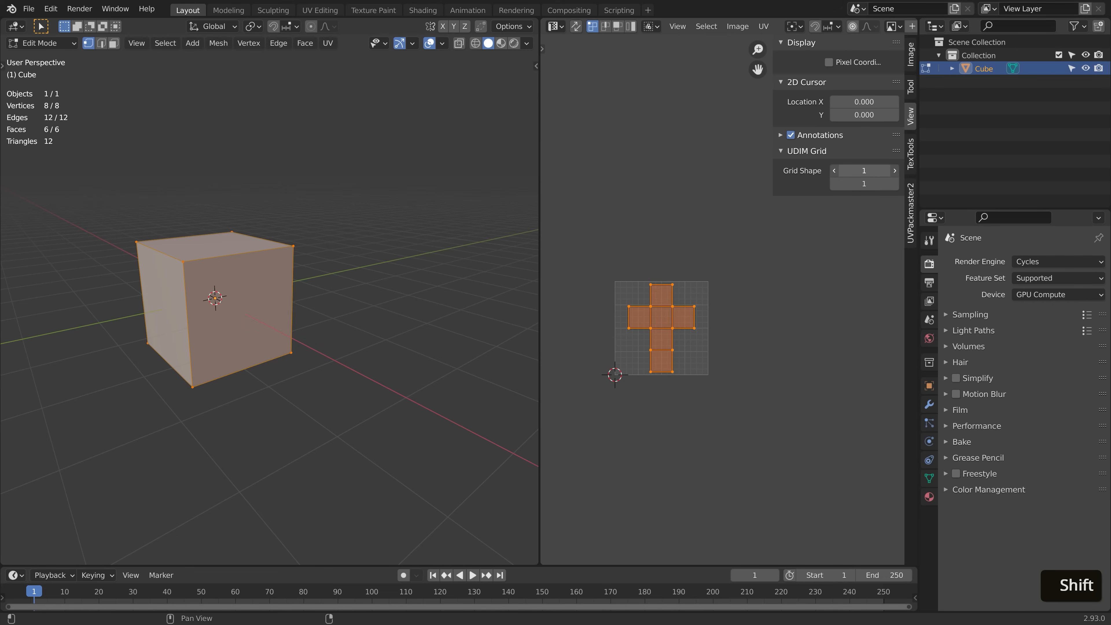
{"action": "left_click_drag", "start_coordinate": [848, 170], "coordinate": [874, 184]}
{"action": "scroll", "coordinate": [872, 209], "scroll_direction": "down", "scroll_amount": 2}
{"action": "scroll", "coordinate": [750, 254], "scroll_direction": "down", "scroll_amount": 3}
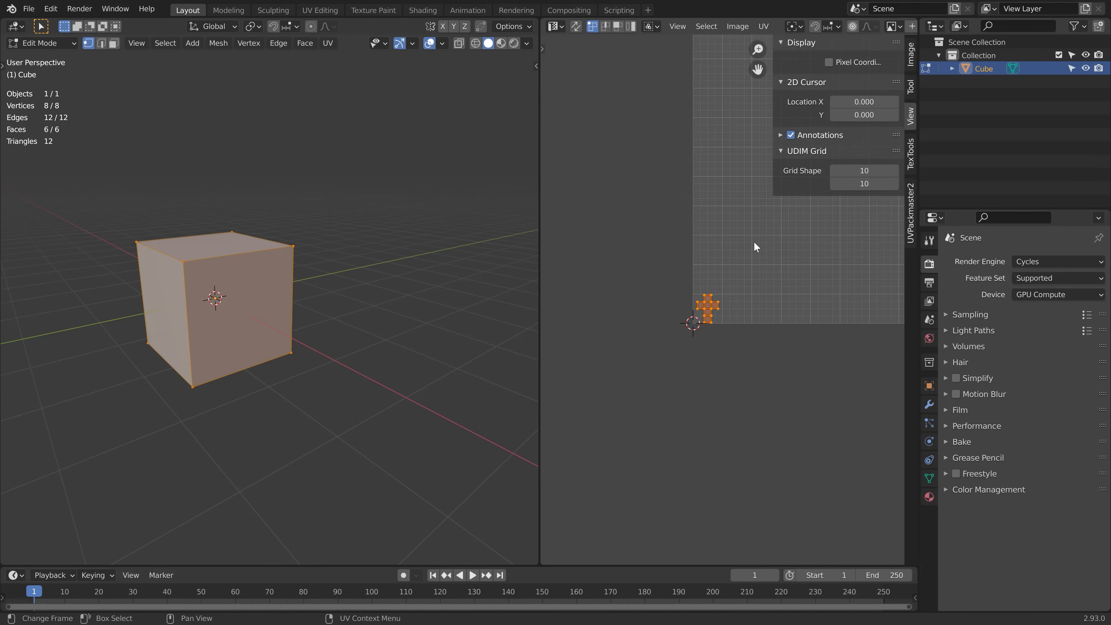
Move the cube's UV layout straight up into the top tile of the grid's first column.
{"action": "middle_click_drag", "start_coordinate": [750, 254], "coordinate": [707, 397], "text": "shift"}
{"action": "key", "text": "g"}
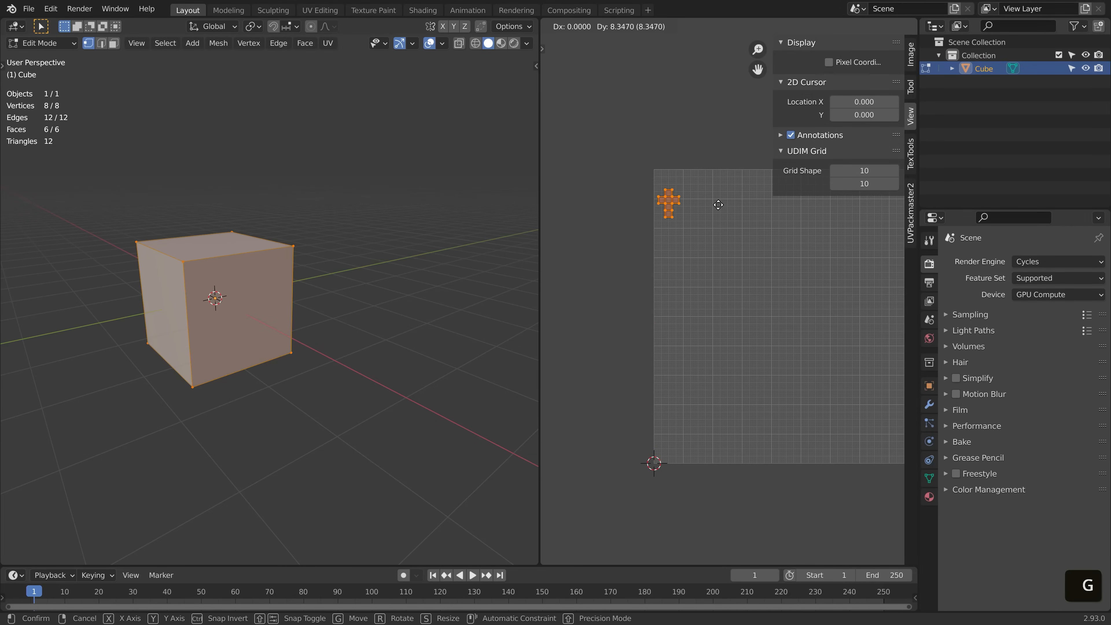
{"action": "left_click", "coordinate": [718, 189]}
{"action": "middle_click_drag", "start_coordinate": [730, 221], "coordinate": [751, 349], "text": "shift"}
{"action": "scroll", "coordinate": [746, 347], "scroll_direction": "up", "scroll_amount": 5}
{"action": "middle_click_drag", "start_coordinate": [656, 298], "coordinate": [717, 354], "text": "shift"}
Move the UV layout 1 more unit along Y, past the grid's upper edge.
{"action": "key", "text": "g"}
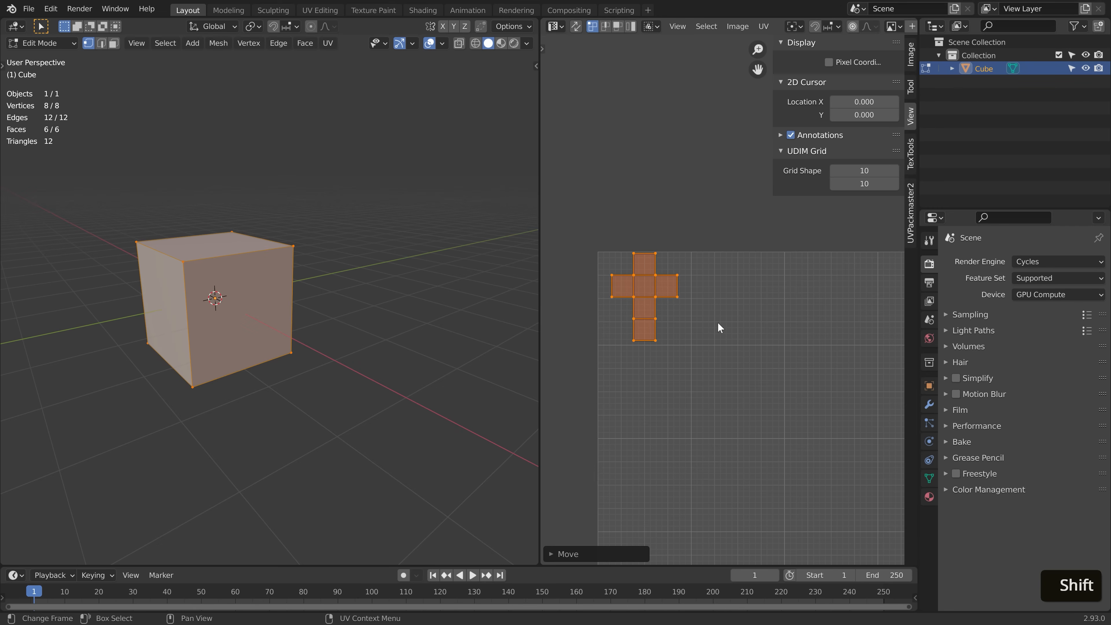
{"action": "key", "text": "y"}
{"action": "key", "text": "1"}
{"action": "key", "text": "Return"}
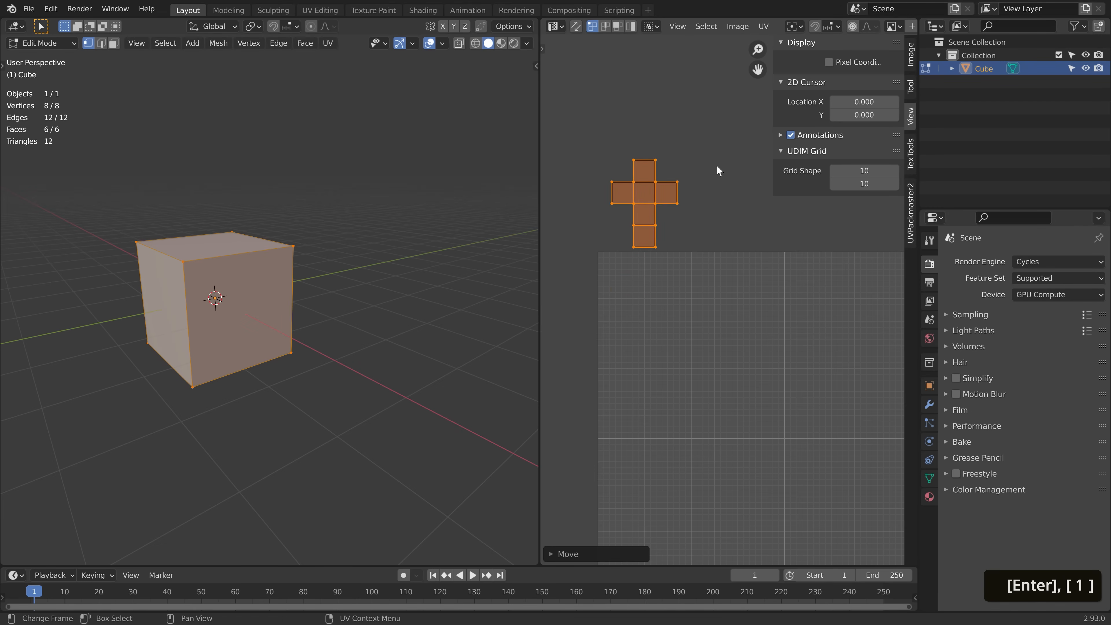
Undo the UV layout moves to bring it back to the grid's first tile.
{"action": "key", "text": "ctrl+z"}
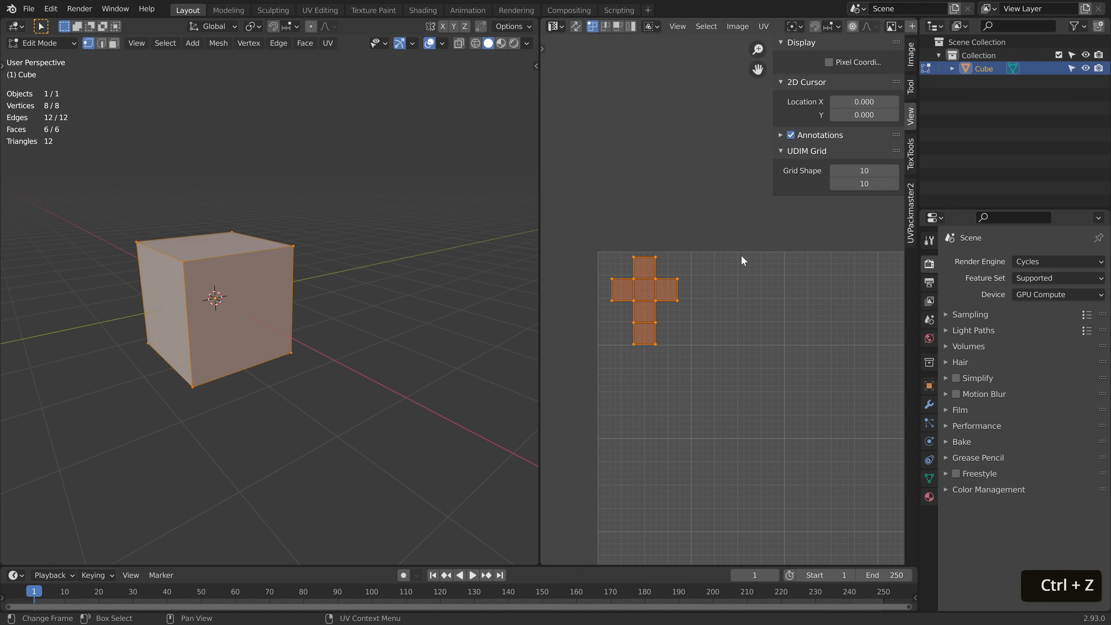
{"action": "key", "text": "ctrl+z"}
{"action": "scroll", "coordinate": [745, 388], "scroll_direction": "down", "scroll_amount": 4}
{"action": "scroll", "coordinate": [736, 302], "scroll_direction": "up", "scroll_amount": 5}
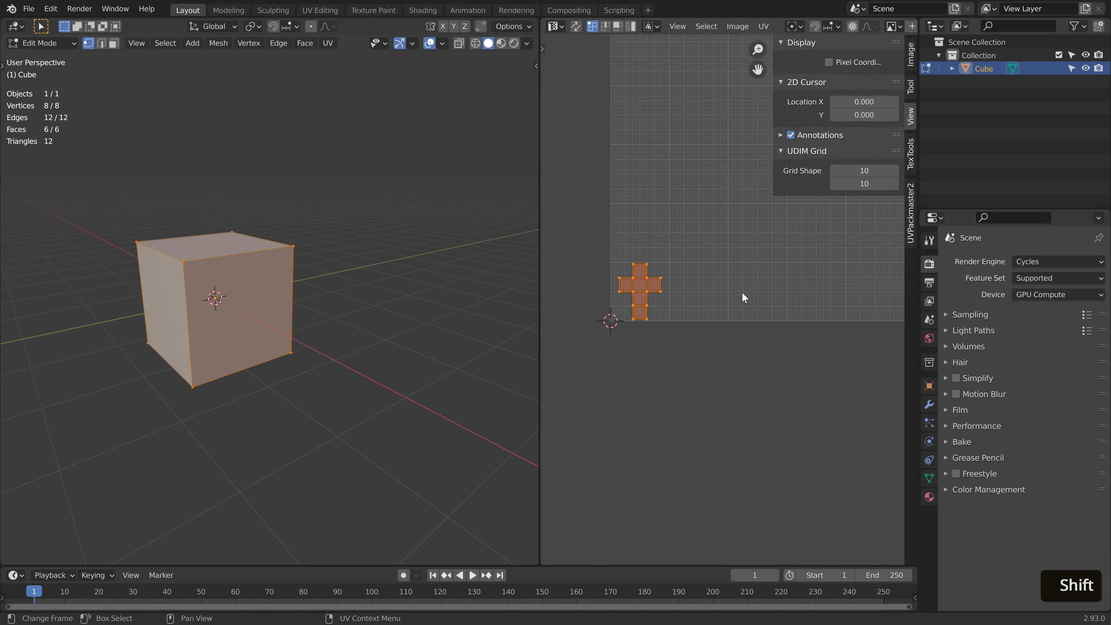
{"action": "middle_click_drag", "start_coordinate": [715, 273], "coordinate": [738, 320], "text": "shift"}
{"action": "scroll", "coordinate": [742, 322], "scroll_direction": "up", "scroll_amount": 1}
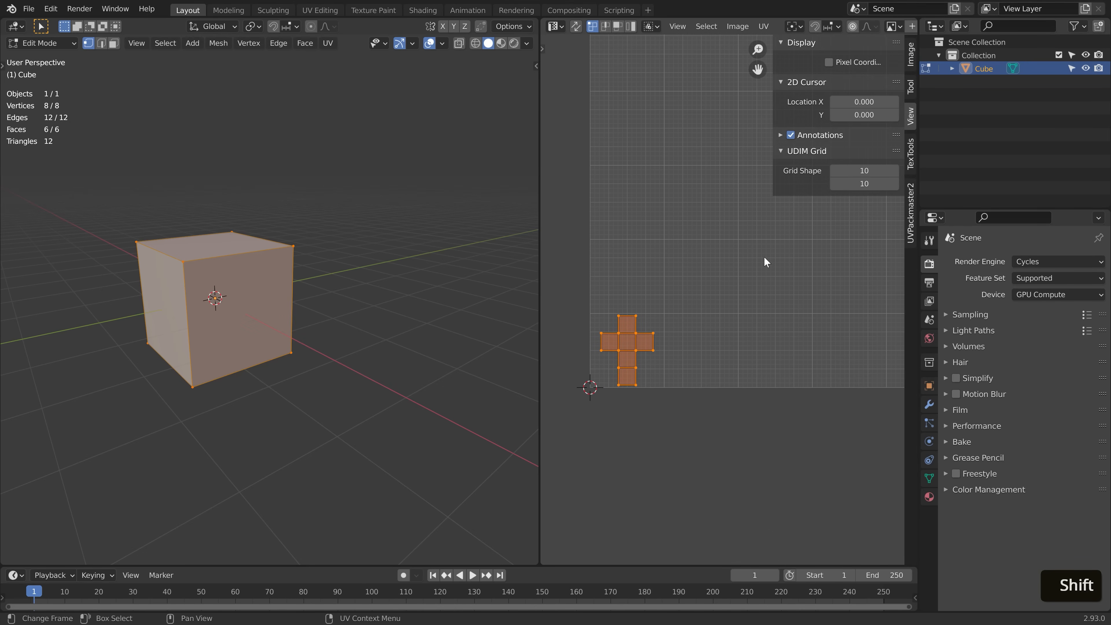
Return the cube to Object Mode and display the checker image in the image editor.
{"action": "key", "text": "Tab"}
{"action": "middle_click_drag", "start_coordinate": [680, 116], "coordinate": [603, 246], "text": "shift"}
{"action": "scroll", "coordinate": [622, 236], "scroll_direction": "down", "scroll_amount": 3}
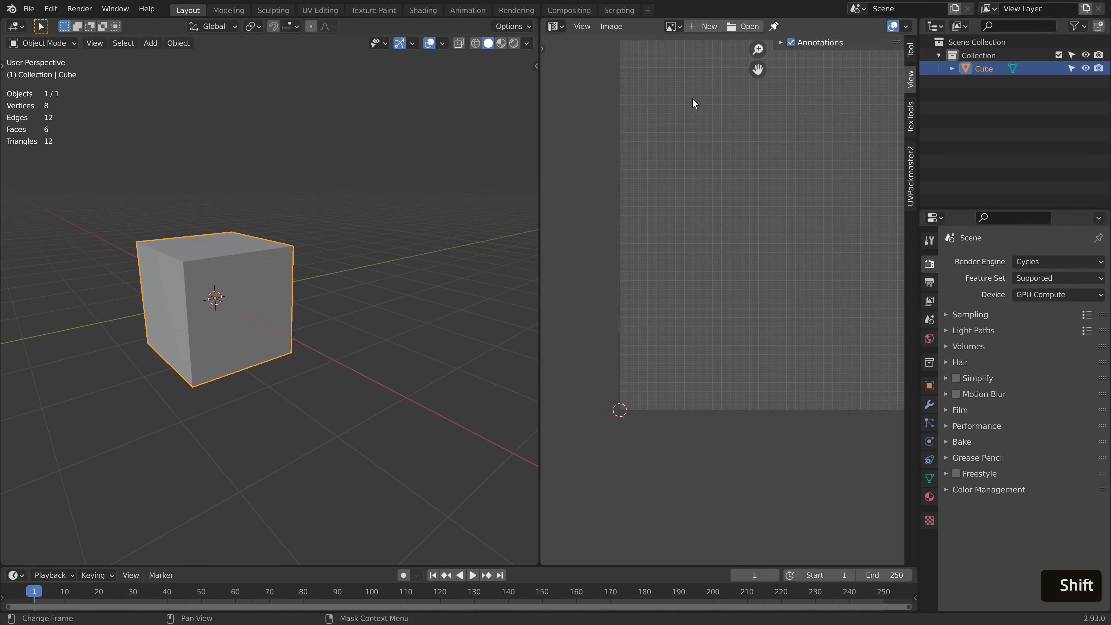
{"action": "left_click", "coordinate": [677, 26]}
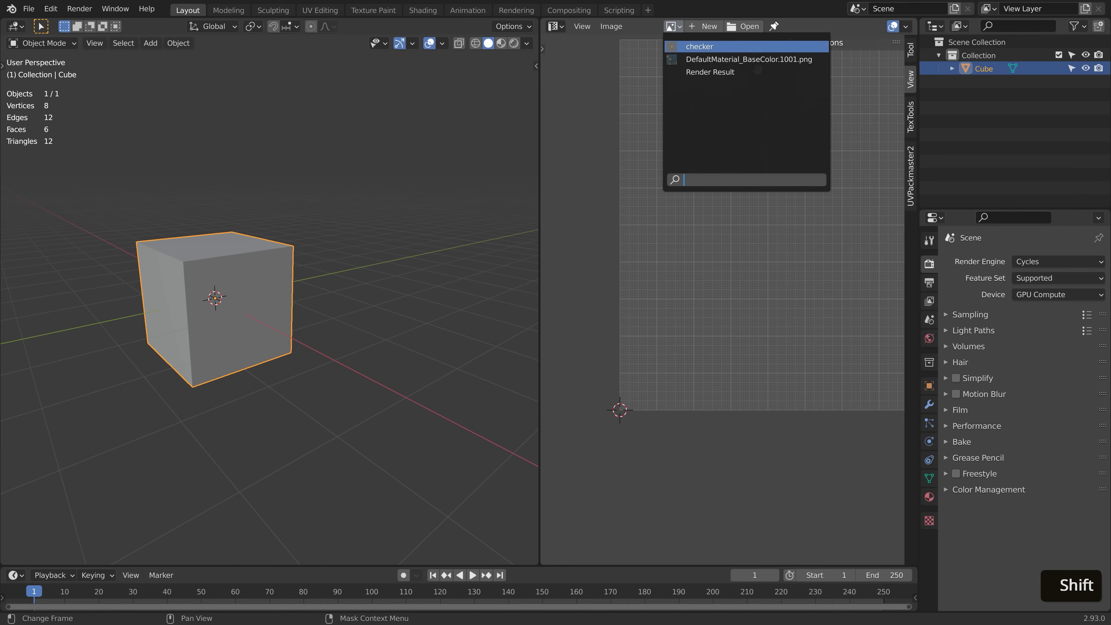
{"action": "left_click", "coordinate": [694, 46]}
{"action": "middle_click_drag", "start_coordinate": [648, 313], "coordinate": [751, 213], "text": "shift"}
{"action": "scroll", "coordinate": [671, 211], "scroll_direction": "up", "scroll_amount": 1}
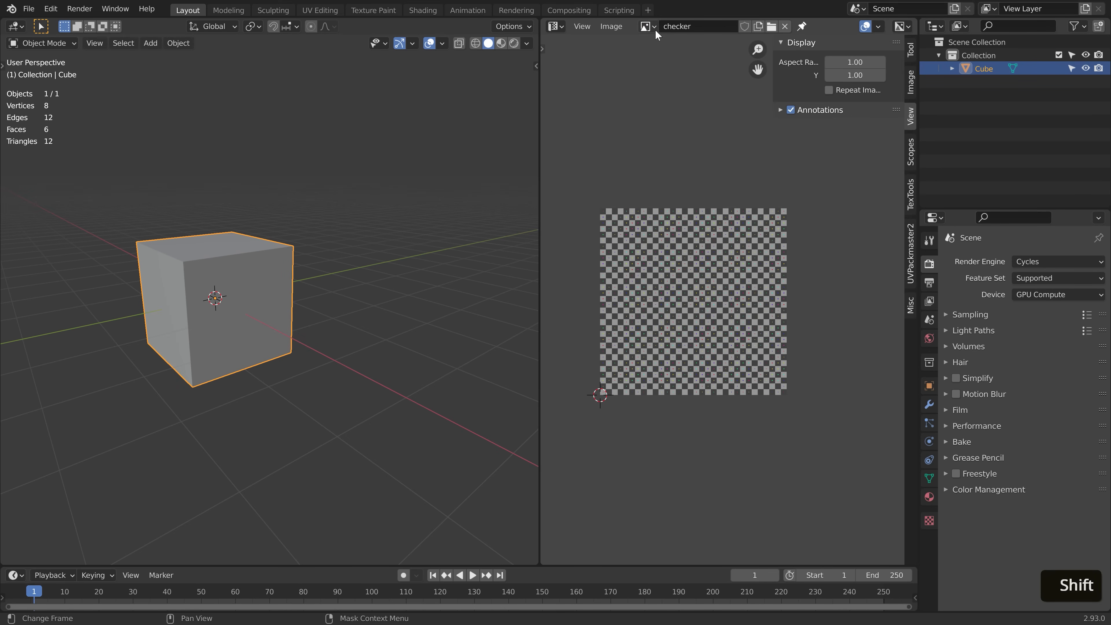
Unlink the checker image and display DefaultMaterial_BaseColor.1001.png to examine its UDIM tiles.
{"action": "left_click", "coordinate": [783, 27]}
{"action": "scroll", "coordinate": [806, 178], "scroll_direction": "up", "scroll_amount": 3}
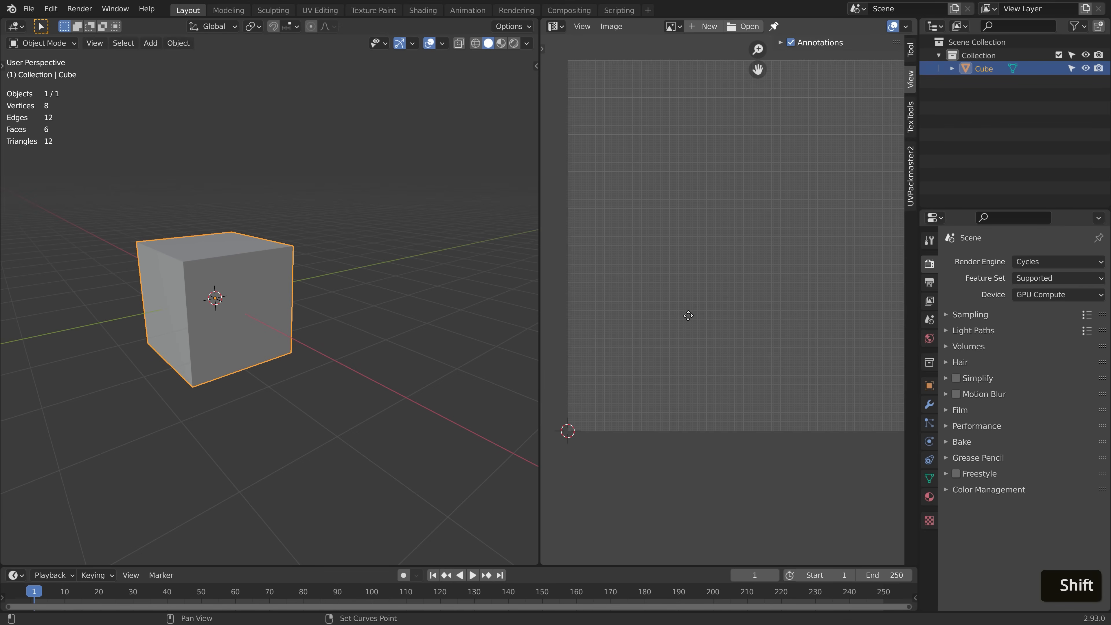
{"action": "left_click", "coordinate": [672, 26]}
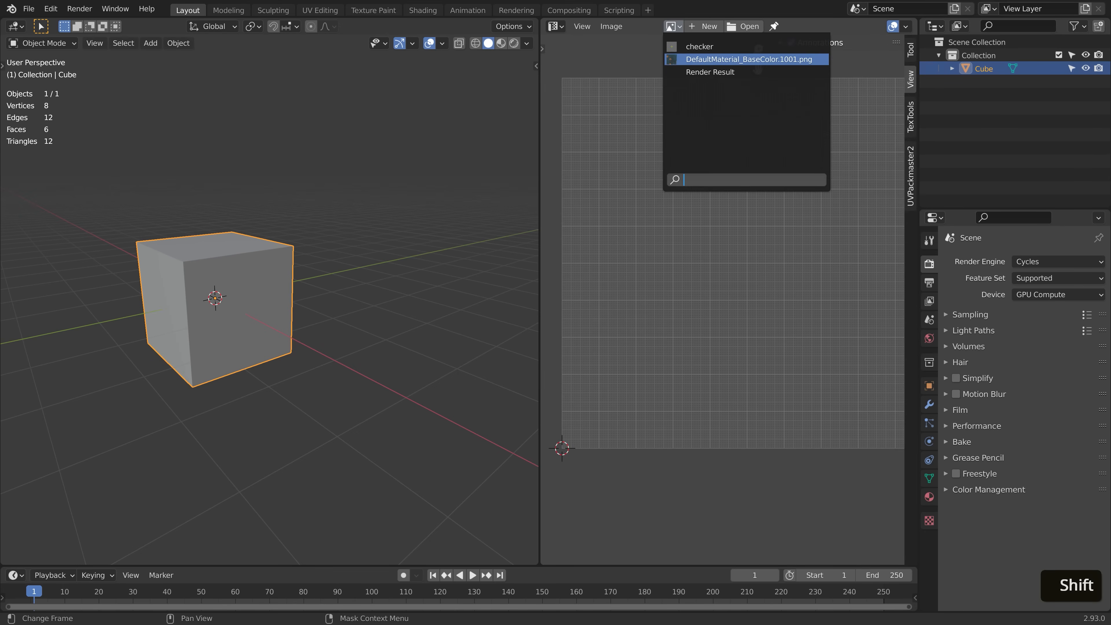
{"action": "left_click", "coordinate": [743, 59]}
{"action": "scroll", "coordinate": [754, 229], "scroll_direction": "down", "scroll_amount": 3}
{"action": "middle_click_drag", "start_coordinate": [753, 228], "coordinate": [622, 253]}
{"action": "scroll", "coordinate": [681, 253], "scroll_direction": "down", "scroll_amount": 2}
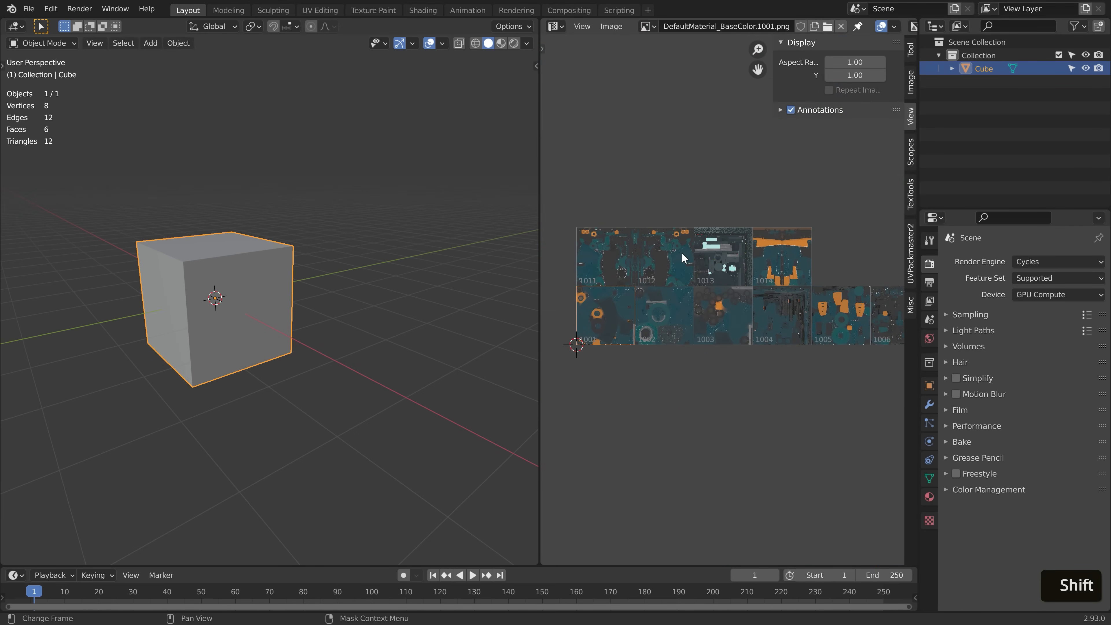
{"action": "middle_click_drag", "start_coordinate": [758, 313], "coordinate": [841, 294], "text": "shift"}
{"action": "scroll", "coordinate": [749, 280], "scroll_direction": "up", "scroll_amount": 3}
Unlink the DefaultMaterial_BaseColor.1001.png image from the image editor.
{"action": "left_click", "coordinate": [840, 28]}
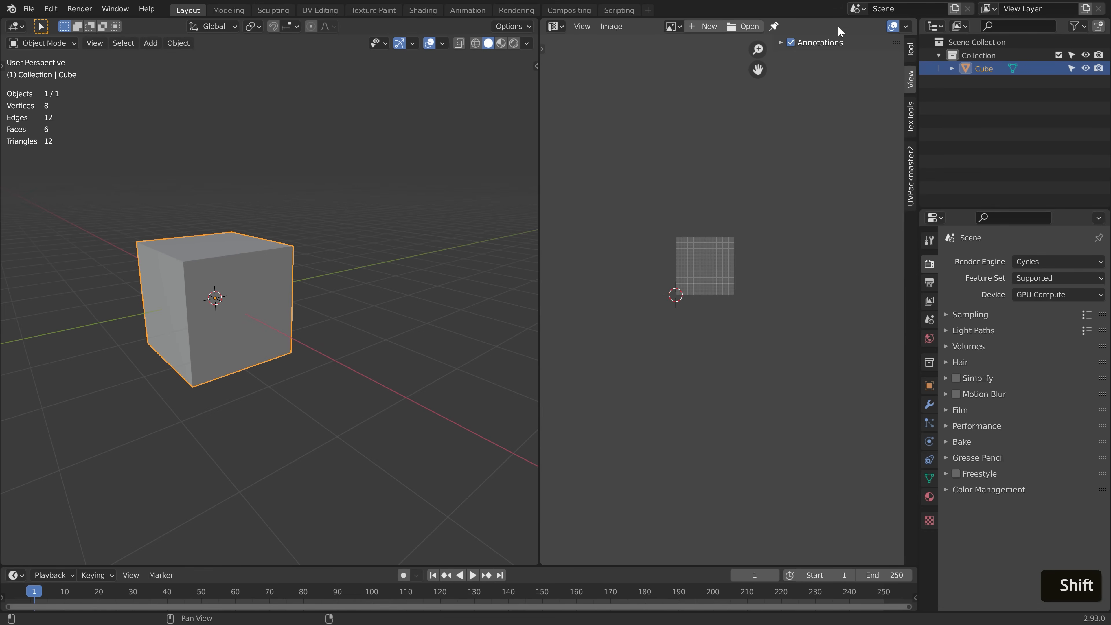
{"action": "scroll", "coordinate": [647, 236], "scroll_direction": "up", "scroll_amount": 4}
{"action": "middle_click_drag", "start_coordinate": [582, 231], "coordinate": [771, 278], "text": "shift"}
{"action": "scroll", "coordinate": [747, 293], "scroll_direction": "up", "scroll_amount": 1}
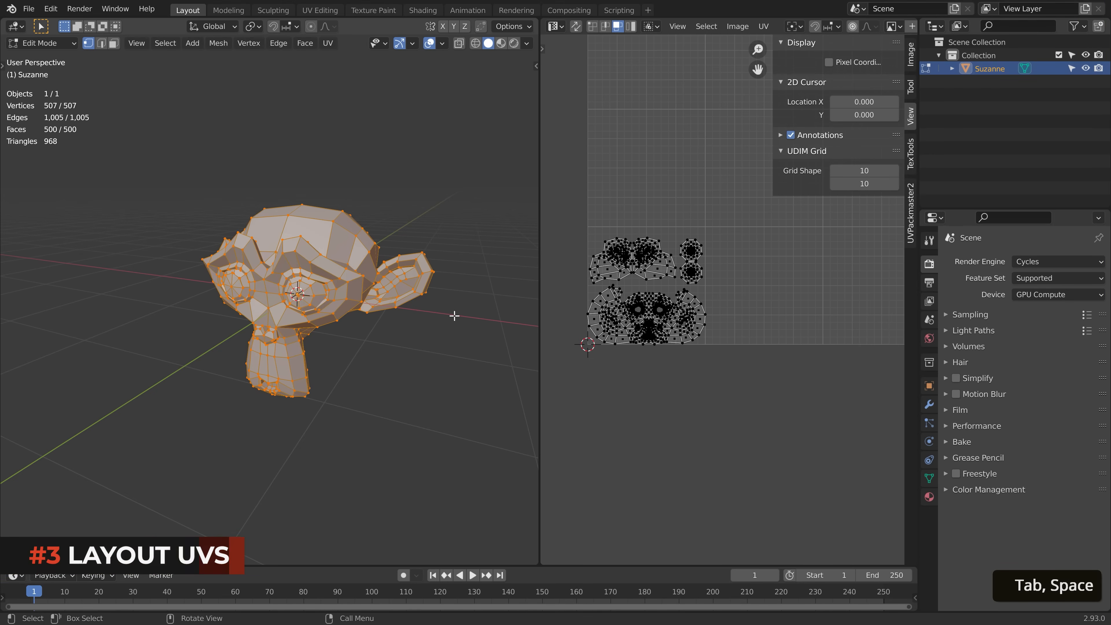
Mark seams on the Suzanne mesh from all of its existing UV islands.
{"action": "key", "text": "a"}
{"action": "key", "text": "q"}
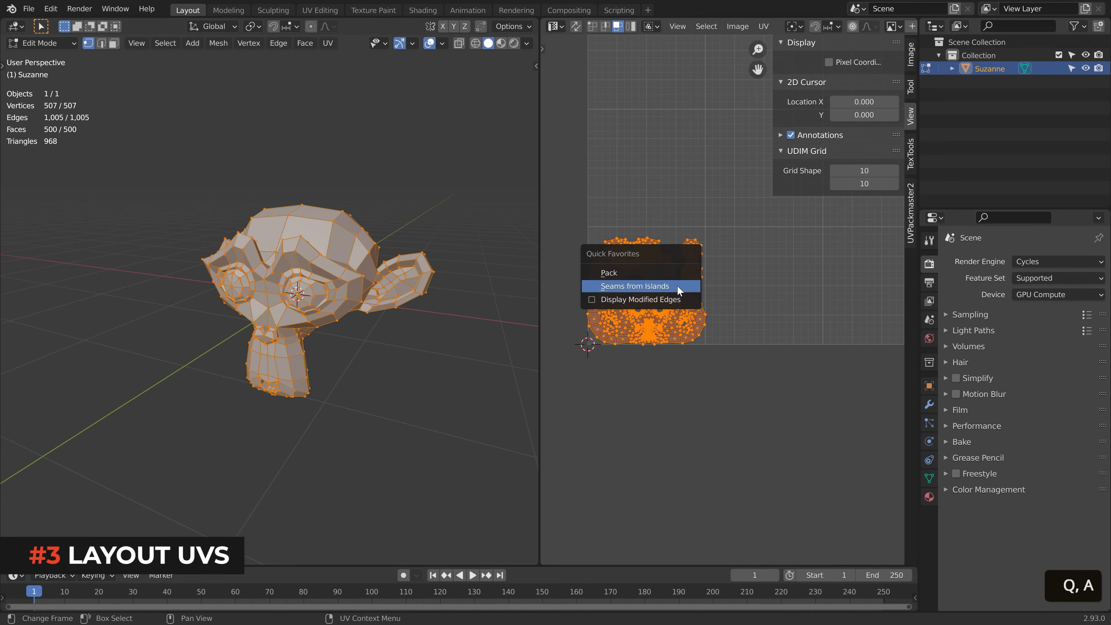
{"action": "left_click", "coordinate": [677, 285]}
Mark the edge path along the centre line of Suzanne's head and face as a seam.
{"action": "scroll", "coordinate": [408, 310], "scroll_direction": "up", "scroll_amount": 3}
{"action": "key", "text": "2"}
{"action": "left_click", "coordinate": [276, 214]}
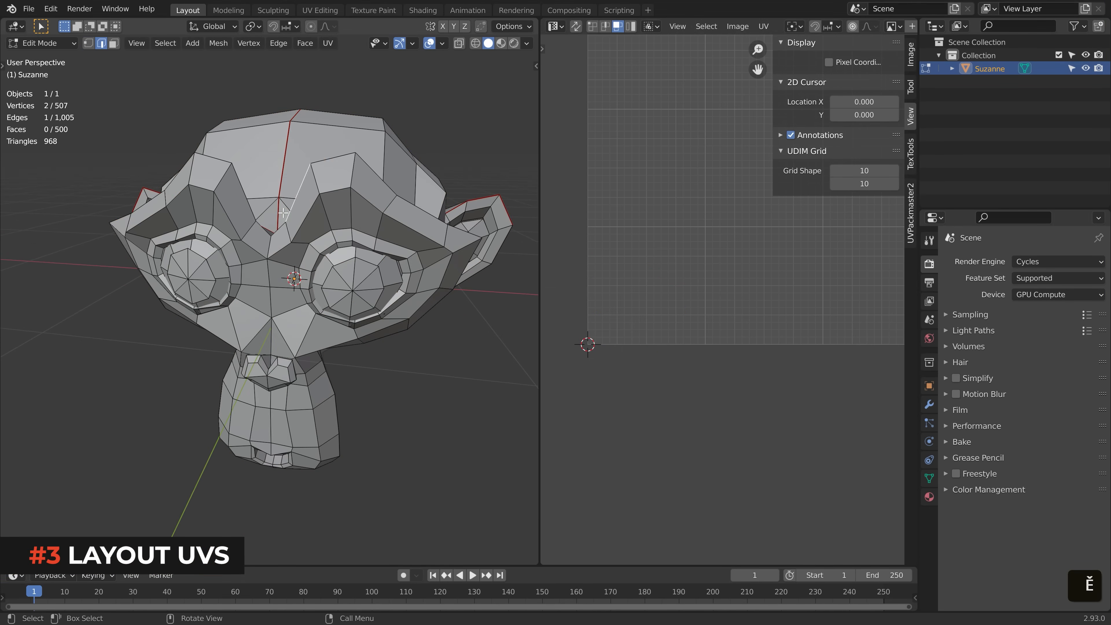
{"action": "middle_click_drag", "start_coordinate": [276, 213], "coordinate": [339, 333]}
{"action": "left_click", "coordinate": [277, 292], "text": "ctrl"}
{"action": "key", "text": "shift+KP_Decimal"}
Unwrap the whole Suzanne mesh along its seams.
{"action": "key", "text": "a"}
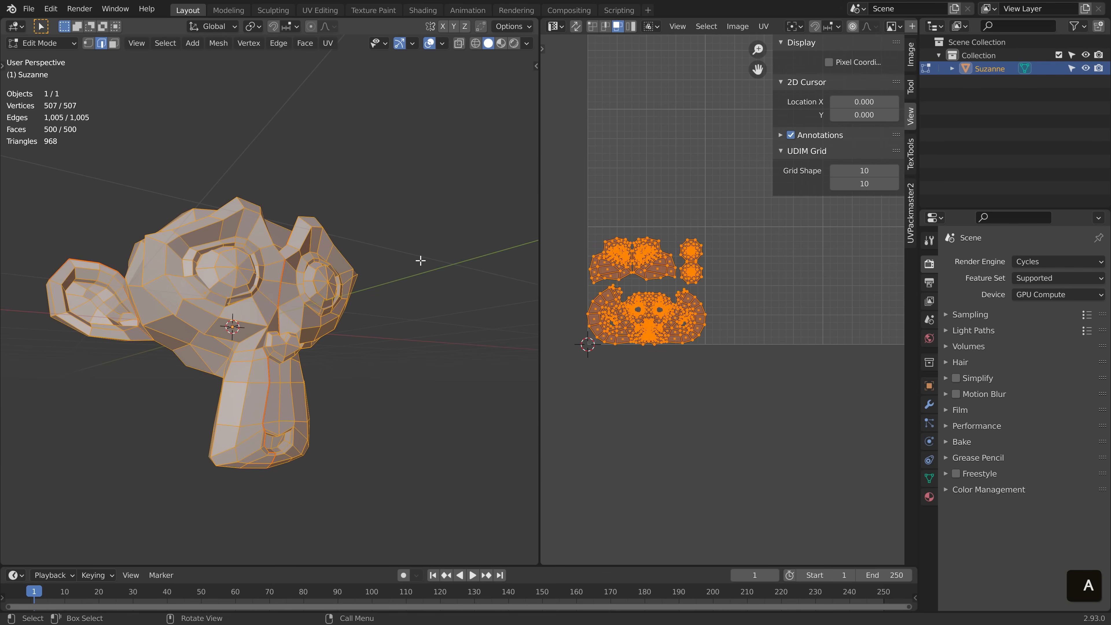
{"action": "key", "text": "u"}
{"action": "left_click", "coordinate": [422, 262]}
Enlarge the entire UV layout and shift it up and to the right on the UDIM grid.
{"action": "key", "text": "s"}
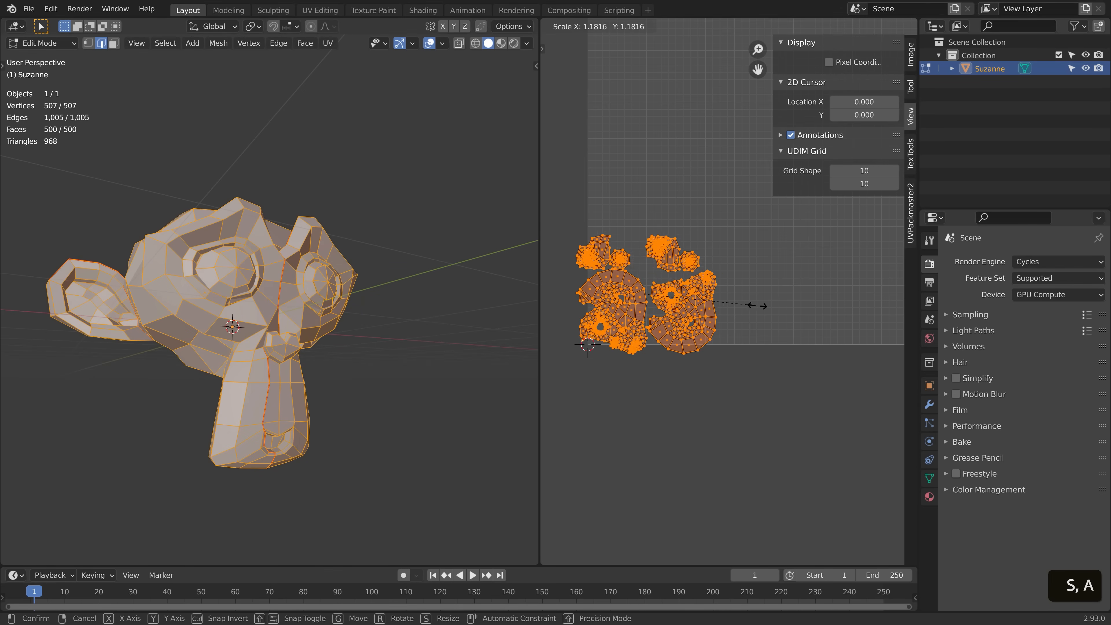
{"action": "left_click", "coordinate": [782, 309]}
{"action": "key", "text": "g"}
{"action": "left_click", "coordinate": [830, 281]}
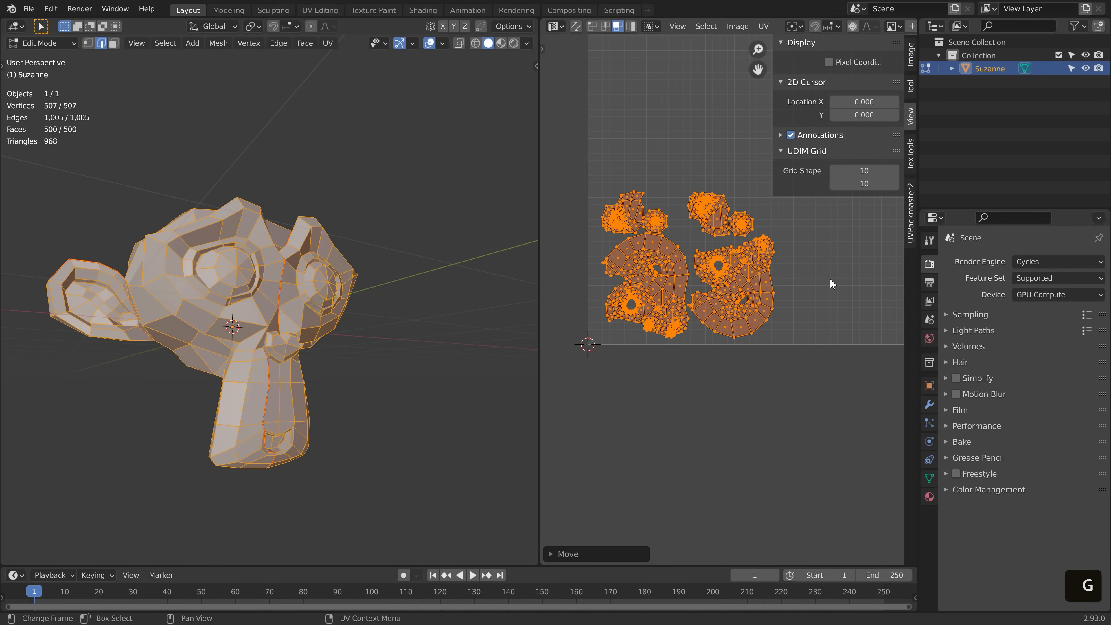
Move the right-hand half-head UV island into the second UDIM tile.
{"action": "key", "text": "3"}
{"action": "left_click", "coordinate": [758, 299]}
{"action": "key", "text": "l"}
{"action": "middle_click_drag", "start_coordinate": [802, 321], "coordinate": [755, 340], "text": "shift"}
{"action": "key", "text": "g"}
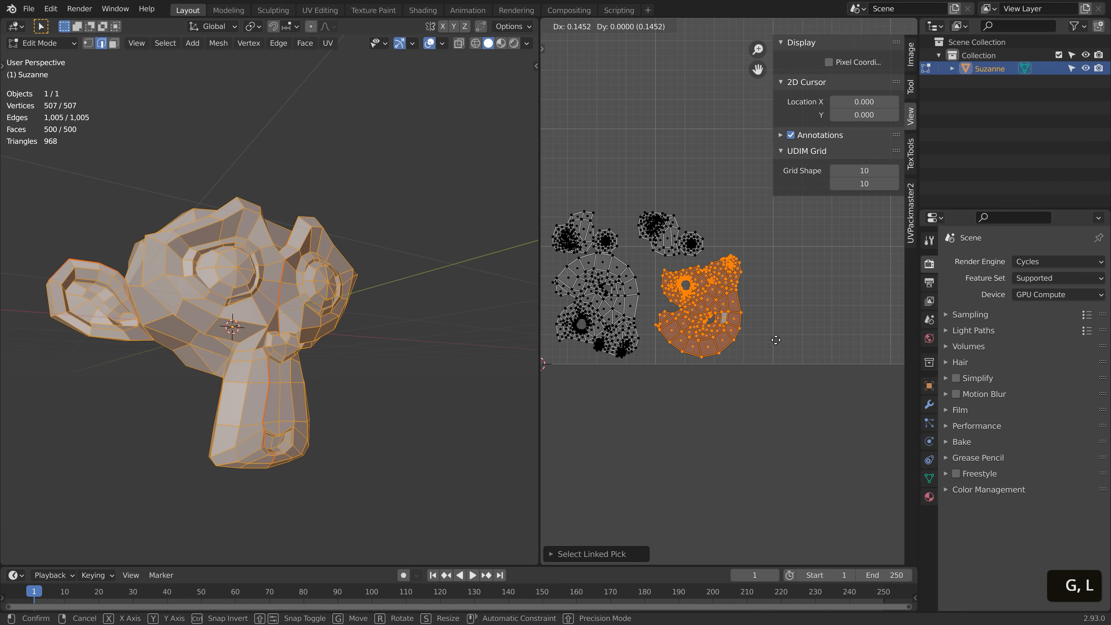
{"action": "left_click", "coordinate": [696, 259]}
Select both ear UV islands and move them together to the third UDIM tile.
{"action": "left_click", "coordinate": [663, 239]}
{"action": "key", "text": "l"}
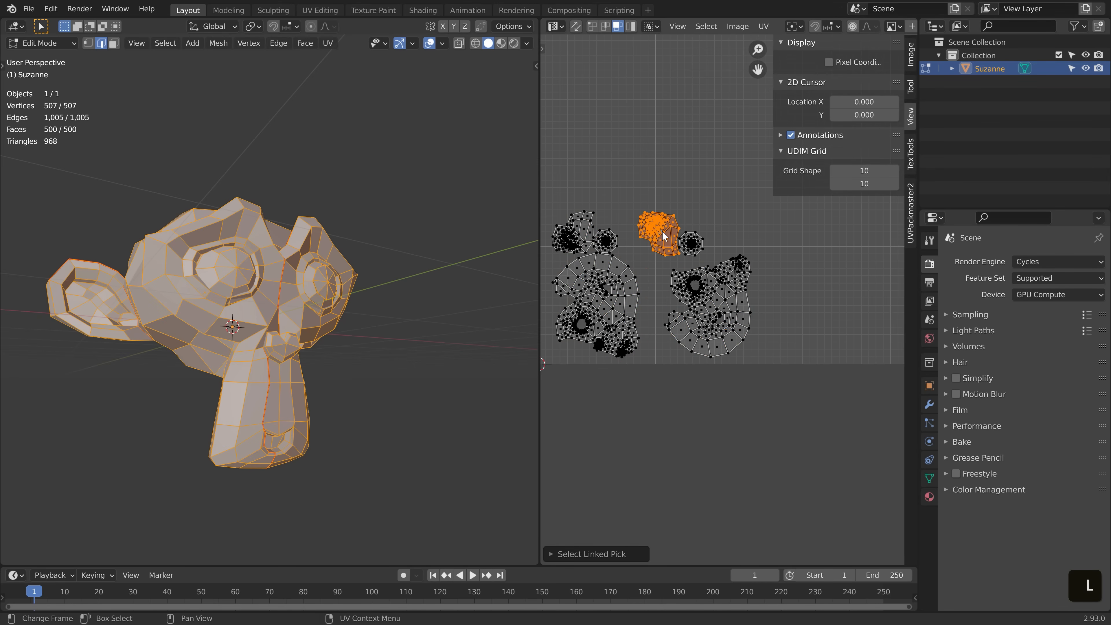
{"action": "key", "text": "l"}
{"action": "key", "text": "g"}
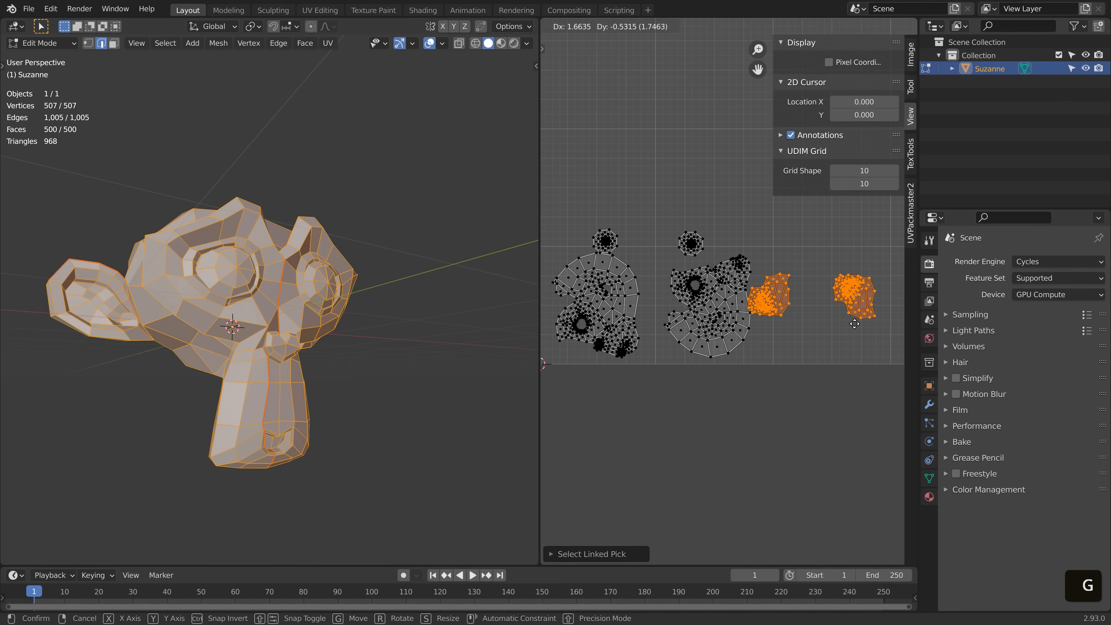
{"action": "left_click", "coordinate": [764, 317]}
Reposition the two ear islands individually so they sit side by side inside the third tile.
{"action": "left_click", "coordinate": [763, 309]}
{"action": "key", "text": "l"}
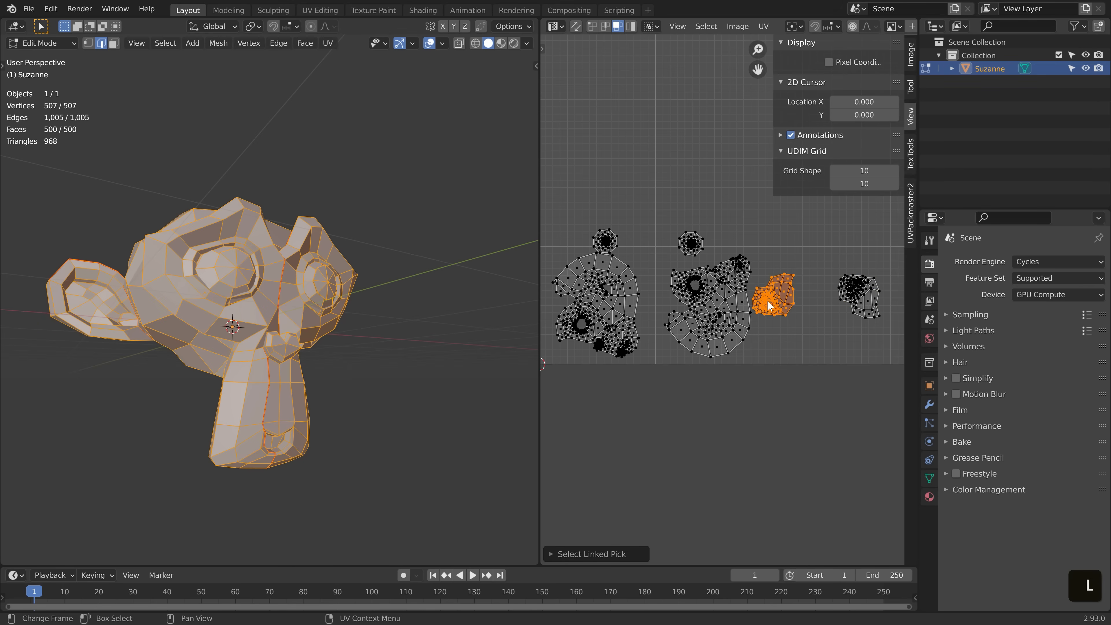
{"action": "key", "text": "g"}
{"action": "left_click", "coordinate": [792, 290]}
{"action": "middle_click_drag", "start_coordinate": [811, 305], "coordinate": [768, 302], "text": "shift"}
{"action": "left_click", "coordinate": [832, 287]}
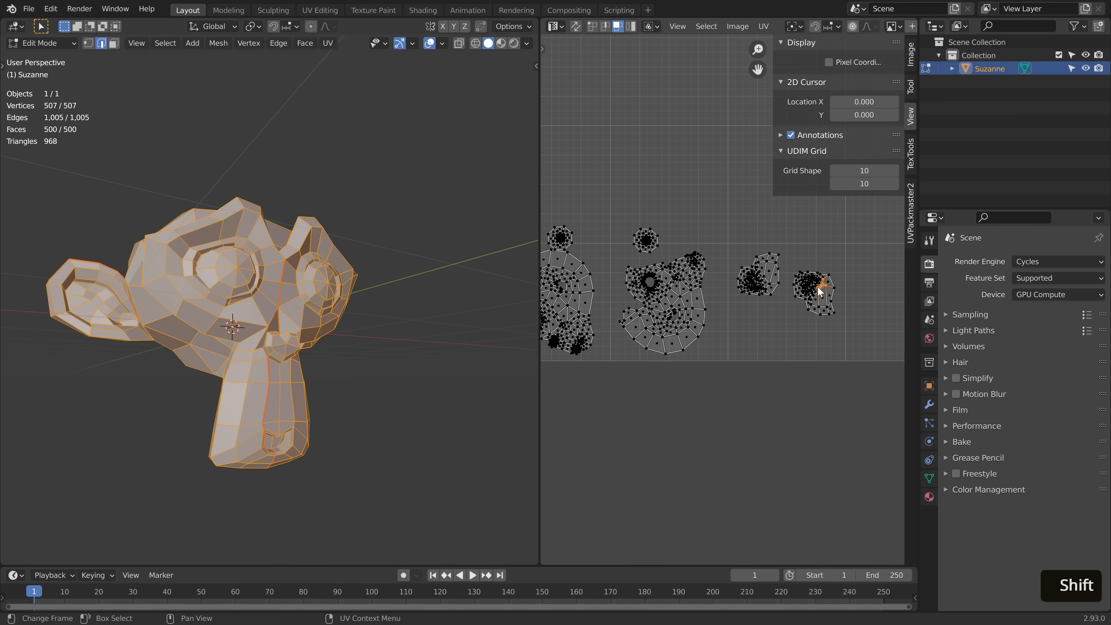
{"action": "key", "text": "l"}
{"action": "key", "text": "g"}
{"action": "left_click", "coordinate": [814, 274]}
Move both round eye UV islands into the third tile, placing them below the ear islands.
{"action": "left_click", "coordinate": [651, 238]}
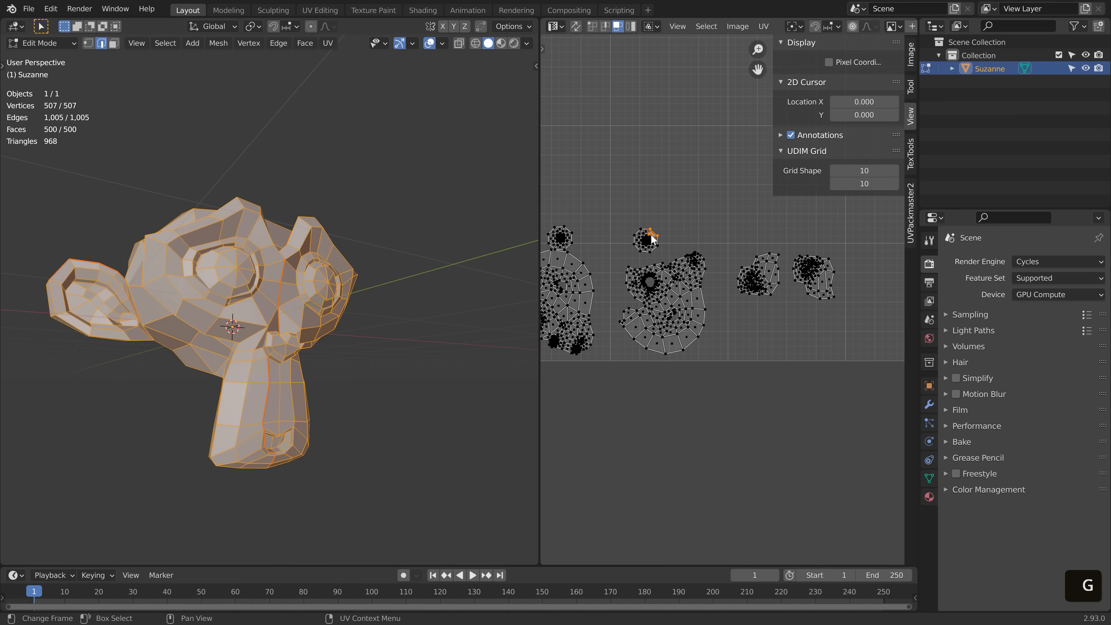
{"action": "key", "text": "l"}
{"action": "key", "text": "g"}
{"action": "left_click", "coordinate": [844, 367]}
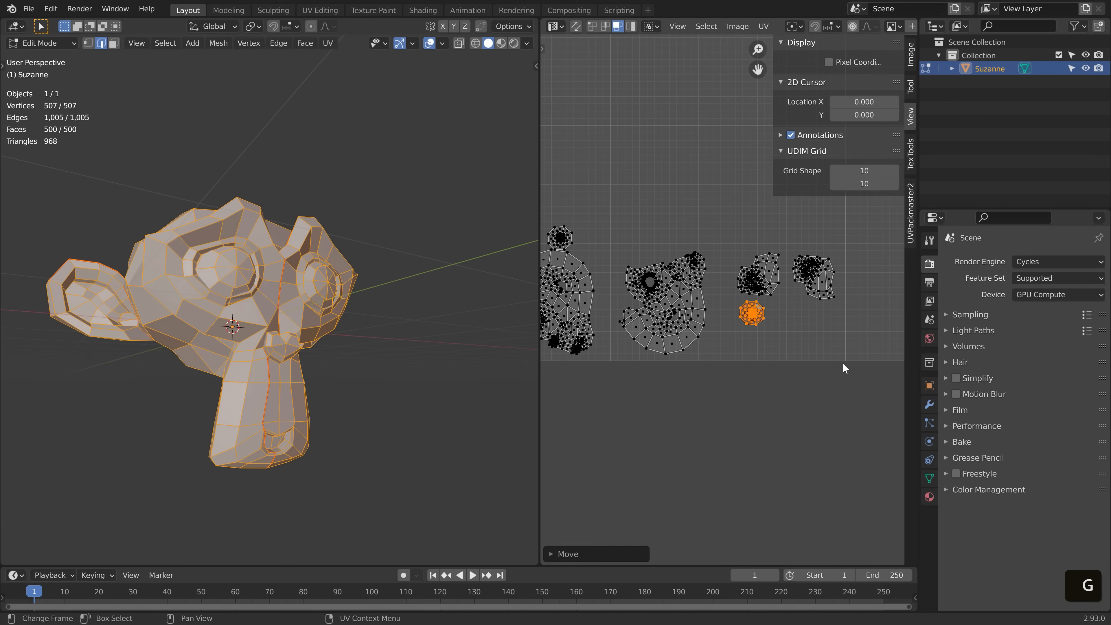
{"action": "left_click", "coordinate": [568, 241]}
{"action": "key", "text": "l"}
{"action": "key", "text": "g"}
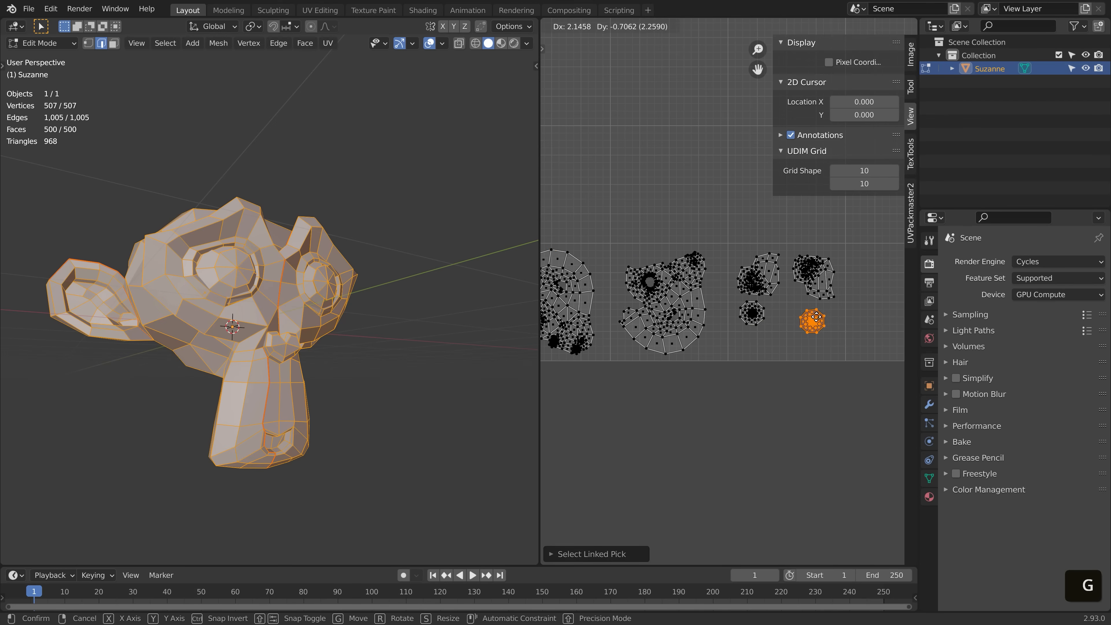
{"action": "left_click", "coordinate": [791, 300]}
{"action": "scroll", "coordinate": [772, 308], "scroll_direction": "down", "scroll_amount": 2}
{"action": "middle_click_drag", "start_coordinate": [776, 315], "coordinate": [810, 313], "text": "shift"}
{"action": "scroll", "coordinate": [810, 312], "scroll_direction": "up", "scroll_amount": 2}
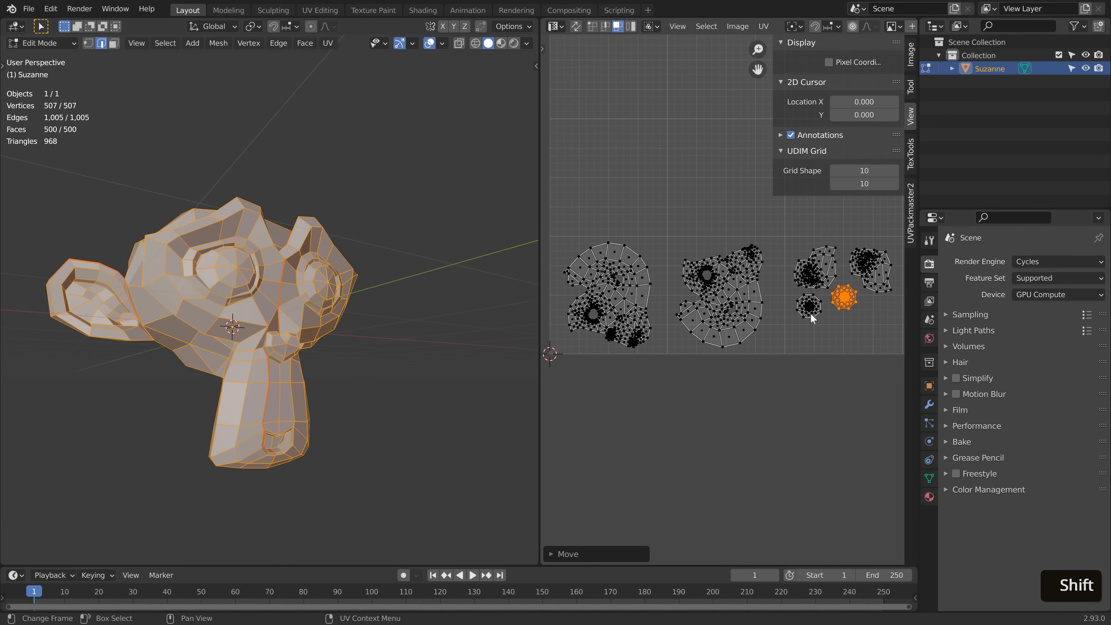
{"action": "scroll", "coordinate": [810, 312], "scroll_direction": "down", "scroll_amount": 1}
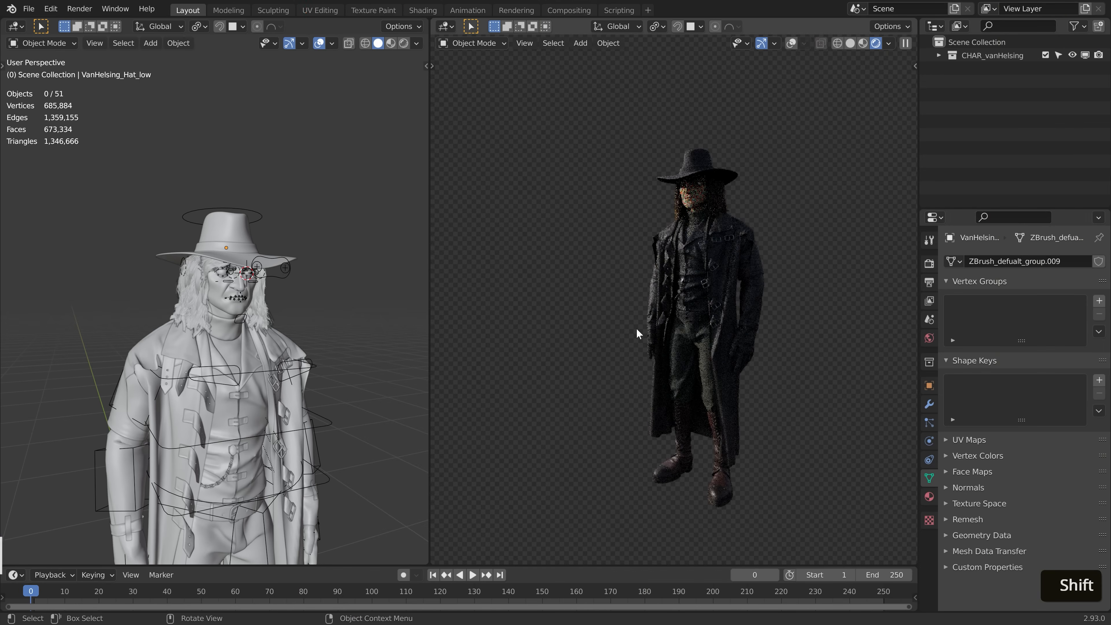
{"action": "middle_click_drag", "start_coordinate": [624, 340], "coordinate": [710, 344]}
{"action": "middle_click_drag", "start_coordinate": [275, 378], "coordinate": [224, 355]}
{"action": "scroll", "coordinate": [293, 359], "scroll_direction": "up", "scroll_amount": 4}
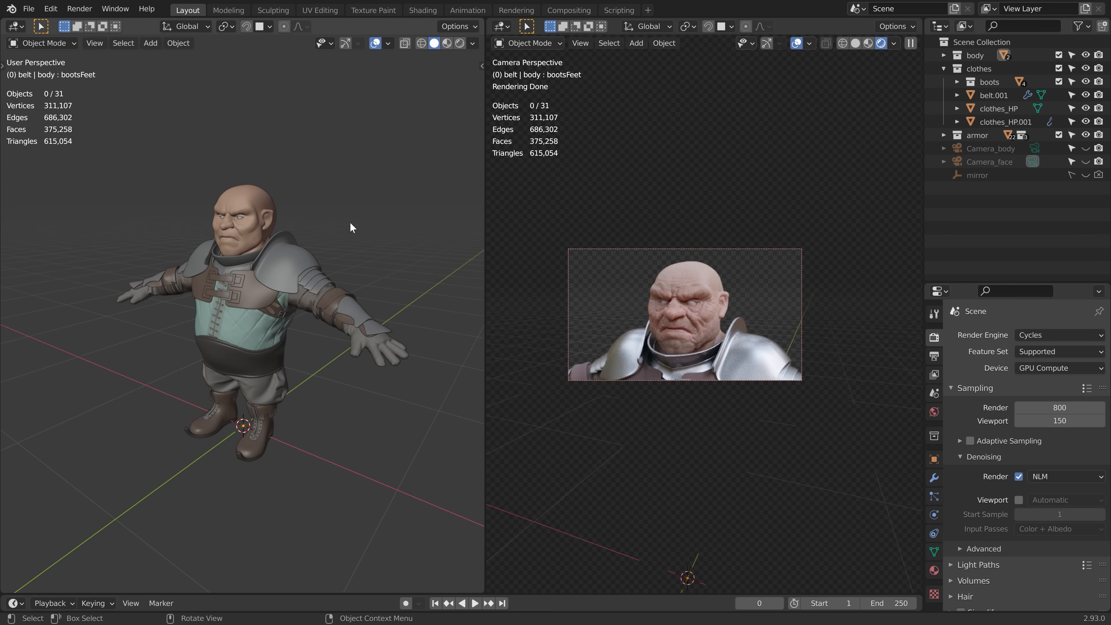
Isolate the armored character's body mesh in local view.
{"action": "left_click", "coordinate": [265, 217]}
{"action": "key", "text": "KP_Divide"}
{"action": "middle_click_drag", "start_coordinate": [351, 235], "coordinate": [437, 263]}
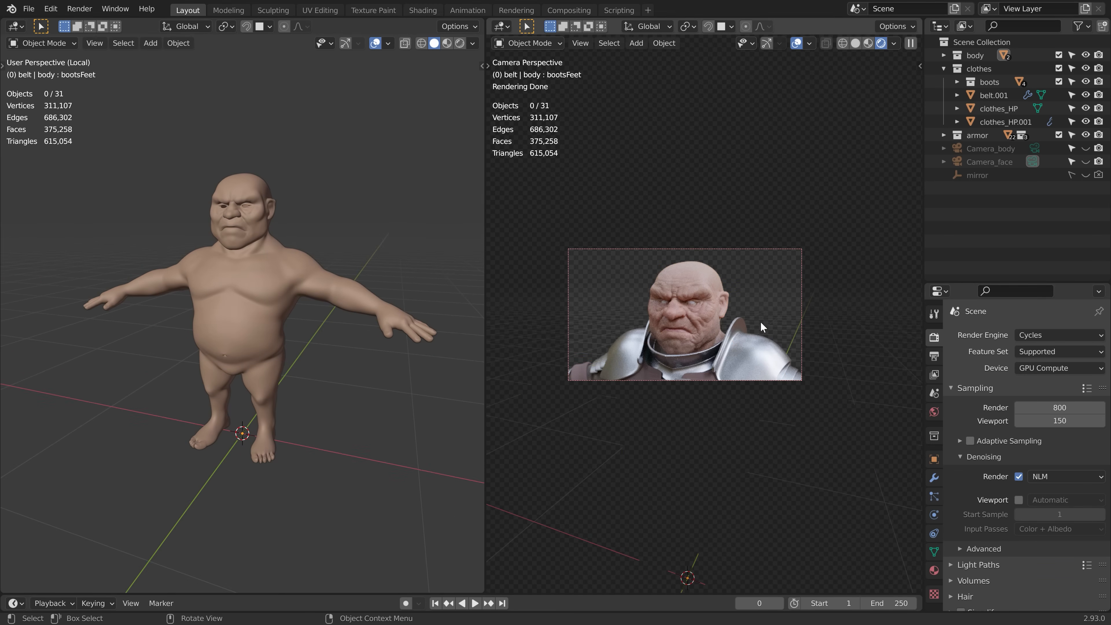
Define a render region over a close-up of the character's face in the rendered camera view.
{"action": "scroll", "coordinate": [743, 330], "scroll_direction": "up", "scroll_amount": 5}
{"action": "scroll", "coordinate": [749, 342], "scroll_direction": "up", "scroll_amount": 3}
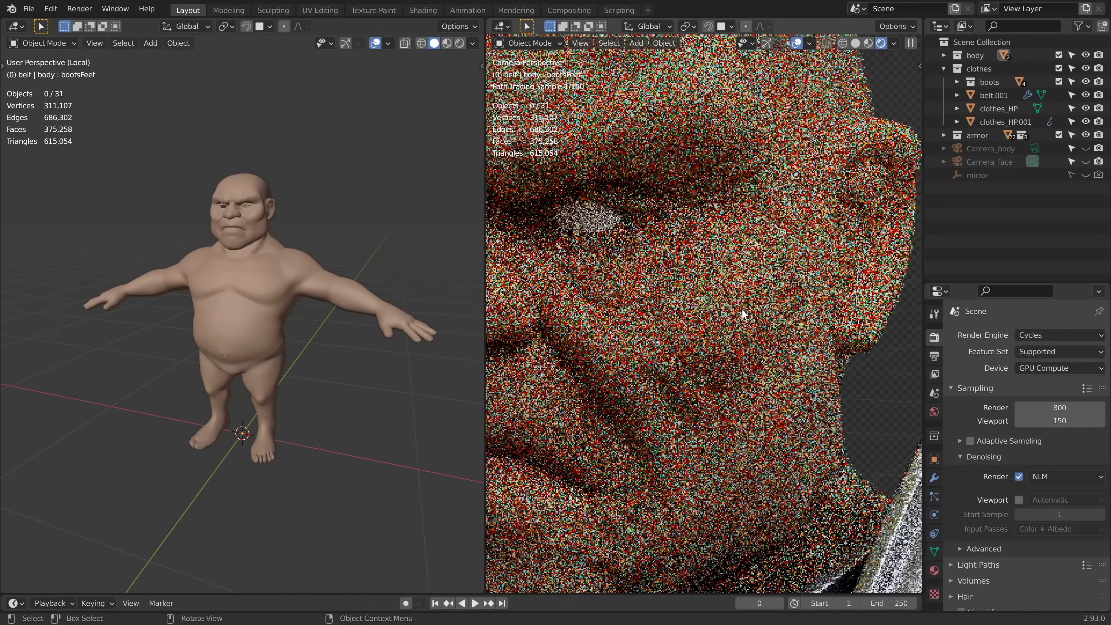
{"action": "key", "text": "ctrl+b"}
{"action": "left_click_drag", "start_coordinate": [790, 406], "coordinate": [543, 226]}
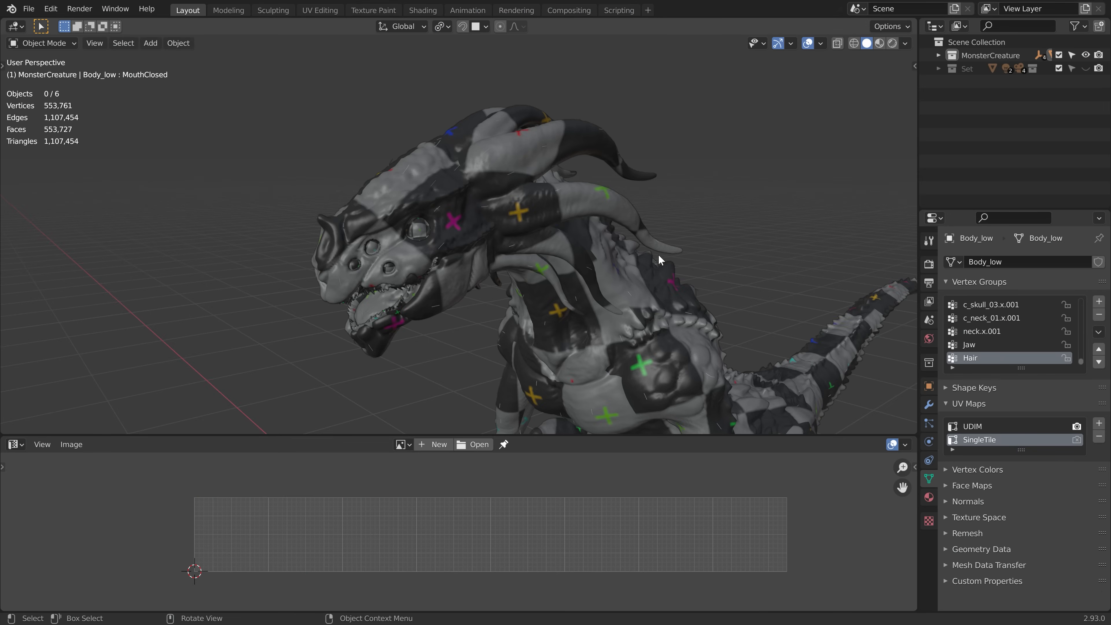
Enter Edit Mode on the creature's Body_low mesh to display its SingleTile UV layout.
{"action": "middle_click_drag", "start_coordinate": [644, 256], "coordinate": [634, 248], "text": "shift"}
{"action": "key", "text": "Tab"}
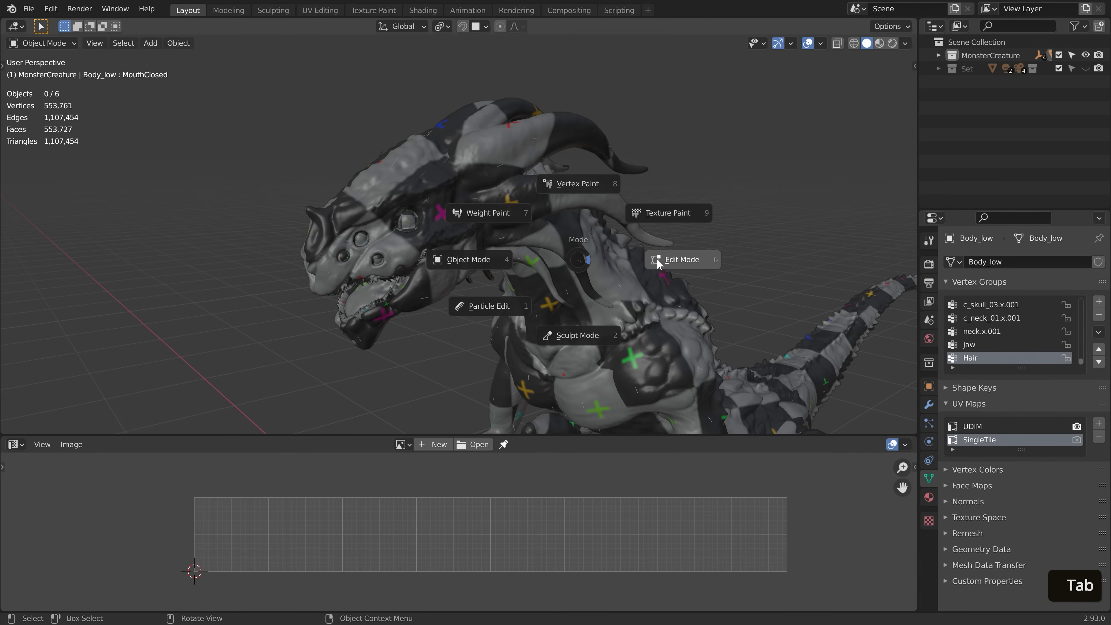
{"action": "left_click", "coordinate": [670, 263]}
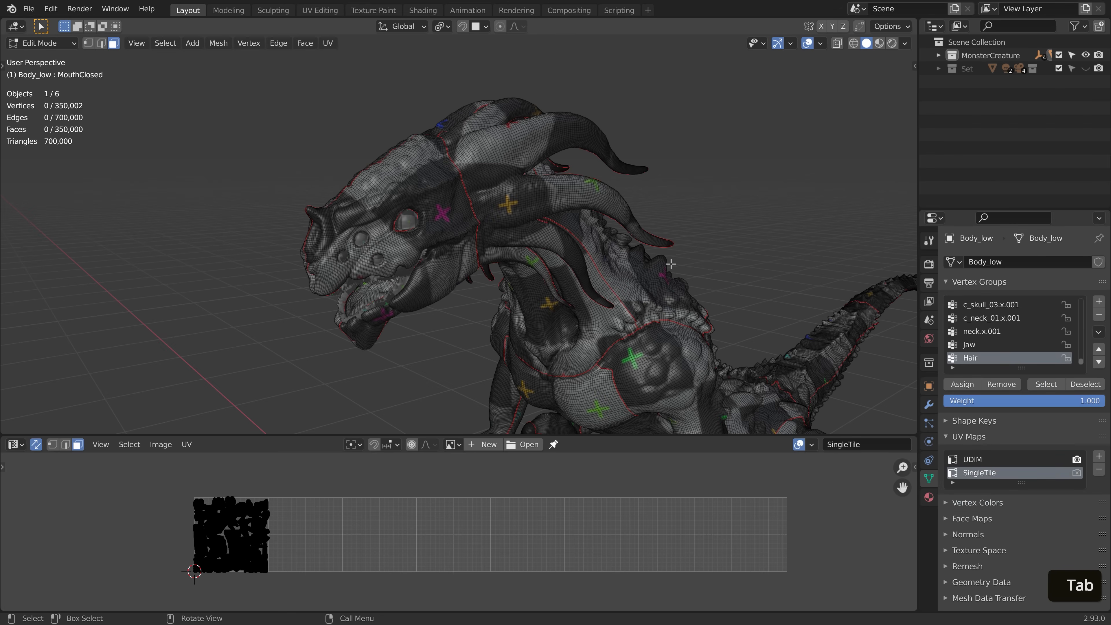
{"action": "middle_click_drag", "start_coordinate": [670, 263], "coordinate": [653, 251], "text": "shift"}
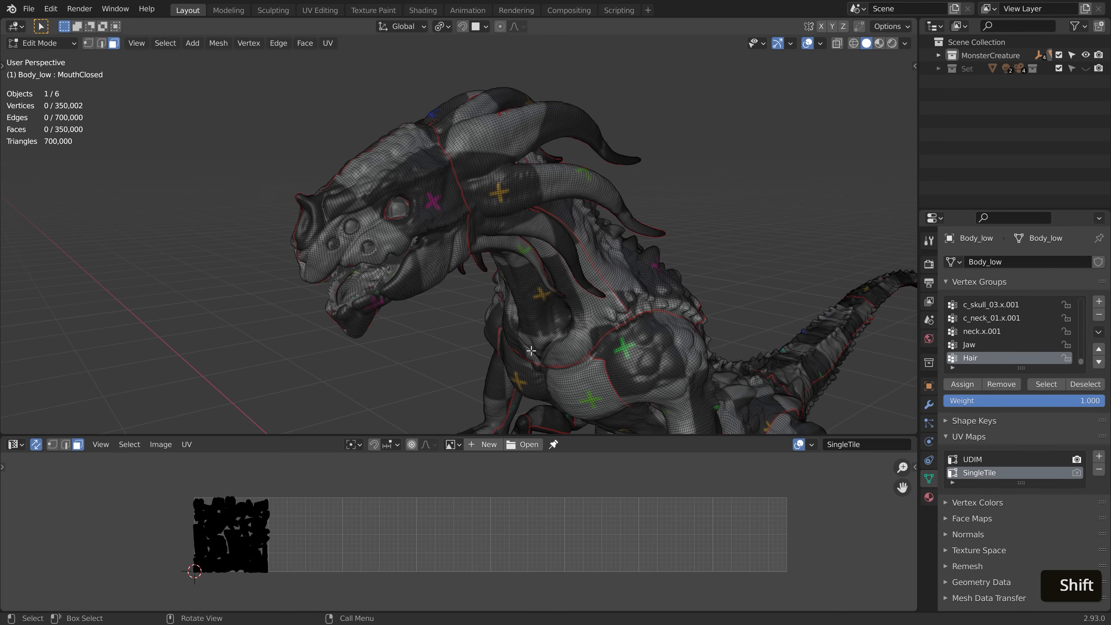
Select the creature's seam-bounded face section and examine its UV island within the SingleTile layout.
{"action": "middle_click_drag", "start_coordinate": [446, 511], "coordinate": [425, 511], "text": "shift"}
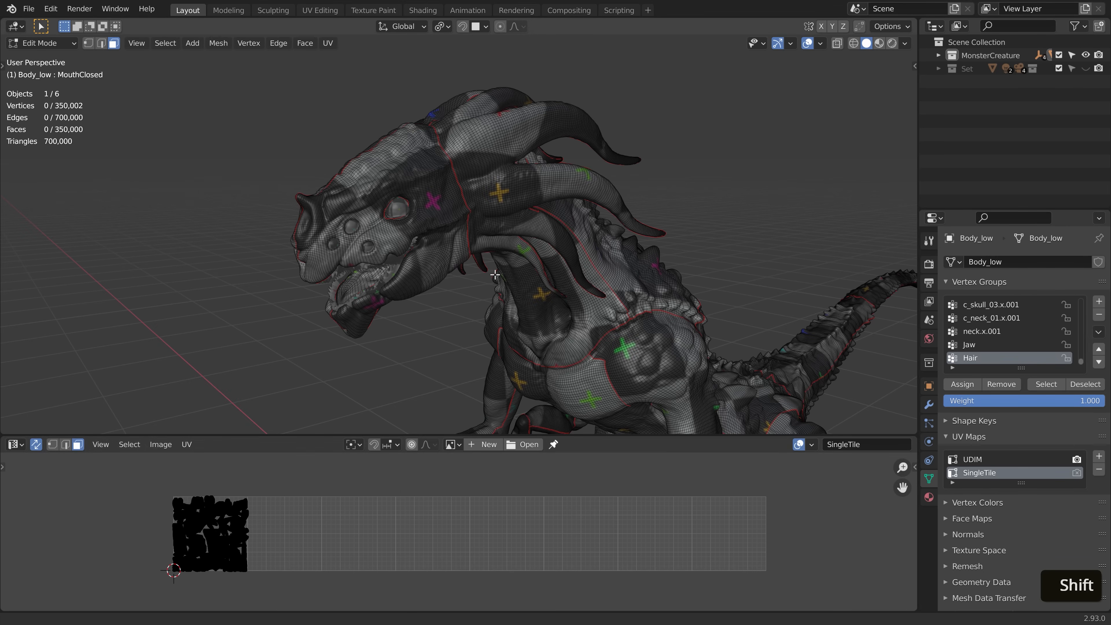
{"action": "middle_click_drag", "start_coordinate": [494, 275], "coordinate": [490, 262], "text": "shift"}
{"action": "middle_click_drag", "start_coordinate": [225, 553], "coordinate": [481, 568], "text": "shift"}
{"action": "scroll", "coordinate": [626, 506], "scroll_direction": "up", "scroll_amount": 4}
{"action": "scroll", "coordinate": [531, 547], "scroll_direction": "down", "scroll_amount": 2}
{"action": "scroll", "coordinate": [484, 525], "scroll_direction": "up", "scroll_amount": 4}
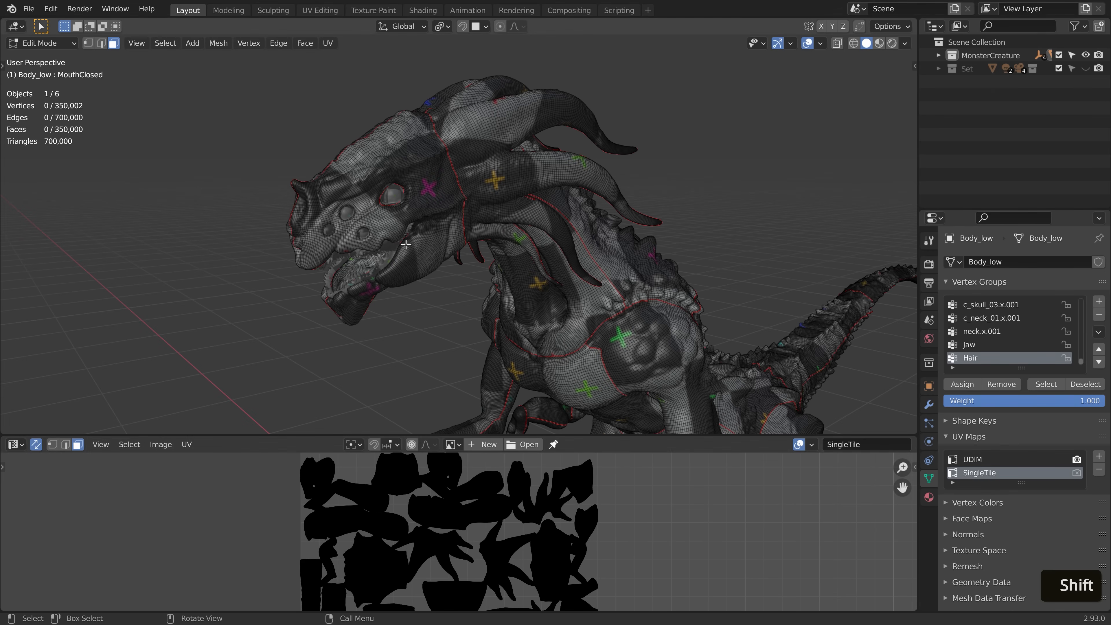
{"action": "key", "text": "l"}
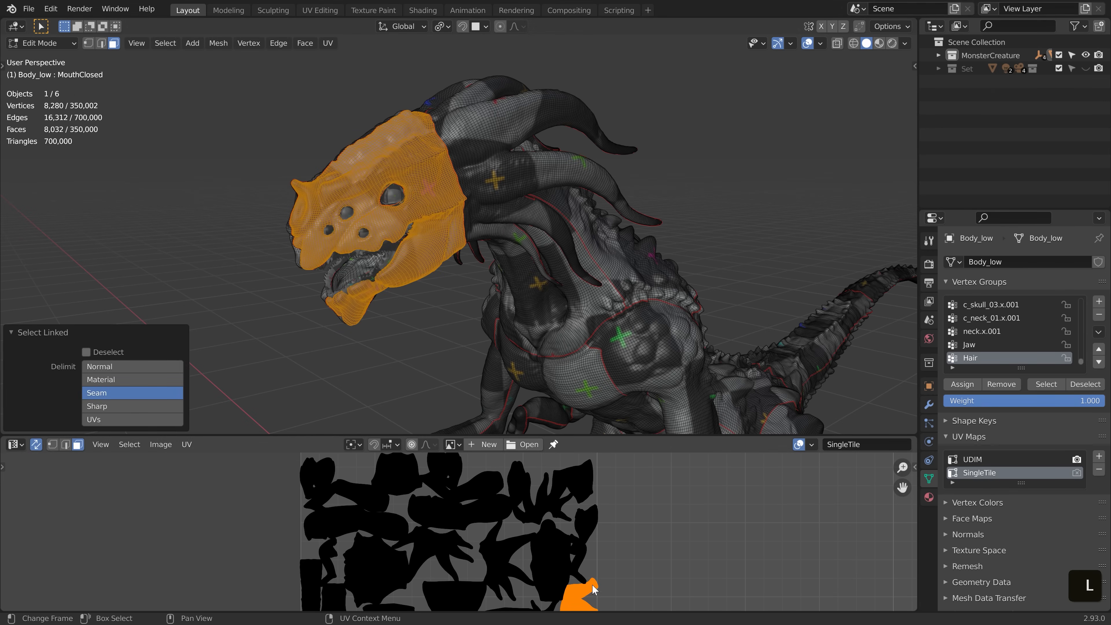
{"action": "middle_click_drag", "start_coordinate": [604, 585], "coordinate": [580, 489]}
{"action": "scroll", "coordinate": [580, 489], "scroll_direction": "down", "scroll_amount": 4}
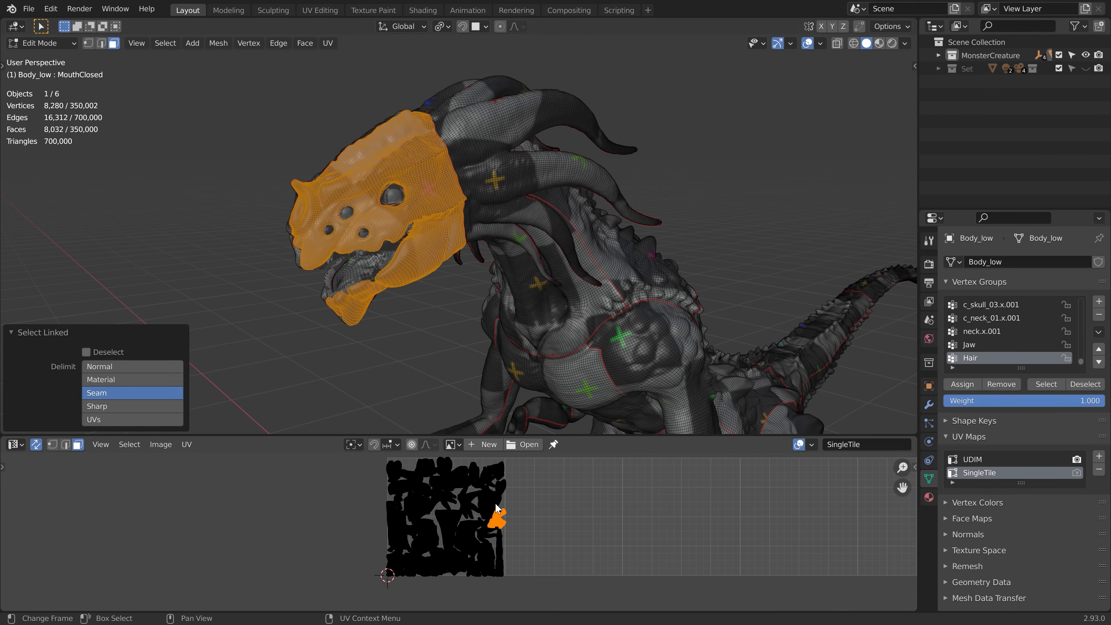
{"action": "scroll", "coordinate": [503, 502], "scroll_direction": "down", "scroll_amount": 1}
{"action": "middle_click_drag", "start_coordinate": [523, 492], "coordinate": [430, 497], "text": "shift"}
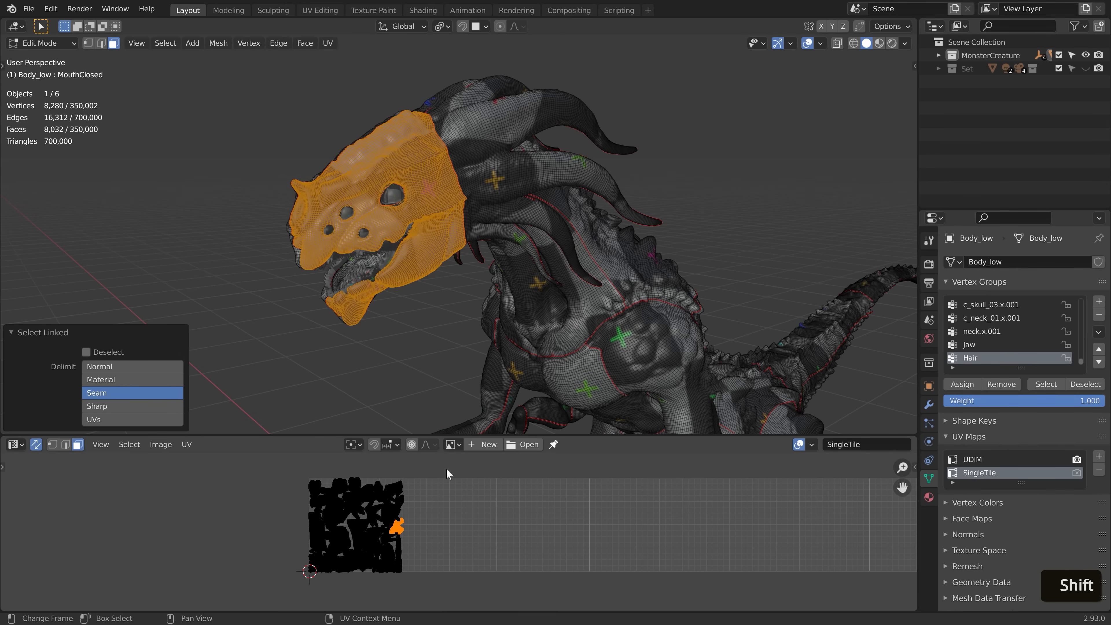
{"action": "scroll", "coordinate": [518, 212], "scroll_direction": "down", "scroll_amount": 1}
{"action": "scroll", "coordinate": [517, 212], "scroll_direction": "down", "scroll_amount": 3}
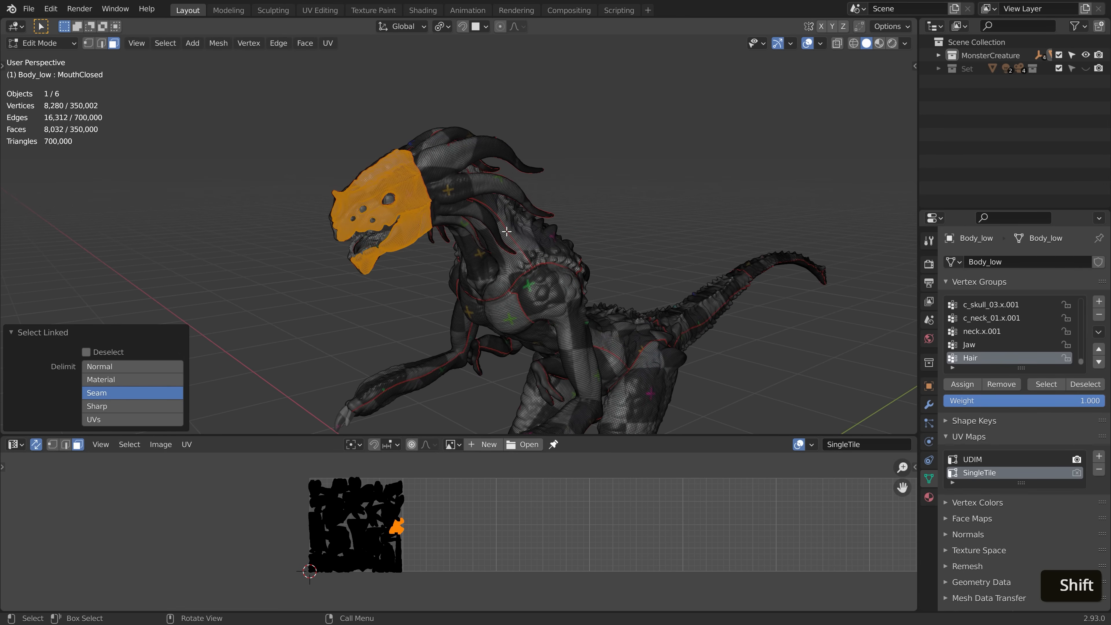
Make UDIM the active UV map and examine the face island's placement across the tiles.
{"action": "middle_click_drag", "start_coordinate": [486, 225], "coordinate": [538, 263], "text": "shift"}
{"action": "scroll", "coordinate": [564, 273], "scroll_direction": "up", "scroll_amount": 2}
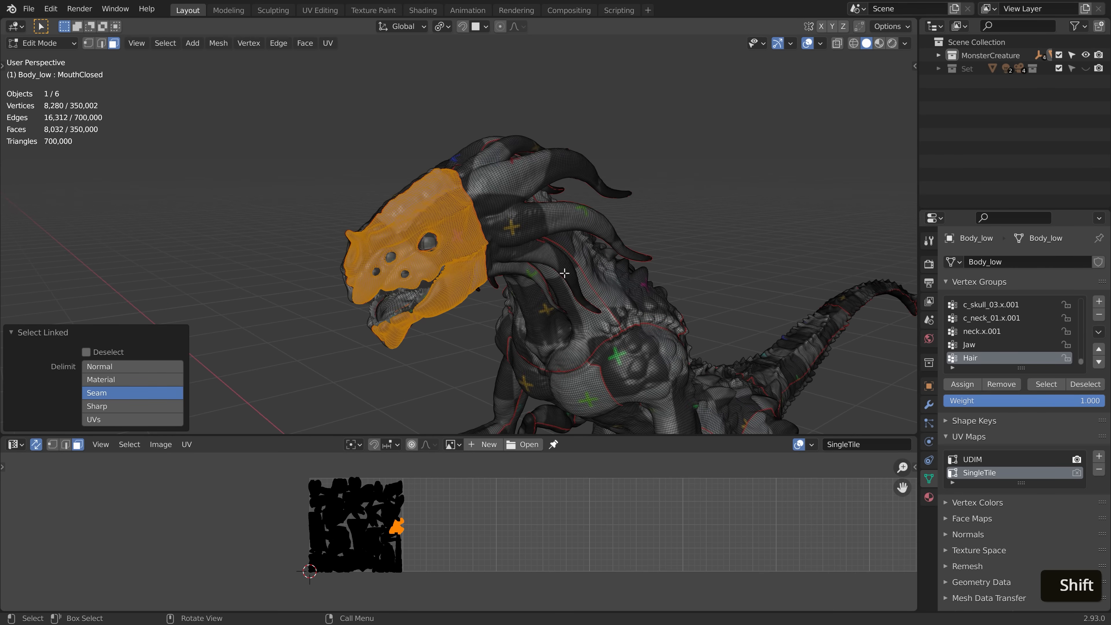
{"action": "left_click", "coordinate": [975, 459]}
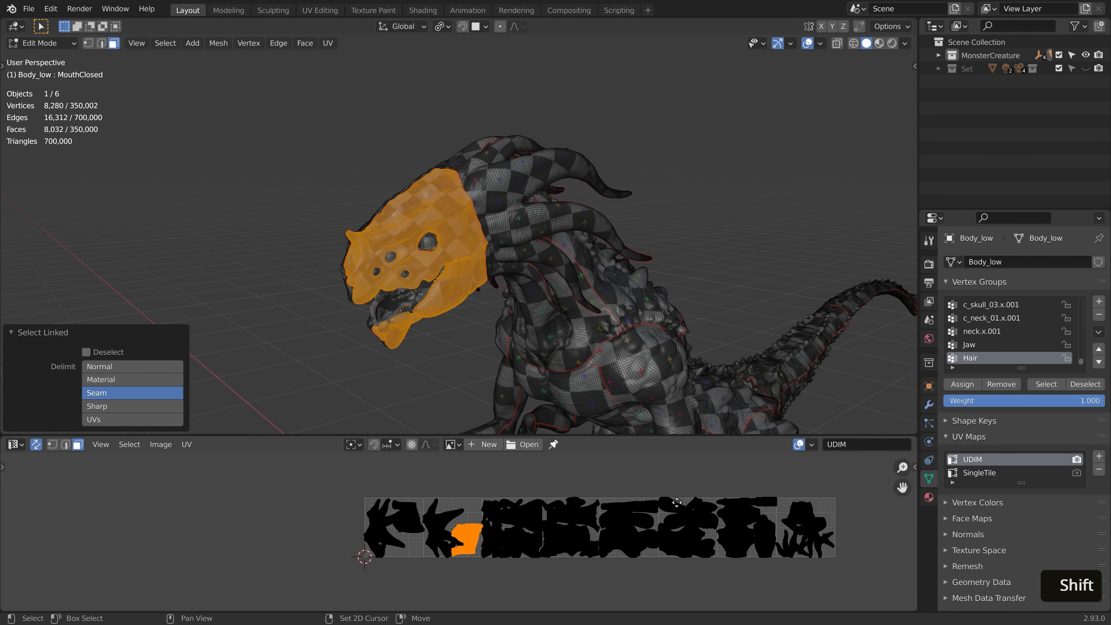
{"action": "middle_click_drag", "start_coordinate": [676, 502], "coordinate": [613, 504]}
{"action": "scroll", "coordinate": [392, 541], "scroll_direction": "up", "scroll_amount": 3}
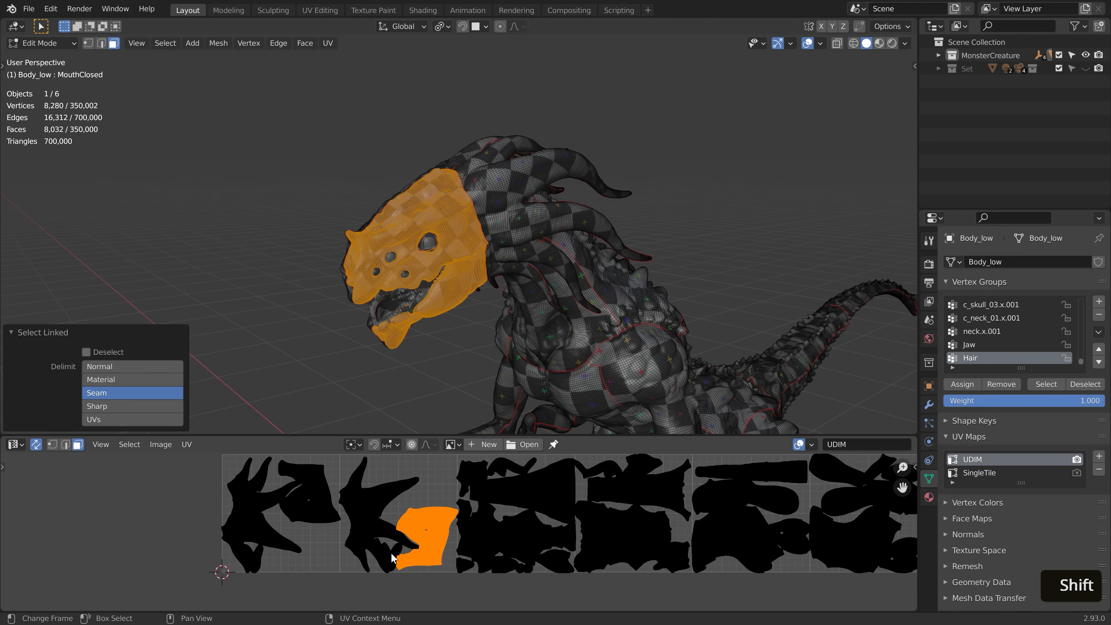
{"action": "scroll", "coordinate": [508, 513], "scroll_direction": "down", "scroll_amount": 3}
{"action": "middle_click_drag", "start_coordinate": [655, 501], "coordinate": [586, 498]}
{"action": "scroll", "coordinate": [586, 498], "scroll_direction": "up", "scroll_amount": 1}
{"action": "middle_click_drag", "start_coordinate": [560, 239], "coordinate": [514, 193], "text": "shift"}
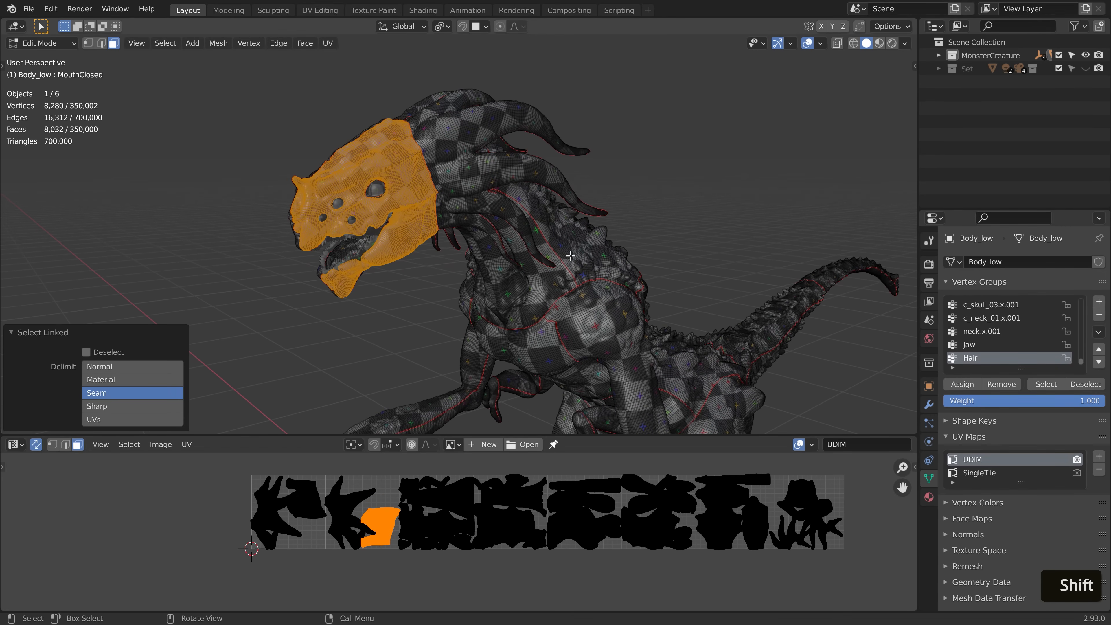
Clear the selection, and select the creature's face and adjoining horned head section as seam-bounded islands.
{"action": "key", "text": "alt+a"}
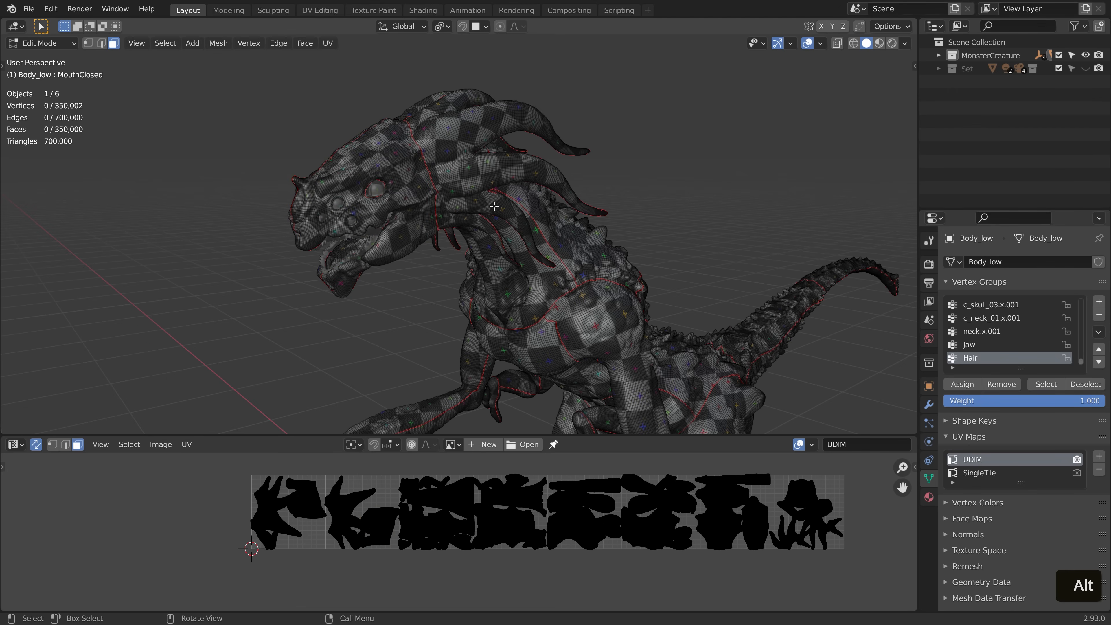
{"action": "middle_click_drag", "start_coordinate": [494, 206], "coordinate": [416, 228], "text": "ctrl"}
{"action": "key", "text": "l"}
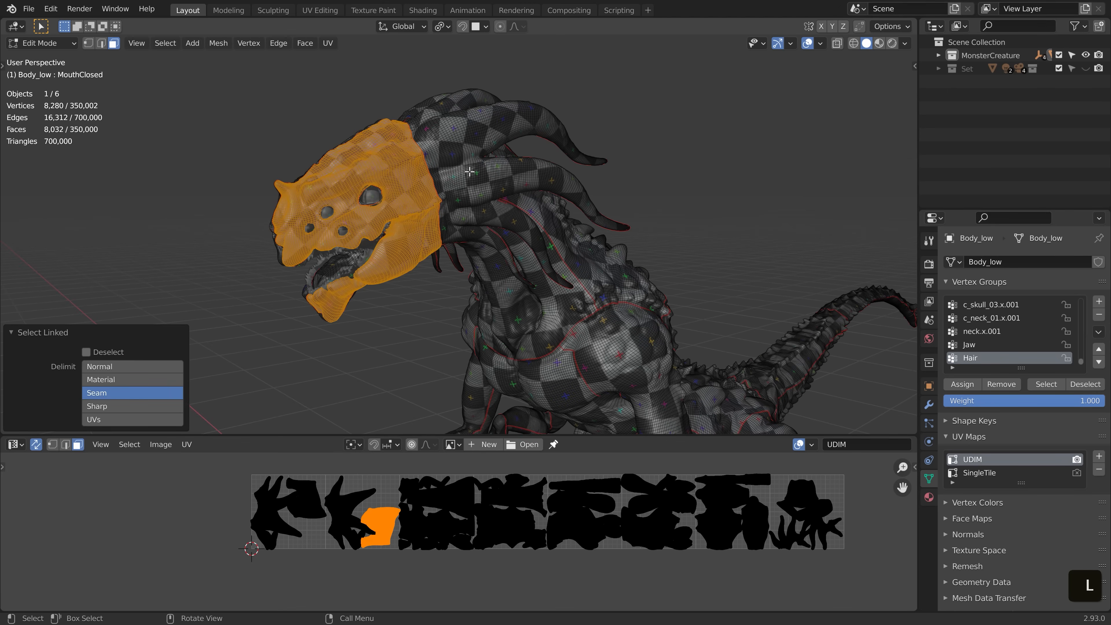
{"action": "key", "text": "l"}
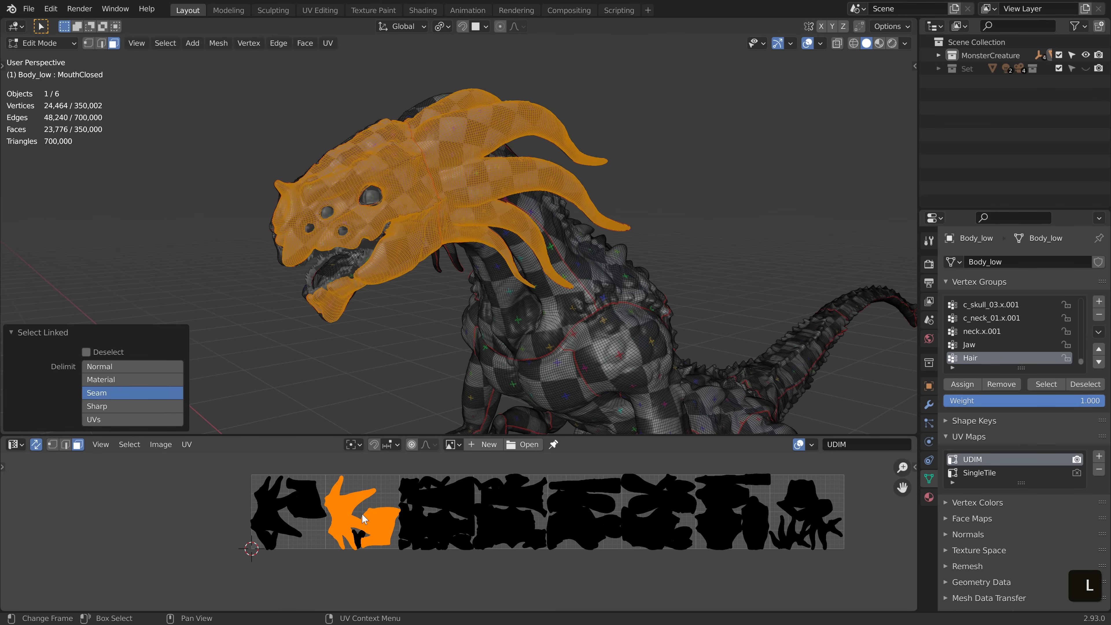
Clear the head island selection and return the creature to Object Mode.
{"action": "key", "text": "alt+a"}
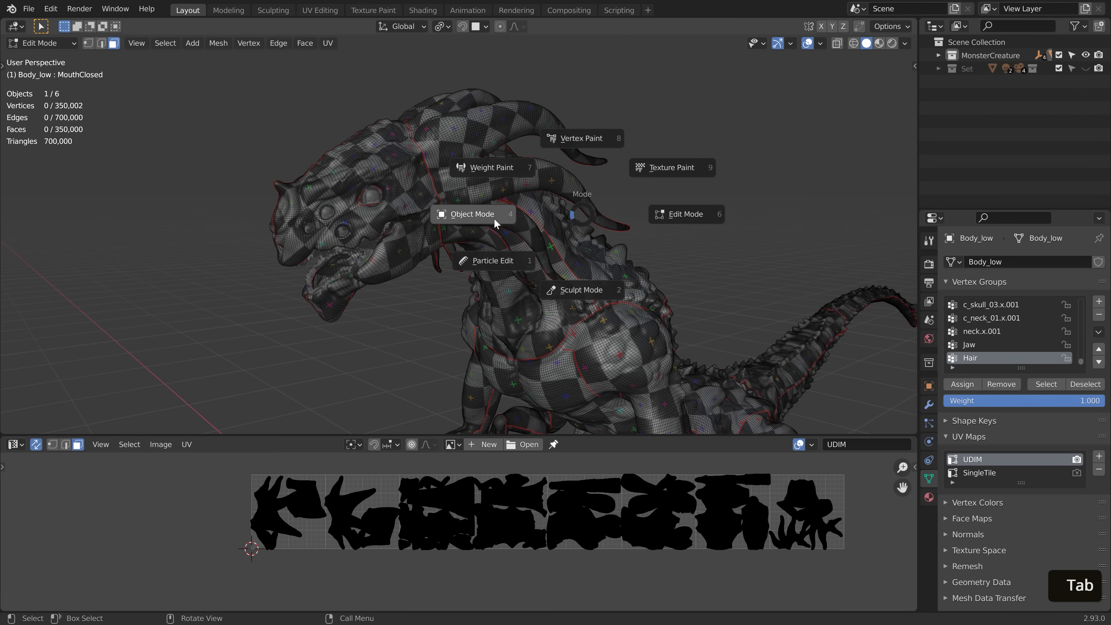
{"action": "left_click", "coordinate": [493, 218]}
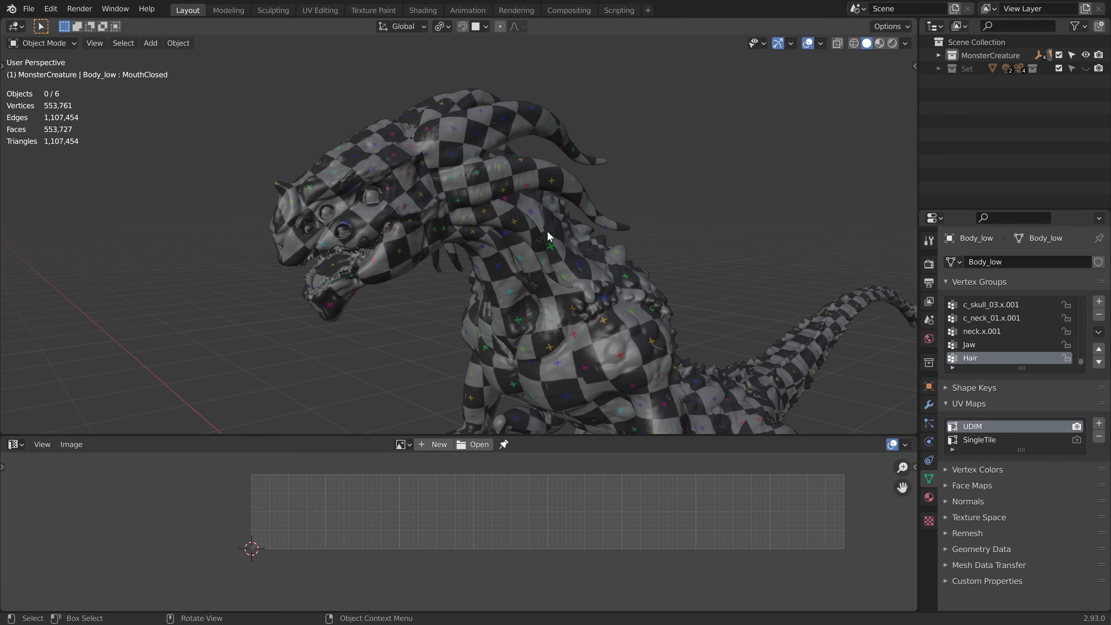
Enter Edit Mode on the Body_low mesh and enlarge the UV editor to give its UDIM layout more room.
{"action": "left_click", "coordinate": [518, 219]}
{"action": "key", "text": "Tab"}
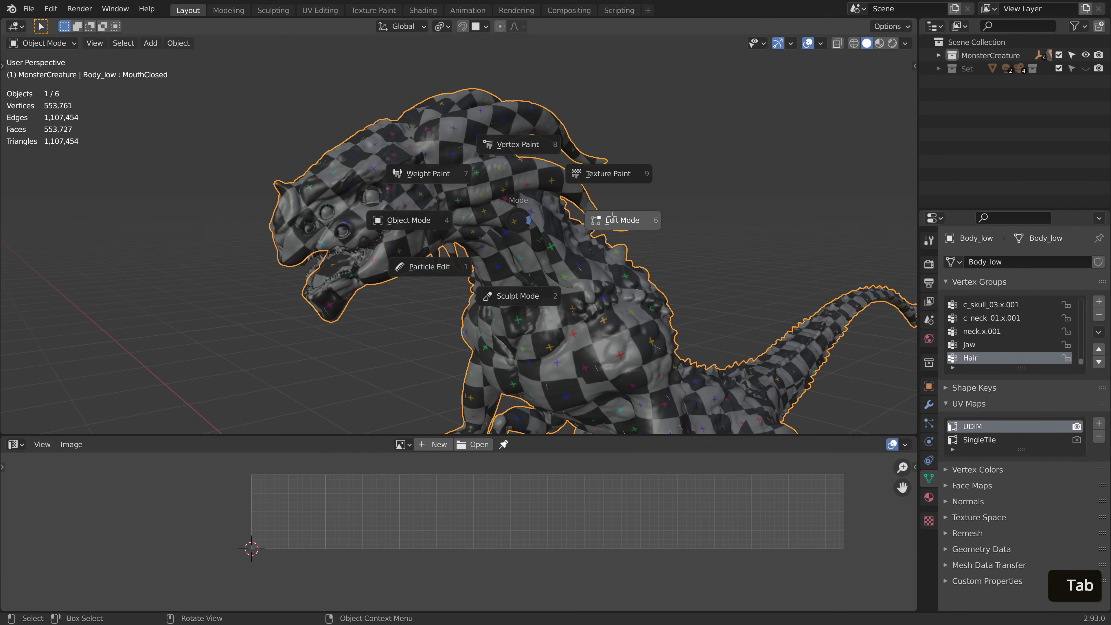
{"action": "left_click", "coordinate": [611, 216]}
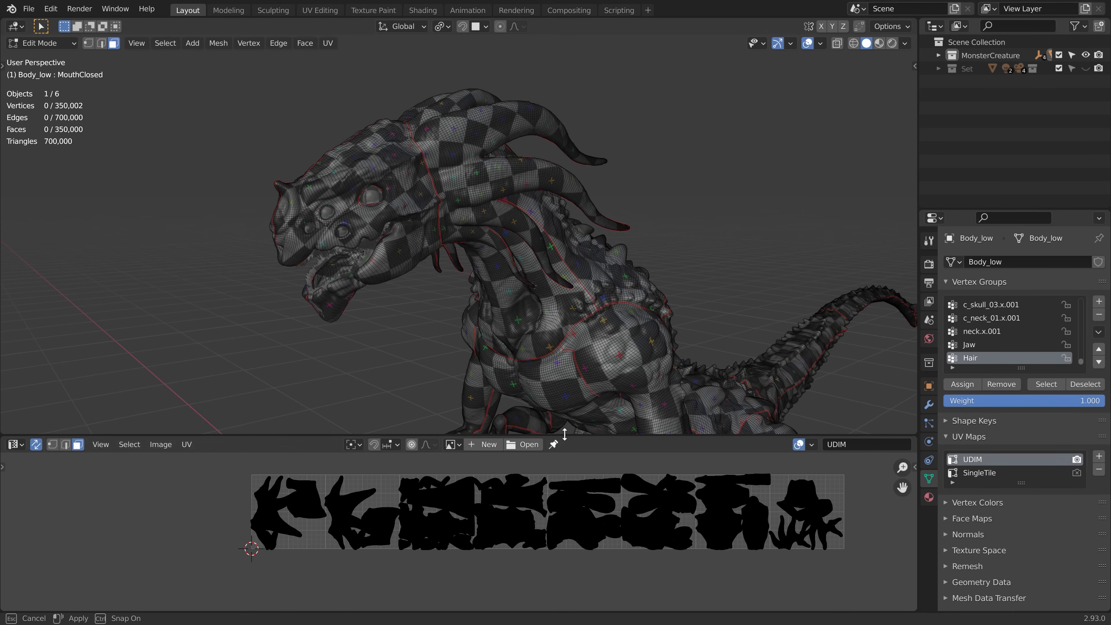
{"action": "left_click_drag", "start_coordinate": [558, 436], "coordinate": [555, 308]}
{"action": "scroll", "coordinate": [437, 450], "scroll_direction": "up", "scroll_amount": 3}
{"action": "scroll", "coordinate": [433, 447], "scroll_direction": "down", "scroll_amount": 5}
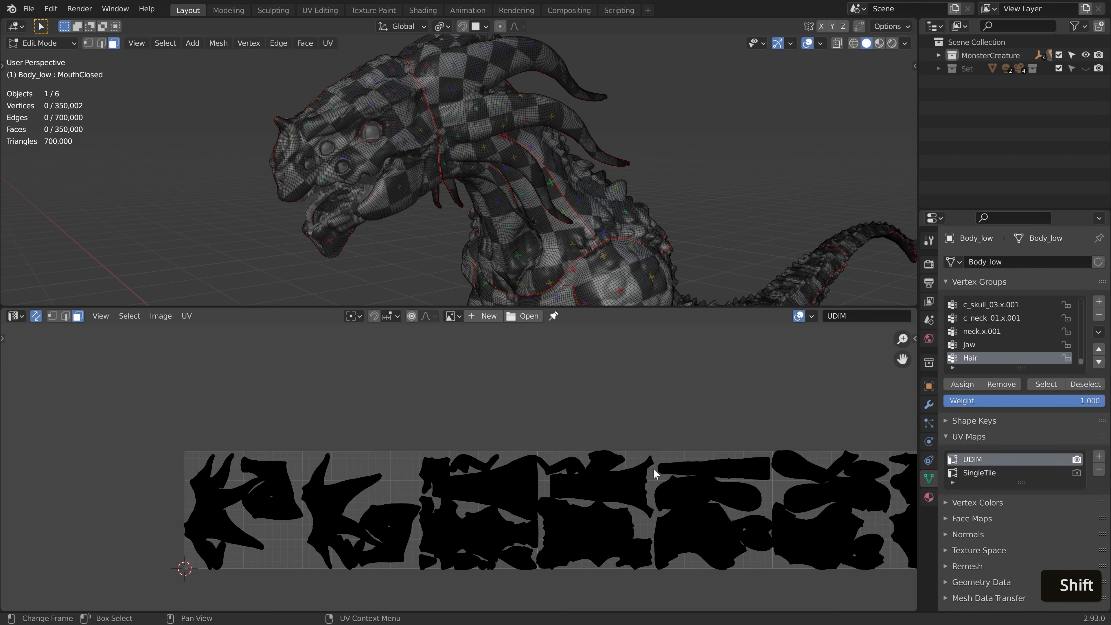
Extend the UDIM grid from a single row to a shape of 8 by 2 tiles.
{"action": "key", "text": "n"}
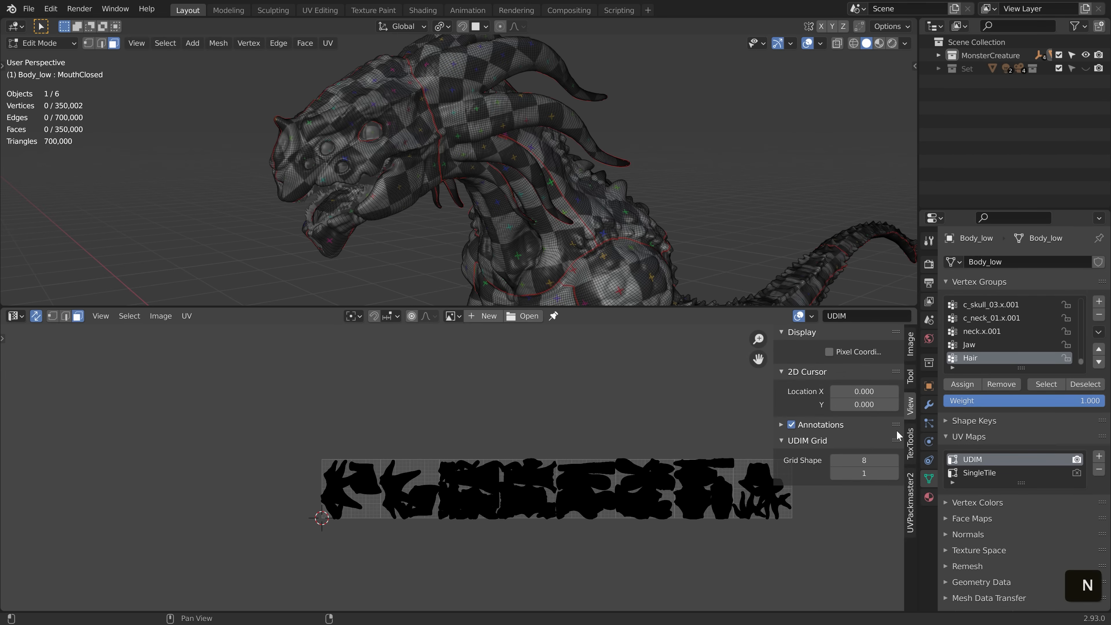
{"action": "left_click", "coordinate": [894, 472]}
{"action": "key", "text": "n"}
{"action": "scroll", "coordinate": [442, 494], "scroll_direction": "up", "scroll_amount": 2}
{"action": "scroll", "coordinate": [441, 495], "scroll_direction": "up", "scroll_amount": 2}
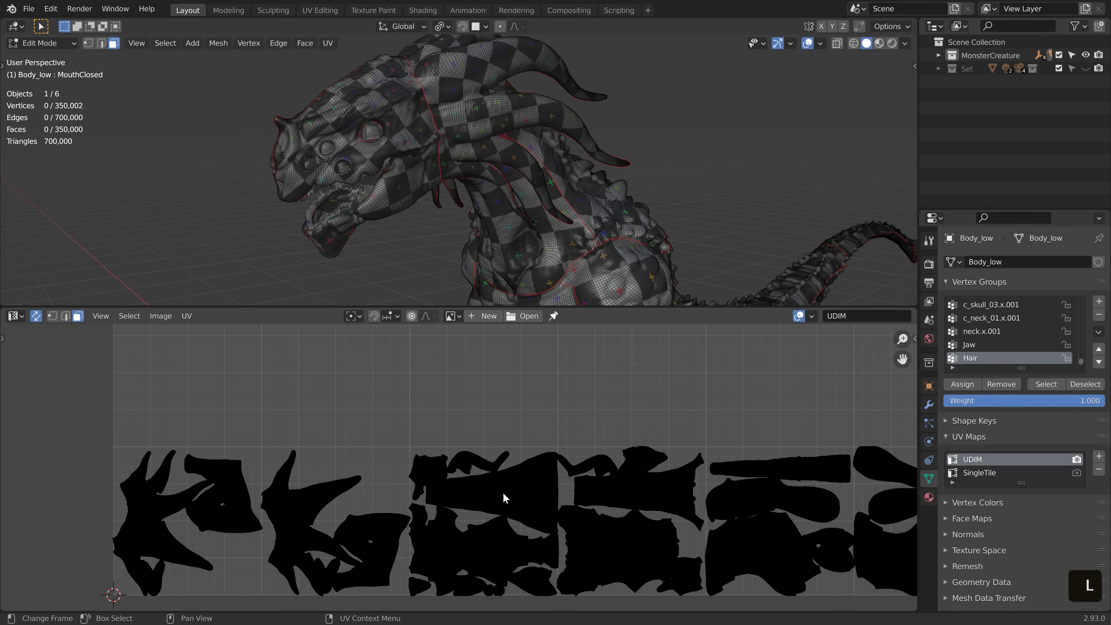
Move the large tapered UV island from the third tile up into the empty tile directly above it.
{"action": "key", "text": "l"}
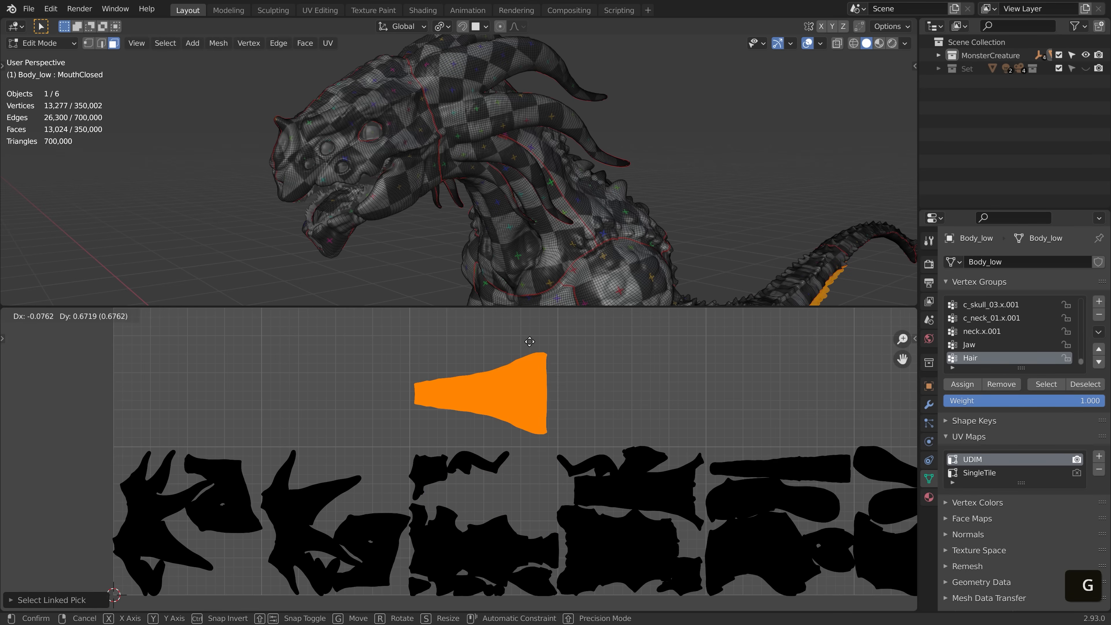
{"action": "left_click", "coordinate": [532, 343]}
Move the small curved UV island from the fourth tile into the empty second-row tile above it.
{"action": "key", "text": "l"}
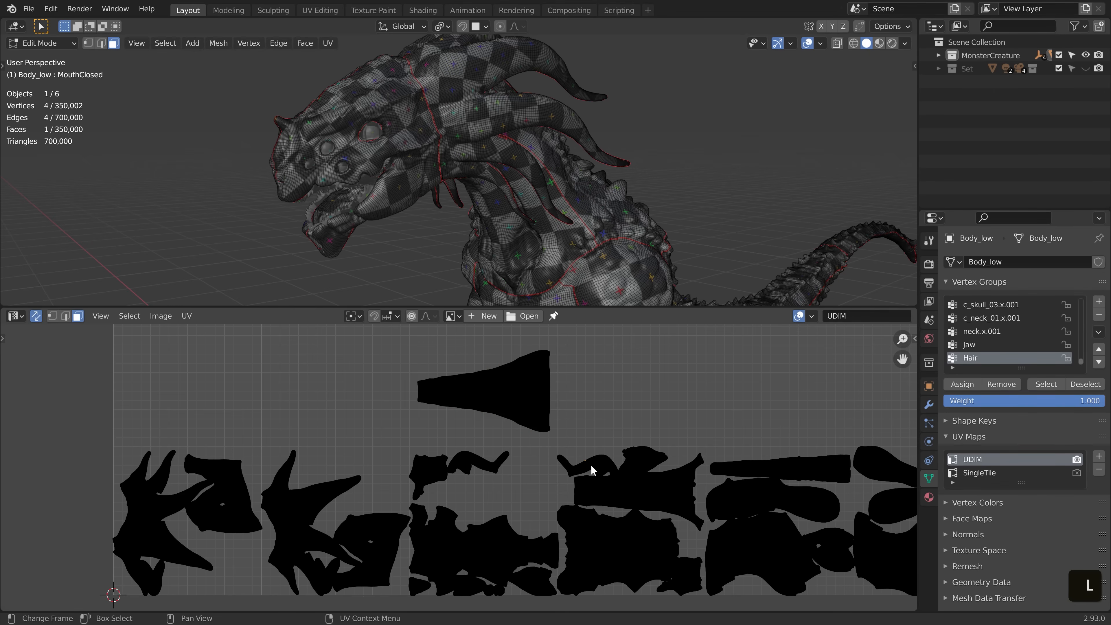
{"action": "key", "text": "l"}
{"action": "key", "text": "g"}
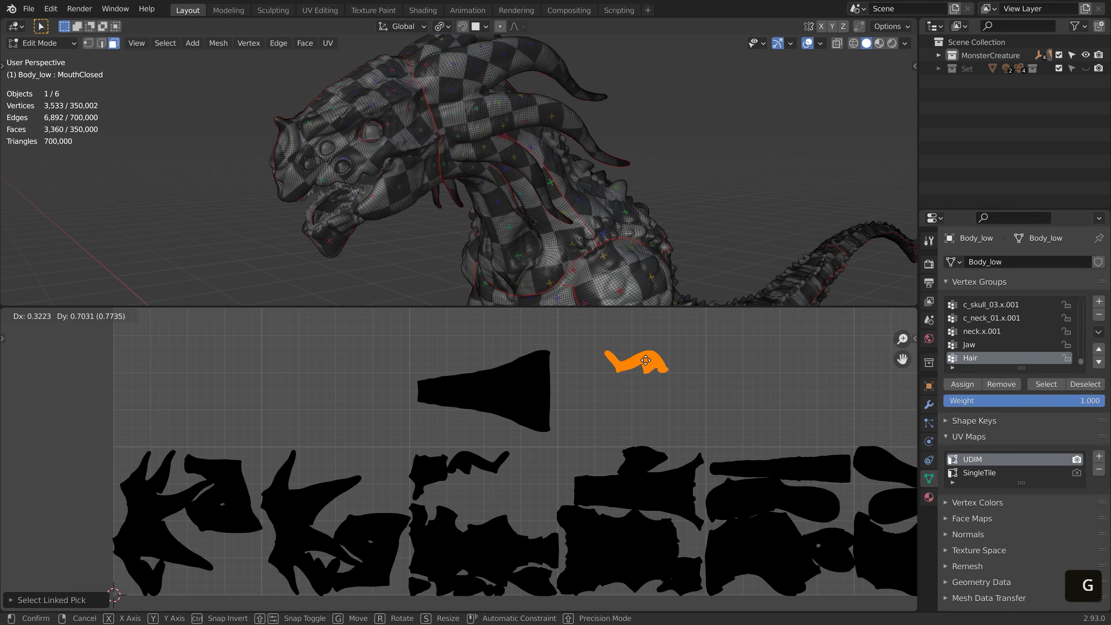
{"action": "left_click", "coordinate": [638, 367]}
{"action": "scroll", "coordinate": [701, 408], "scroll_direction": "down", "scroll_amount": 2}
Enlarge the small curved UV island and rotate it within its second-row tile.
{"action": "key", "text": "s"}
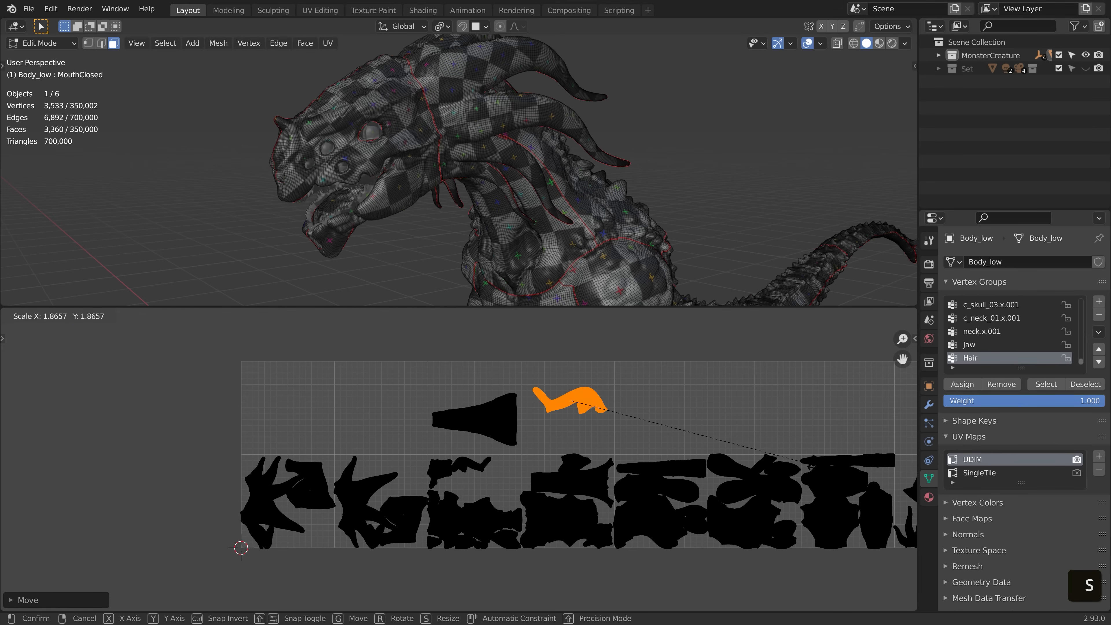
{"action": "left_click", "coordinate": [774, 401]}
{"action": "key", "text": "r"}
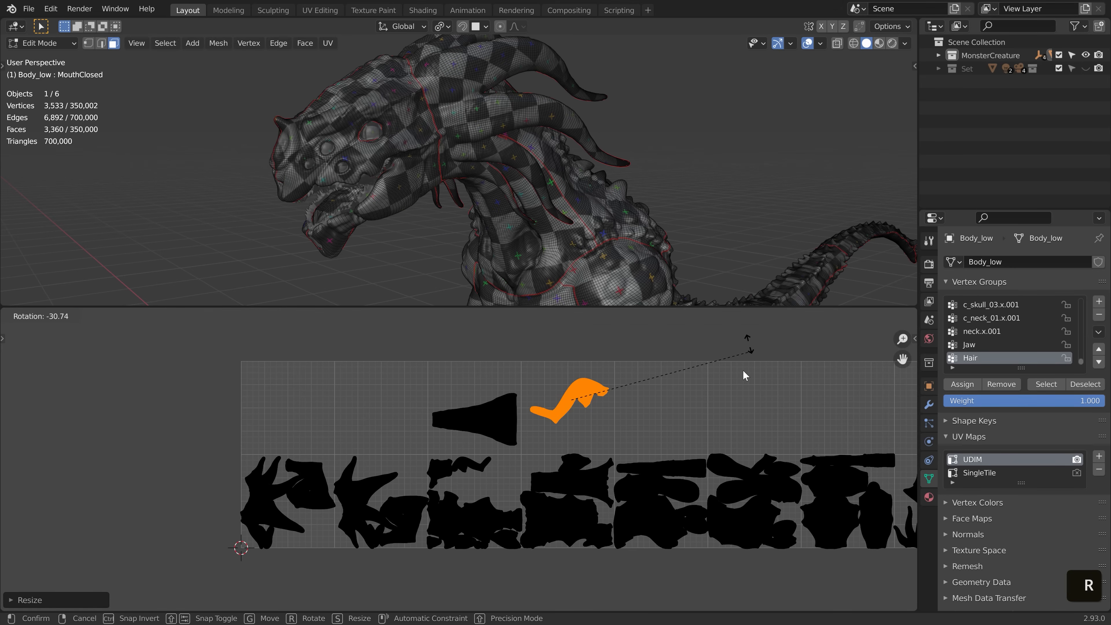
{"action": "left_click", "coordinate": [665, 369]}
{"action": "key", "text": "Tab"}
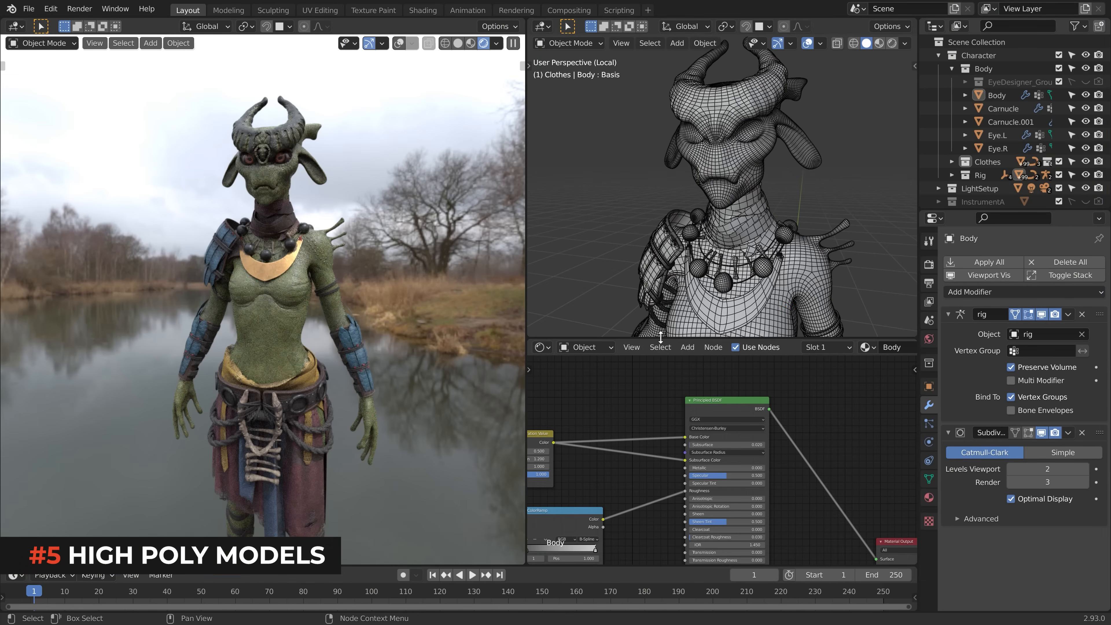
Enlarge the shader editor for the horned character and examine the Body material's node tree.
{"action": "left_click_drag", "start_coordinate": [666, 339], "coordinate": [665, 296]}
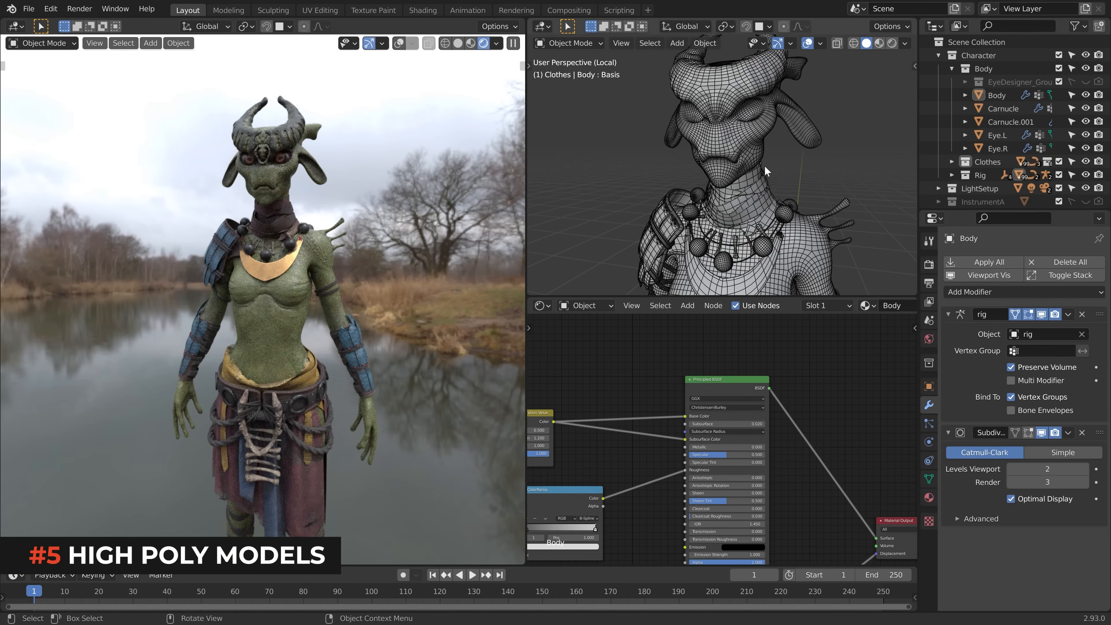
{"action": "middle_click_drag", "start_coordinate": [764, 165], "coordinate": [738, 205], "text": "ctrl"}
{"action": "scroll", "coordinate": [649, 429], "scroll_direction": "down", "scroll_amount": 6}
{"action": "middle_click_drag", "start_coordinate": [649, 456], "coordinate": [700, 409], "text": "shift"}
{"action": "scroll", "coordinate": [792, 445], "scroll_direction": "up", "scroll_amount": 4}
{"action": "scroll", "coordinate": [792, 446], "scroll_direction": "up", "scroll_amount": 5}
{"action": "scroll", "coordinate": [761, 453], "scroll_direction": "down", "scroll_amount": 6}
{"action": "scroll", "coordinate": [726, 437], "scroll_direction": "down", "scroll_amount": 4}
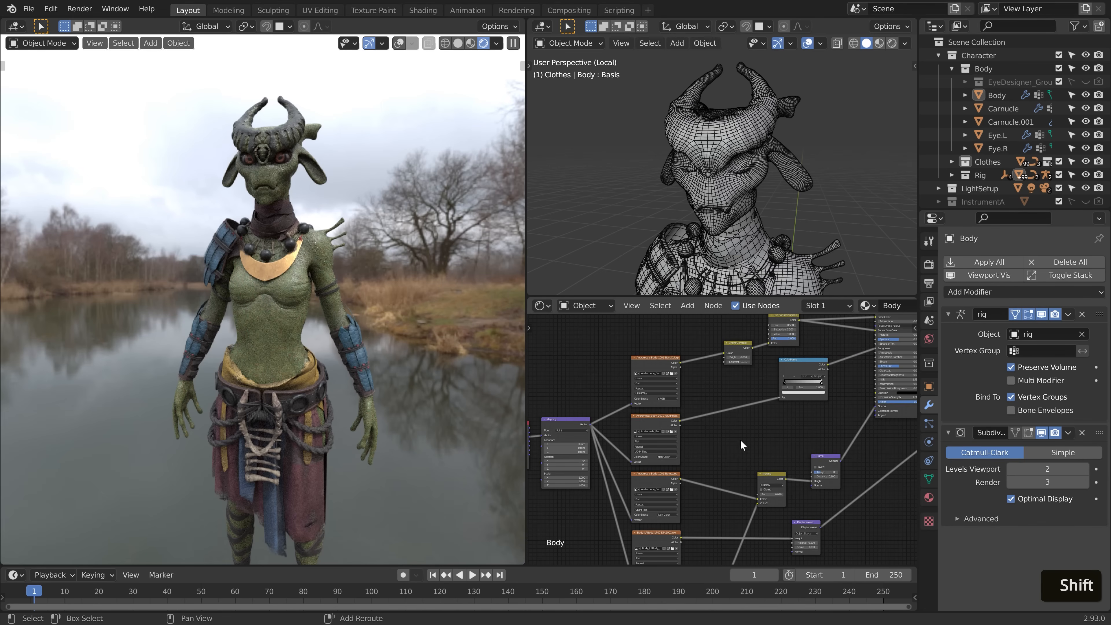
Examine the Body material's Displacement node and the UDIM displacement texture that feeds its height.
{"action": "middle_click_drag", "start_coordinate": [741, 442], "coordinate": [708, 366], "text": "shift"}
{"action": "scroll", "coordinate": [758, 447], "scroll_direction": "up", "scroll_amount": 4}
{"action": "middle_click_drag", "start_coordinate": [841, 466], "coordinate": [780, 452], "text": "shift"}
{"action": "scroll", "coordinate": [777, 448], "scroll_direction": "up", "scroll_amount": 4}
{"action": "key", "text": "g"}
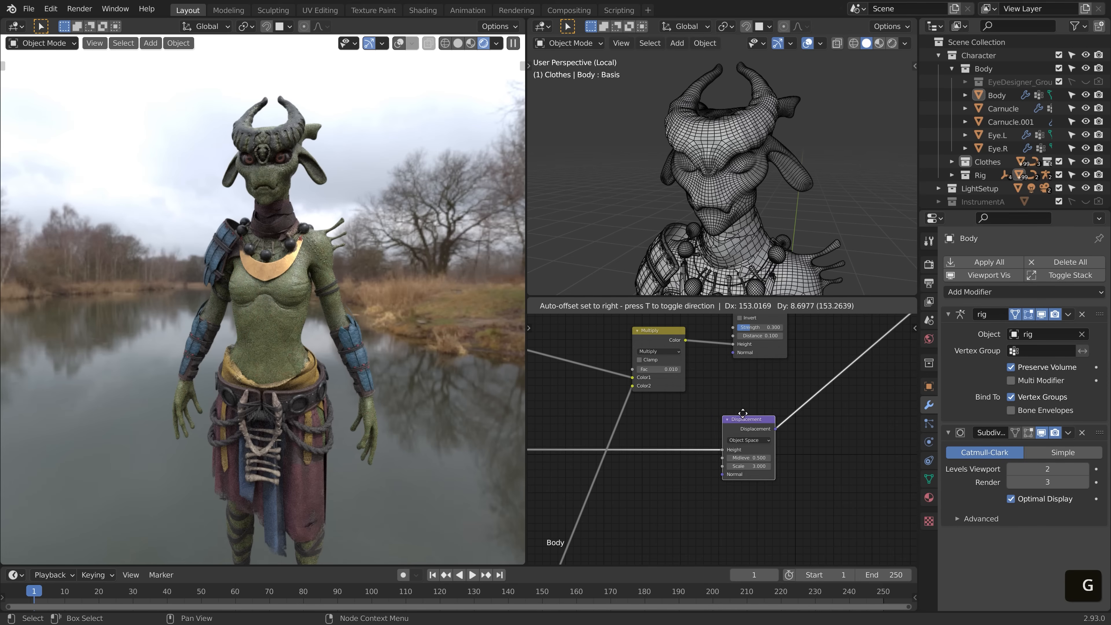
{"action": "right_click", "coordinate": [750, 418]}
{"action": "scroll", "coordinate": [630, 440], "scroll_direction": "down", "scroll_amount": 2}
{"action": "middle_click_drag", "start_coordinate": [608, 436], "coordinate": [850, 393], "text": "shift"}
{"action": "scroll", "coordinate": [831, 420], "scroll_direction": "up", "scroll_amount": 2}
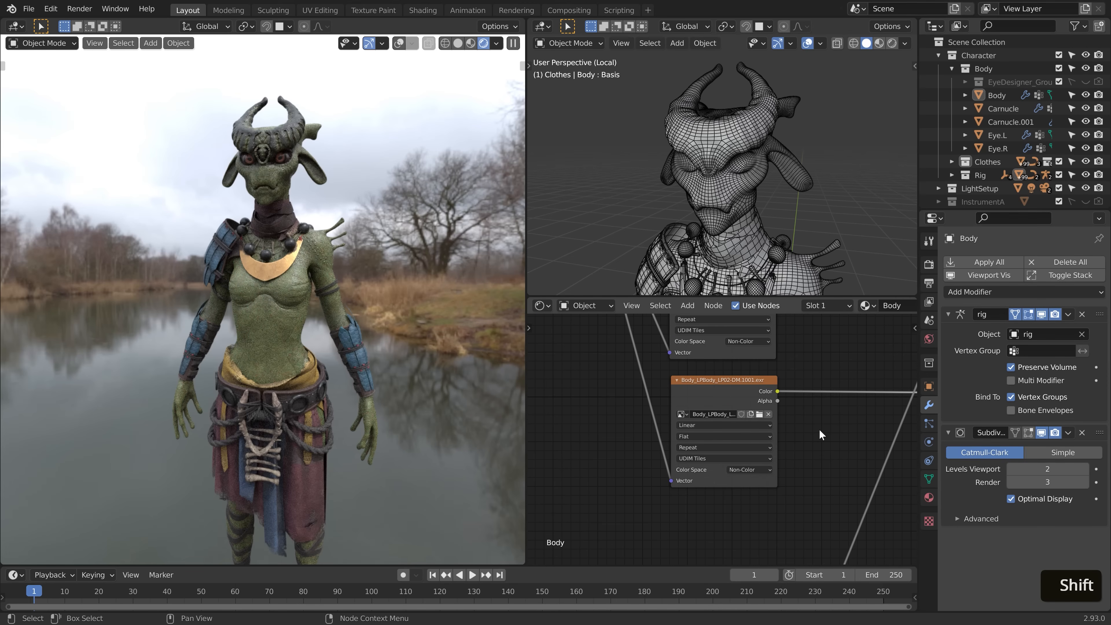
Inspect the rendered character's head and shoulders up close alongside the remaining Body material nodes.
{"action": "middle_click_drag", "start_coordinate": [333, 245], "coordinate": [336, 360], "text": "shift"}
{"action": "scroll", "coordinate": [336, 361], "scroll_direction": "up", "scroll_amount": 4}
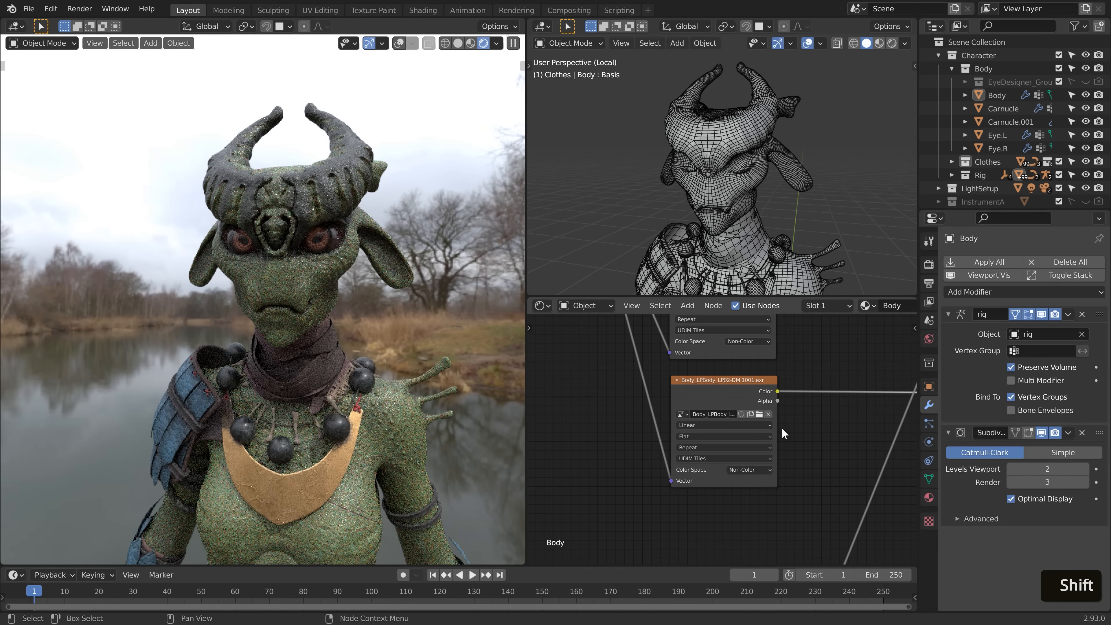
{"action": "scroll", "coordinate": [809, 407], "scroll_direction": "down", "scroll_amount": 6}
{"action": "middle_click_drag", "start_coordinate": [816, 399], "coordinate": [734, 464], "text": "shift"}
{"action": "middle_click_drag", "start_coordinate": [707, 509], "coordinate": [705, 475], "text": "shift"}
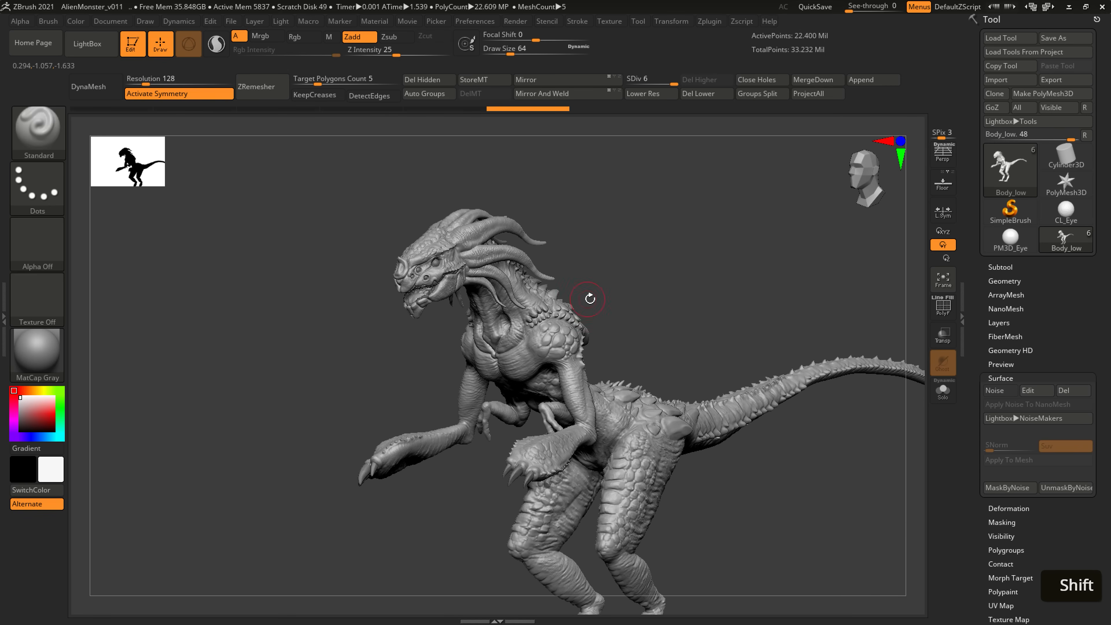
Switch to ZBrush and examine the Body_low creature's sculpted detail on the head, horns, neck, shoulders and full body.
{"action": "right_click_drag", "start_coordinate": [611, 271], "coordinate": [589, 398], "text": "ctrl"}
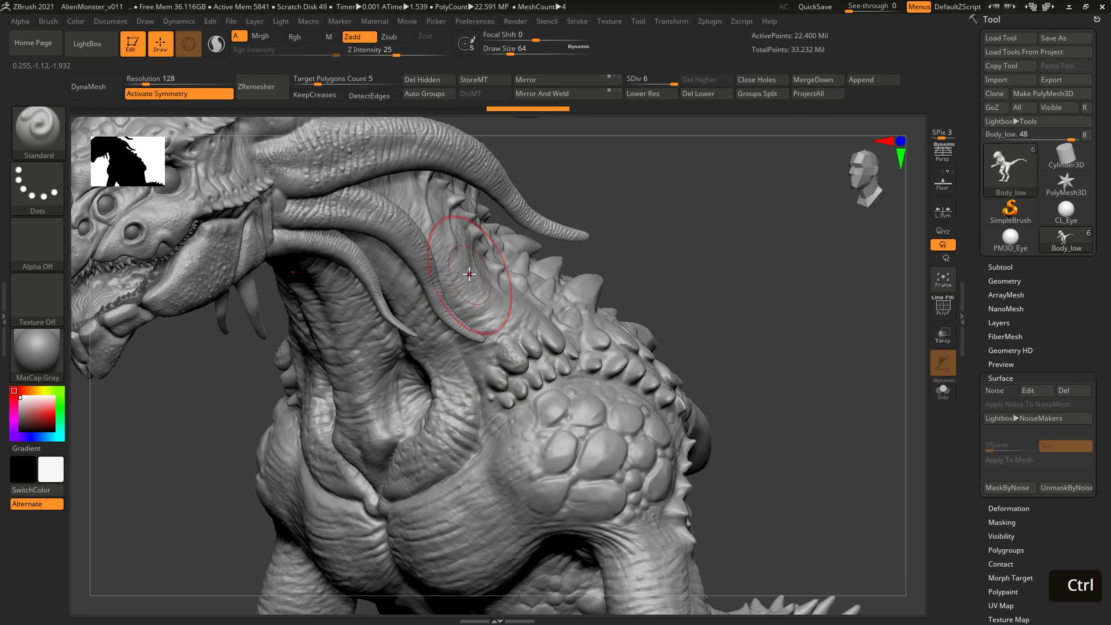
{"action": "right_click_drag", "start_coordinate": [520, 285], "coordinate": [610, 370], "text": "alt"}
{"action": "right_click_drag", "start_coordinate": [577, 258], "coordinate": [555, 372], "text": "ctrl"}
{"action": "right_click_drag", "start_coordinate": [490, 288], "coordinate": [680, 424], "text": "alt"}
{"action": "right_click_drag", "start_coordinate": [611, 436], "coordinate": [648, 461]}
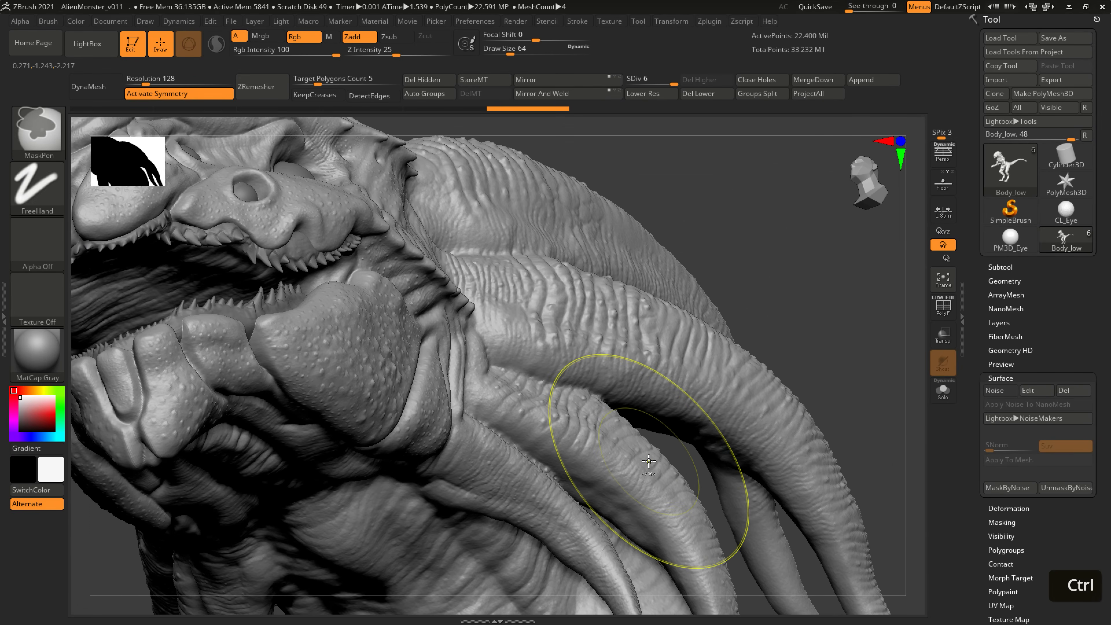
{"action": "right_click_drag", "start_coordinate": [625, 499], "coordinate": [623, 420], "text": "ctrl"}
{"action": "right_click_drag", "start_coordinate": [682, 504], "coordinate": [548, 263], "text": "alt"}
{"action": "right_click_drag", "start_coordinate": [585, 340], "coordinate": [661, 400]}
{"action": "right_click_drag", "start_coordinate": [660, 400], "coordinate": [615, 213], "text": "alt"}
{"action": "right_click_drag", "start_coordinate": [558, 302], "coordinate": [585, 206], "text": "ctrl"}
{"action": "right_click_drag", "start_coordinate": [647, 332], "coordinate": [579, 396]}
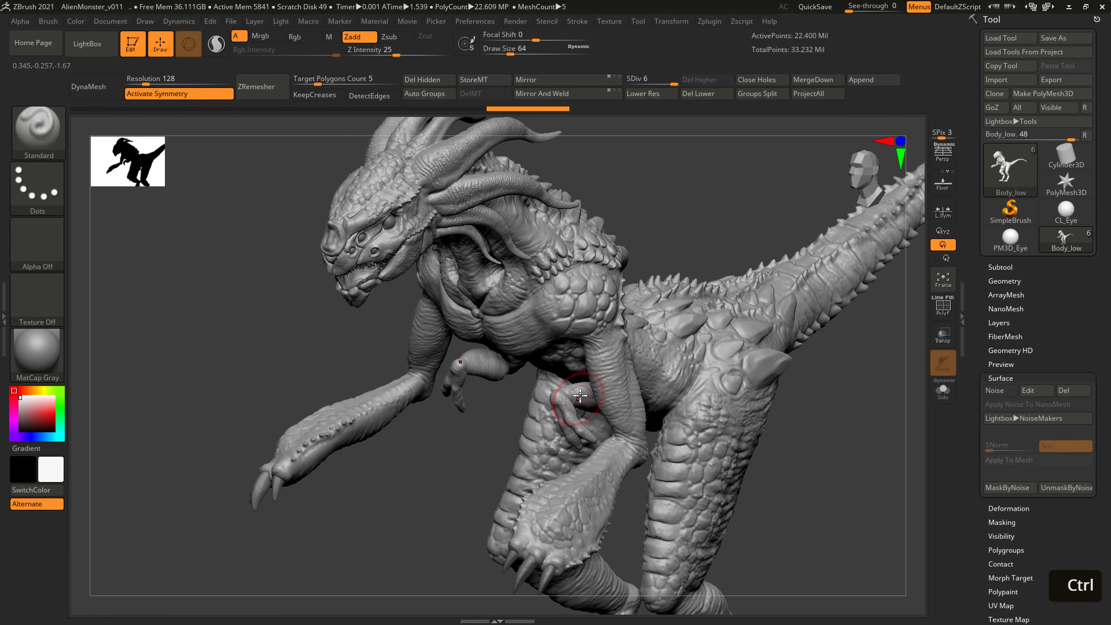
{"action": "right_click_drag", "start_coordinate": [622, 256], "coordinate": [497, 256]}
{"action": "right_click_drag", "start_coordinate": [552, 284], "coordinate": [580, 412]}
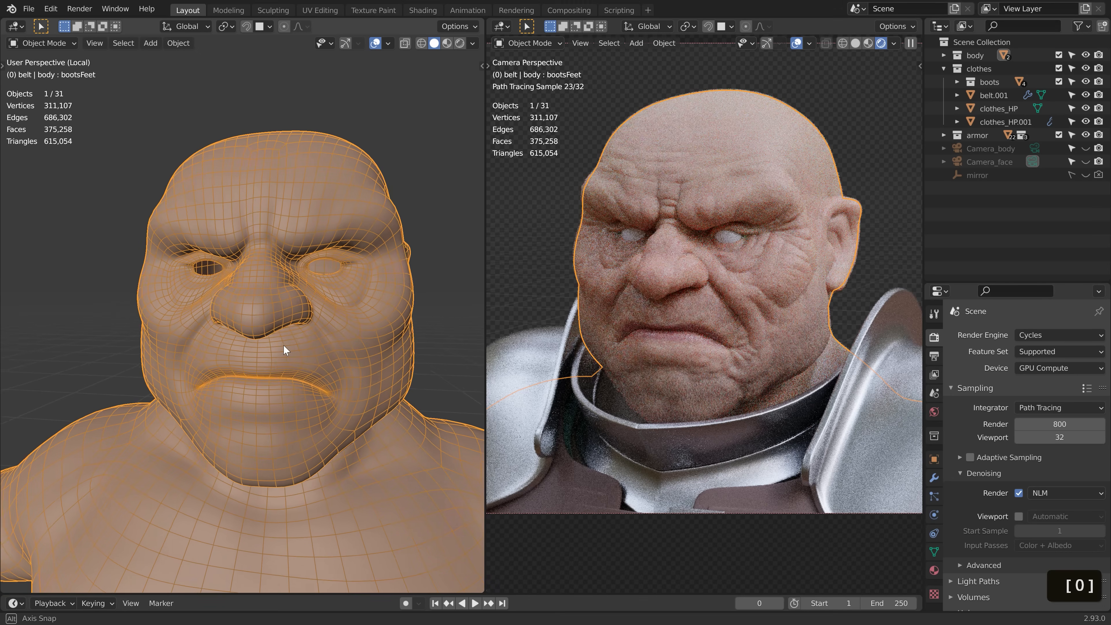
Switch to Blender and compare the bald character's wireframe head with the fine skin detail in the rendered face.
{"action": "middle_click_drag", "start_coordinate": [288, 350], "coordinate": [260, 272]}
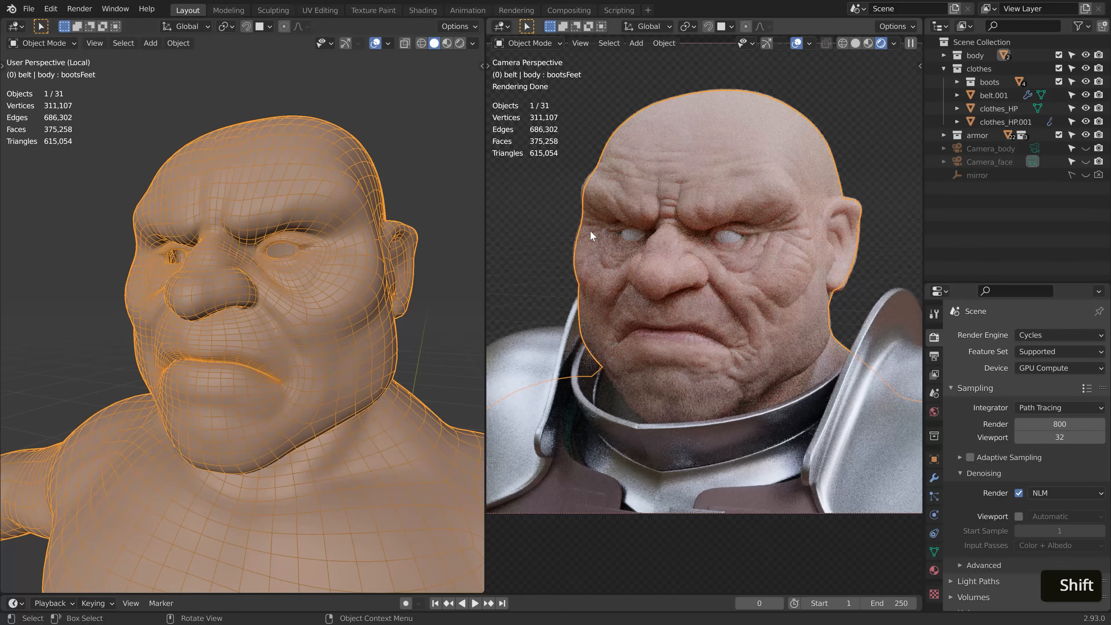
{"action": "scroll", "coordinate": [577, 218], "scroll_direction": "up", "scroll_amount": 3}
{"action": "middle_click_drag", "start_coordinate": [578, 214], "coordinate": [733, 319], "text": "shift"}
{"action": "scroll", "coordinate": [752, 258], "scroll_direction": "up", "scroll_amount": 3}
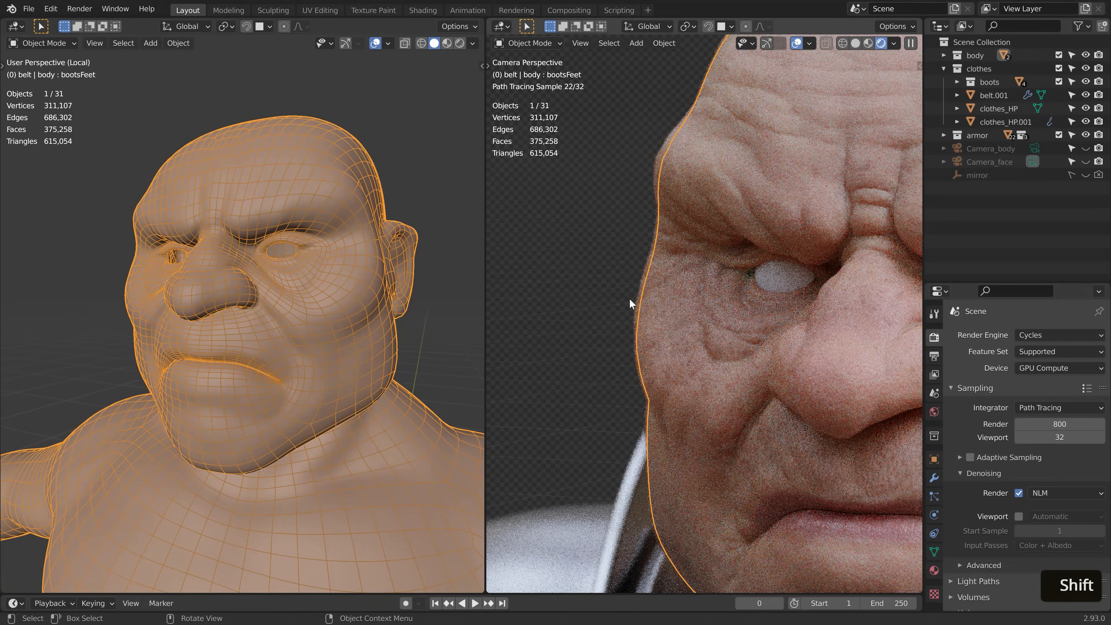
{"action": "scroll", "coordinate": [815, 364], "scroll_direction": "down", "scroll_amount": 5}
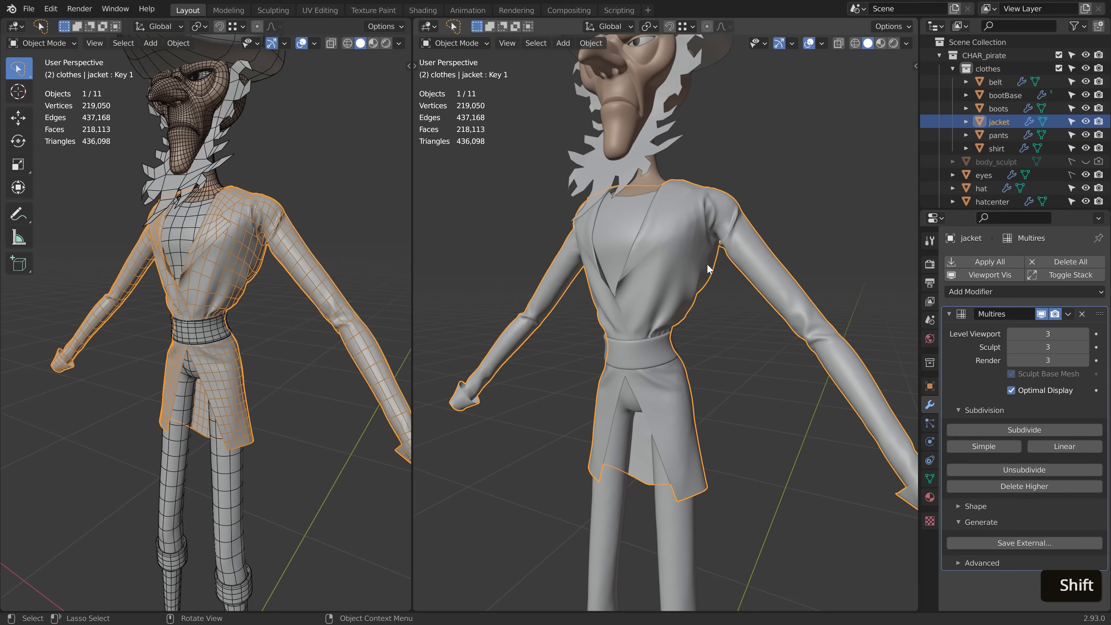
Enter Sculpt Mode on the pirate's jacket and inspect the face sets on its front panels.
{"action": "key", "text": "Tab"}
{"action": "key", "text": "space"}
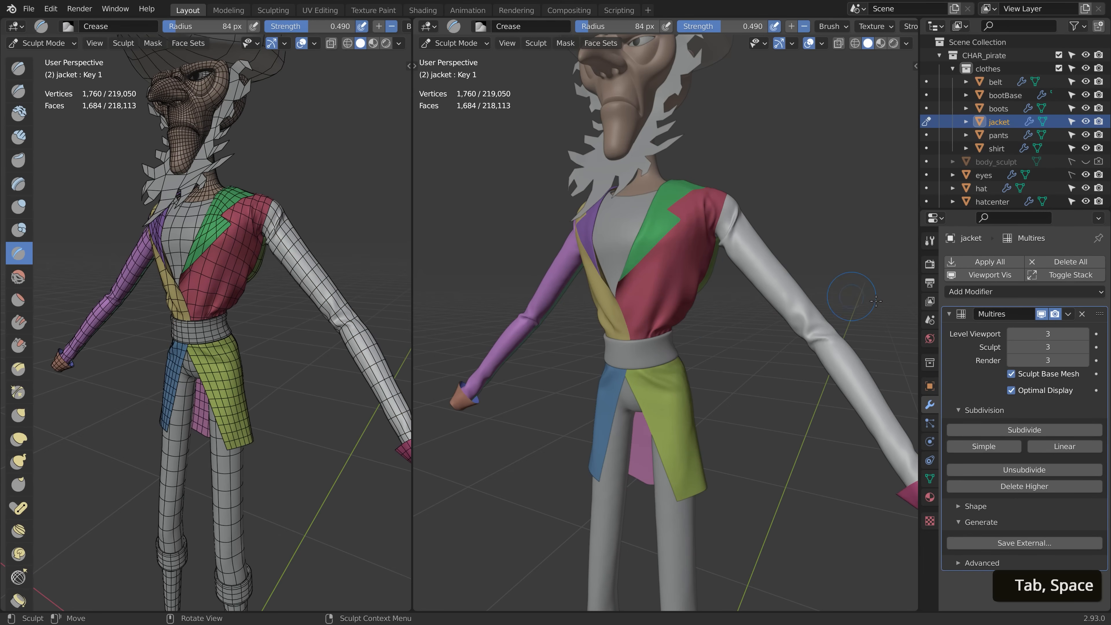
{"action": "scroll", "coordinate": [718, 291], "scroll_direction": "up", "scroll_amount": 3}
{"action": "middle_click_drag", "start_coordinate": [785, 270], "coordinate": [670, 280], "text": "shift"}
{"action": "scroll", "coordinate": [717, 289], "scroll_direction": "up", "scroll_amount": 1}
{"action": "scroll", "coordinate": [697, 232], "scroll_direction": "up", "scroll_amount": 2}
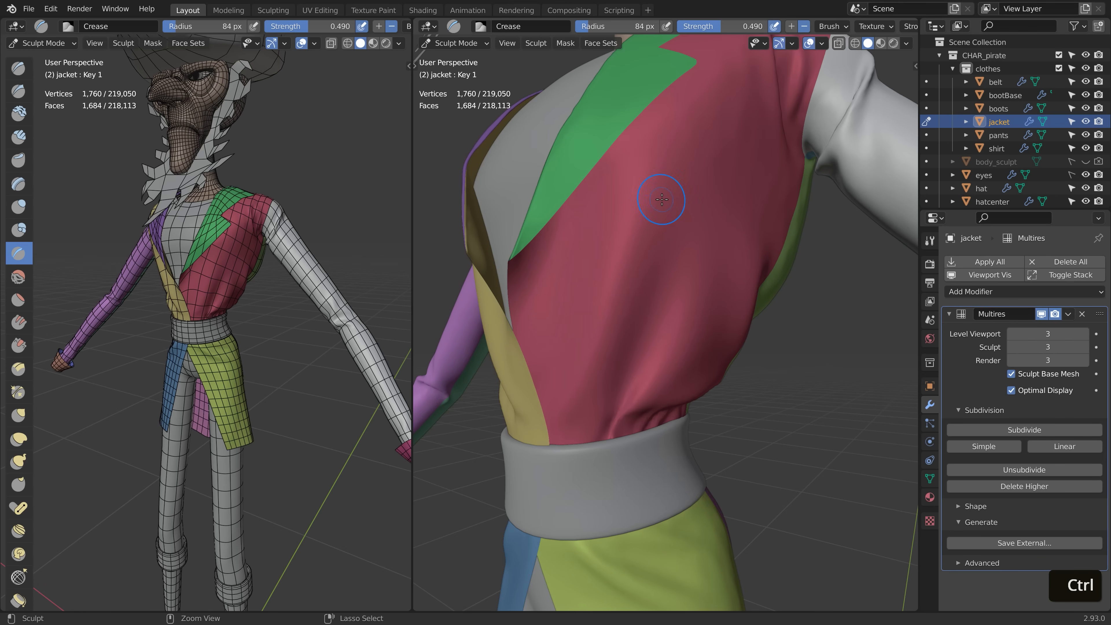
Inspect the jacket's chest and waist folds from the front, and activate the Grab brush.
{"action": "key", "text": "ctrl+w"}
{"action": "mouse_move", "coordinate": [622, 350]}
{"action": "middle_mouse_down"}
{"action": "mouse_move", "coordinate": [669, 347]}
{"action": "mouse_move", "coordinate": [645, 282]}
{"action": "mouse_move", "coordinate": [668, 303]}
{"action": "mouse_move", "coordinate": [640, 306]}
{"action": "mouse_move", "coordinate": [720, 345]}
{"action": "middle_mouse_up"}
{"action": "key", "text": "ctrl+w"}
{"action": "scroll", "coordinate": [674, 333], "scroll_direction": "down", "scroll_amount": 1}
{"action": "scroll", "coordinate": [644, 282], "scroll_direction": "down", "scroll_amount": 1}
{"action": "key", "text": "g"}
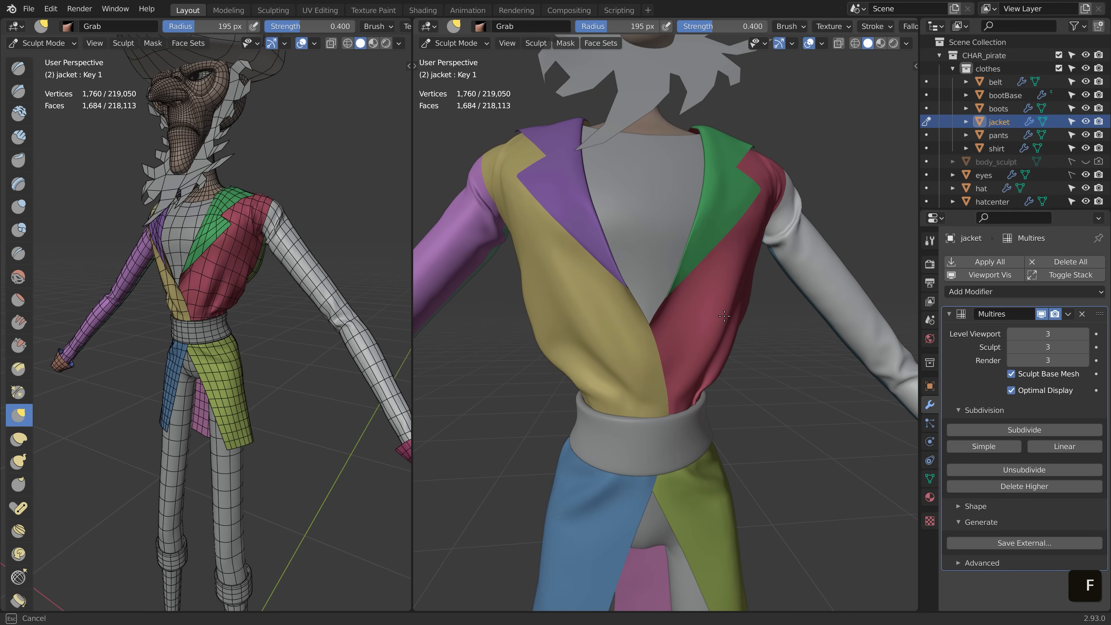
Return the pirate's jacket to Object Mode with the full torso in view.
{"action": "scroll", "coordinate": [761, 323], "scroll_direction": "down", "scroll_amount": 3}
{"action": "middle_click_drag", "start_coordinate": [759, 327], "coordinate": [740, 294]}
{"action": "key", "text": "Tab"}
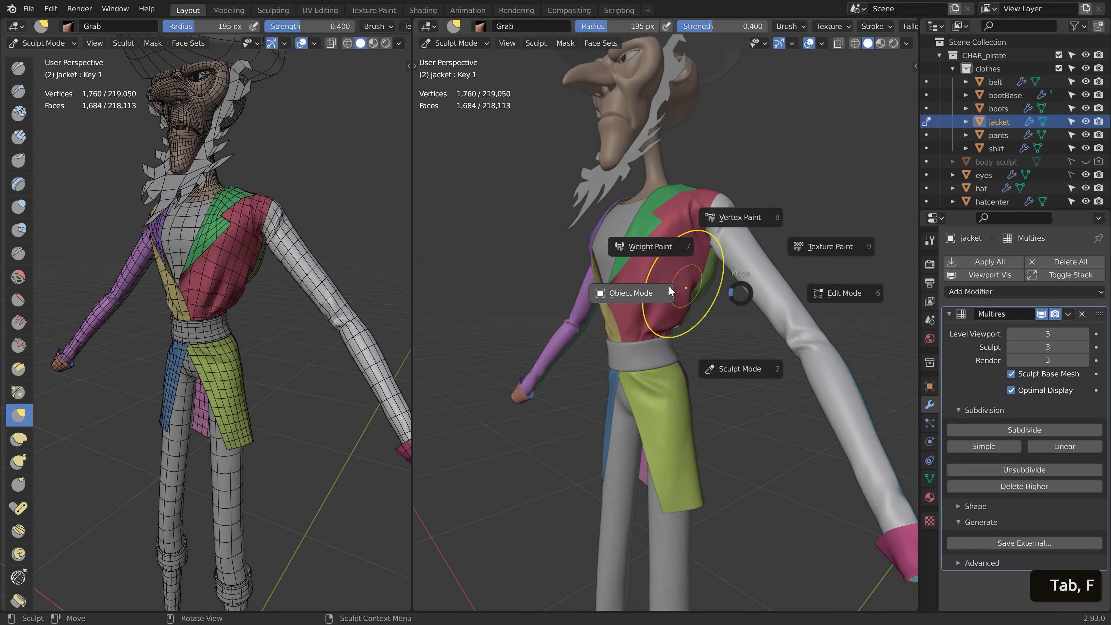
{"action": "left_click", "coordinate": [669, 291]}
Toggle the jacket's Multires viewport display off and on to compare the base mesh with the sculpted folds.
{"action": "left_click", "coordinate": [1040, 317]}
{"action": "left_click", "coordinate": [1039, 317]}
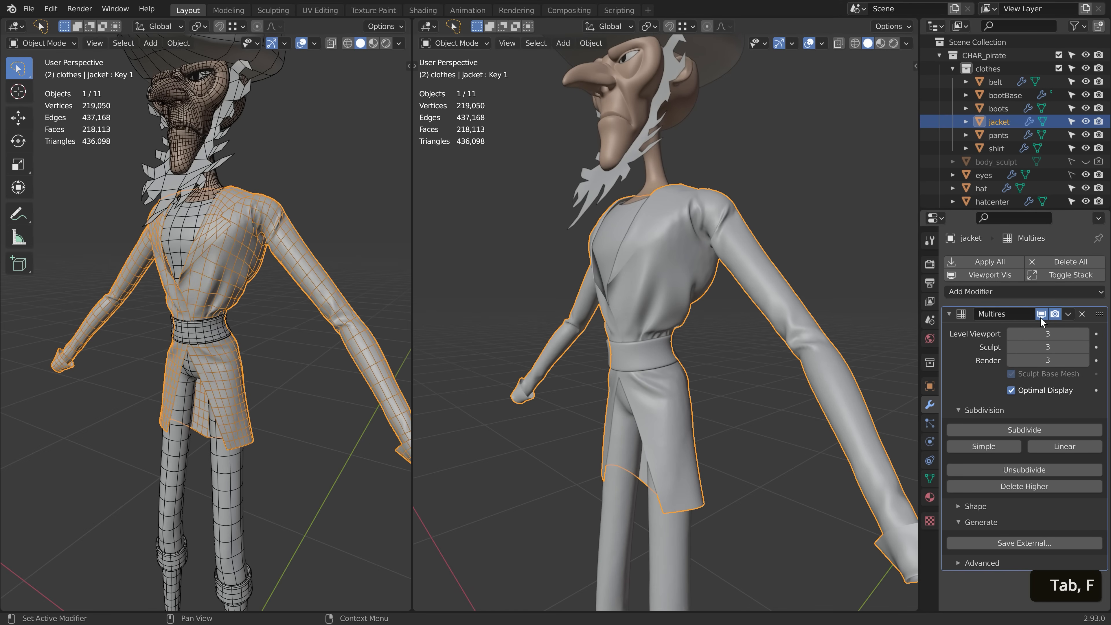
{"action": "left_click", "coordinate": [1039, 317]}
{"action": "left_click", "coordinate": [1040, 316]}
{"action": "mouse_move", "coordinate": [647, 320]}
{"action": "middle_mouse_down"}
{"action": "mouse_move", "coordinate": [687, 321]}
{"action": "mouse_move", "coordinate": [717, 342]}
{"action": "mouse_move", "coordinate": [737, 334]}
{"action": "mouse_move", "coordinate": [736, 258]}
{"action": "mouse_move", "coordinate": [712, 470]}
{"action": "mouse_move", "coordinate": [713, 390]}
{"action": "middle_mouse_up"}
{"action": "left_click", "coordinate": [722, 384]}
{"action": "scroll", "coordinate": [727, 377], "scroll_direction": "down", "scroll_amount": 3}
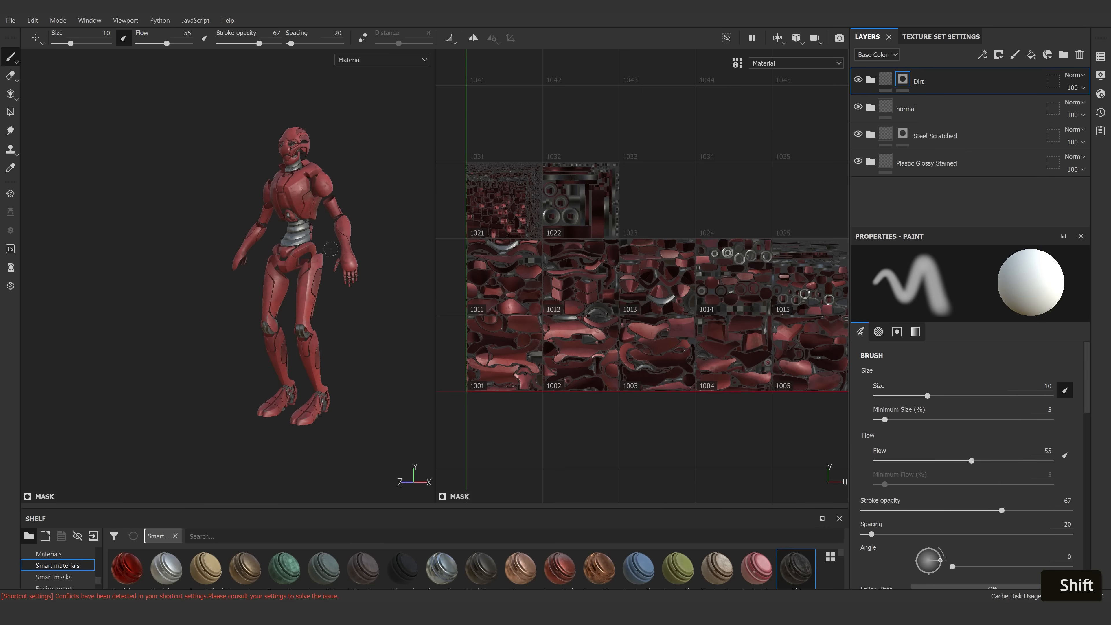
Switch to Substance Painter and examine the red robot's textured surface on the torso, back, shoulders and head.
{"action": "left_click_drag", "start_coordinate": [331, 248], "coordinate": [260, 300], "text": "alt"}
{"action": "middle_click_drag", "start_coordinate": [260, 301], "coordinate": [203, 349], "text": "alt"}
{"action": "right_click_drag", "start_coordinate": [204, 348], "coordinate": [302, 297], "text": "alt"}
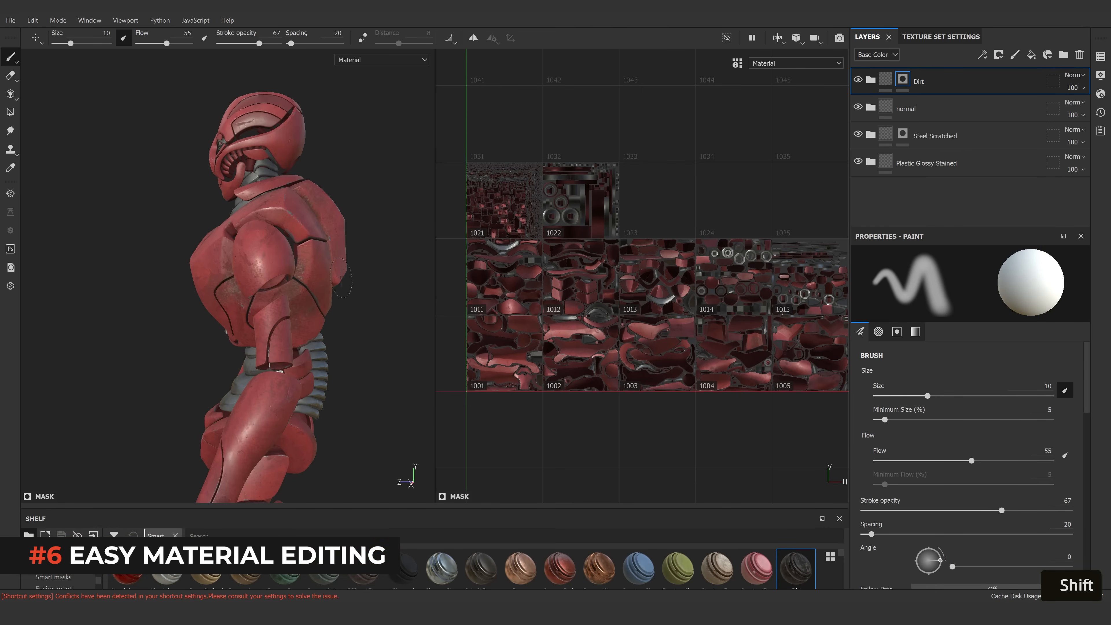
{"action": "left_click_drag", "start_coordinate": [323, 280], "coordinate": [285, 254], "text": "alt"}
{"action": "middle_click_drag", "start_coordinate": [284, 251], "coordinate": [275, 310], "text": "alt"}
{"action": "right_click_drag", "start_coordinate": [275, 310], "coordinate": [330, 284], "text": "alt"}
{"action": "middle_click_drag", "start_coordinate": [330, 284], "coordinate": [310, 320], "text": "alt"}
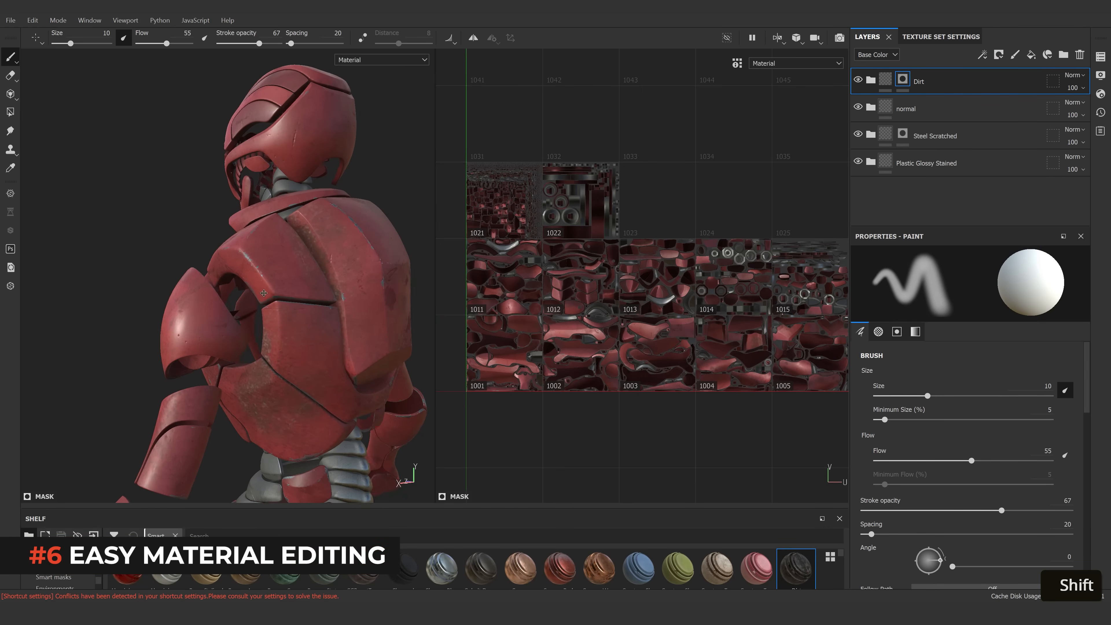
{"action": "left_click_drag", "start_coordinate": [311, 319], "coordinate": [345, 323], "text": "alt"}
{"action": "left_click_drag", "start_coordinate": [127, 261], "coordinate": [234, 245], "text": "alt"}
{"action": "middle_click_drag", "start_coordinate": [234, 245], "coordinate": [177, 313], "text": "alt"}
{"action": "right_click_drag", "start_coordinate": [177, 313], "coordinate": [244, 263], "text": "alt"}
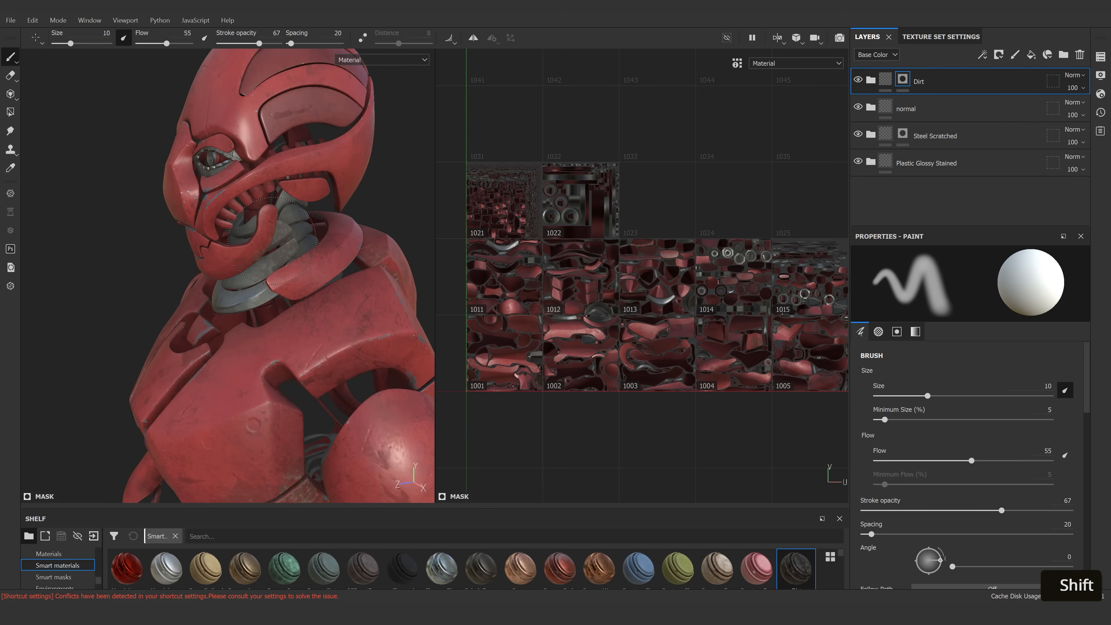
Examine the red robot's face, neck, chest and waist plates up close for fine surface detail.
{"action": "left_click_drag", "start_coordinate": [285, 253], "coordinate": [332, 205], "text": "alt"}
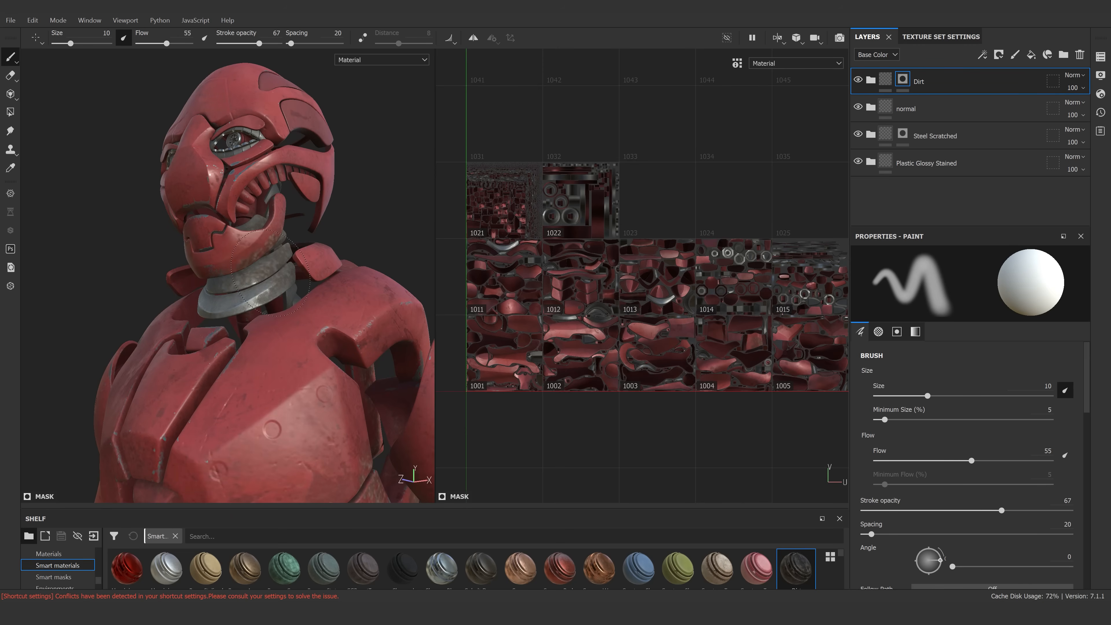
{"action": "left_click_drag", "start_coordinate": [270, 273], "coordinate": [269, 281]}
{"action": "left_click_drag", "start_coordinate": [297, 288], "coordinate": [269, 311], "text": "alt"}
{"action": "middle_click_drag", "start_coordinate": [269, 367], "coordinate": [257, 252], "text": "alt"}
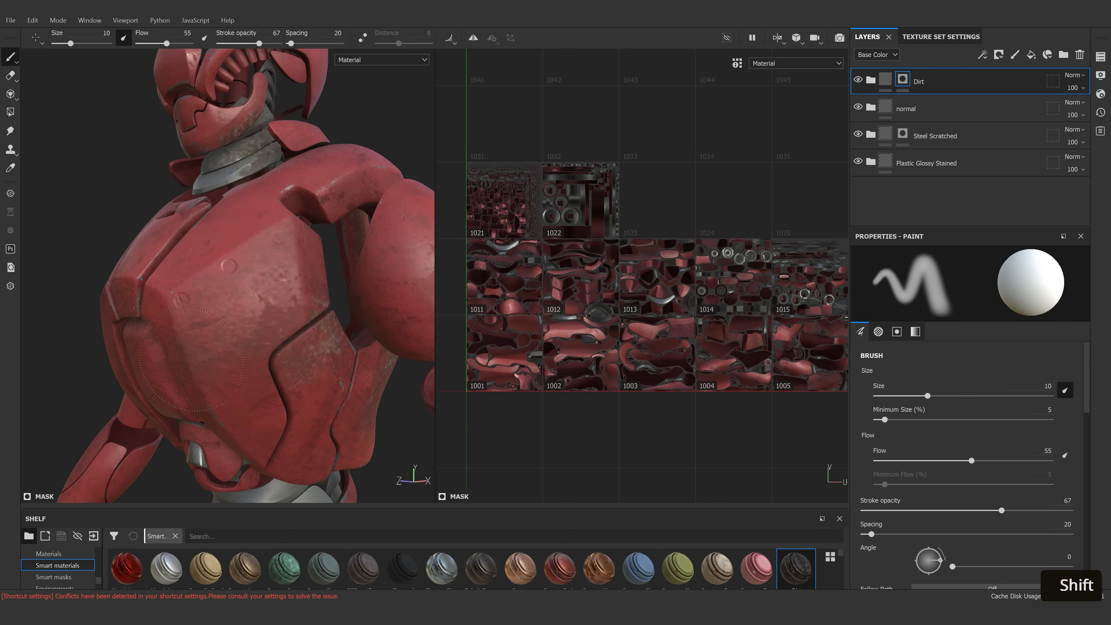
{"action": "right_click_drag", "start_coordinate": [191, 358], "coordinate": [109, 376], "text": "alt"}
{"action": "middle_click_drag", "start_coordinate": [131, 372], "coordinate": [196, 258], "text": "alt"}
{"action": "right_click_drag", "start_coordinate": [201, 245], "coordinate": [166, 261], "text": "alt"}
{"action": "left_click_drag", "start_coordinate": [232, 261], "coordinate": [148, 272], "text": "alt"}
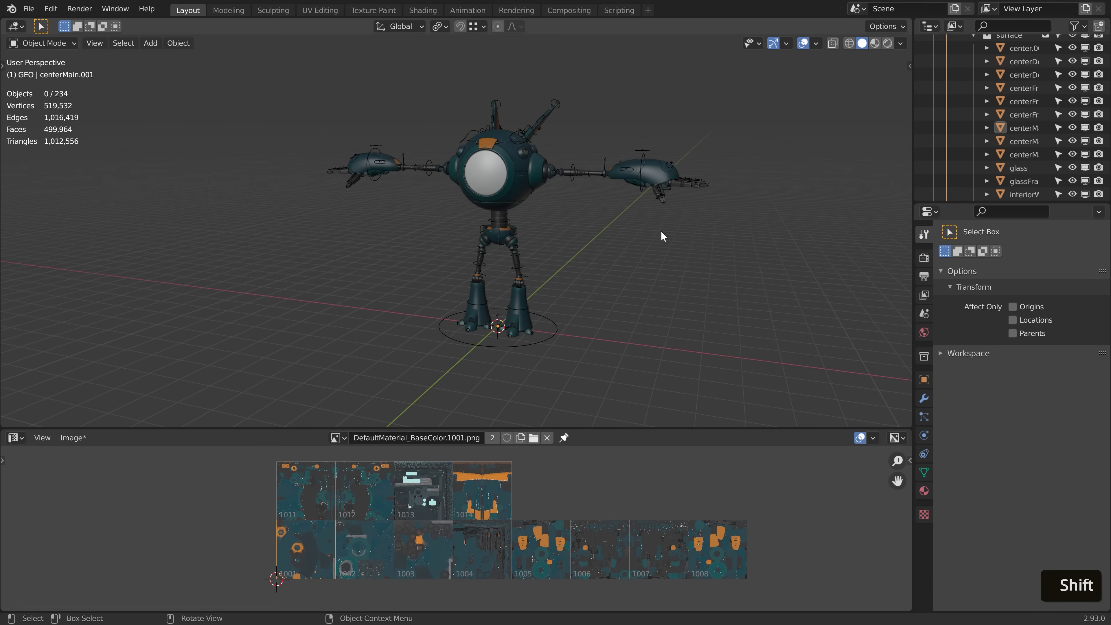
Switch to Blender and examine the blue robot's round body and its base color UDIM tiles.
{"action": "scroll", "coordinate": [660, 230], "scroll_direction": "up", "scroll_amount": 3}
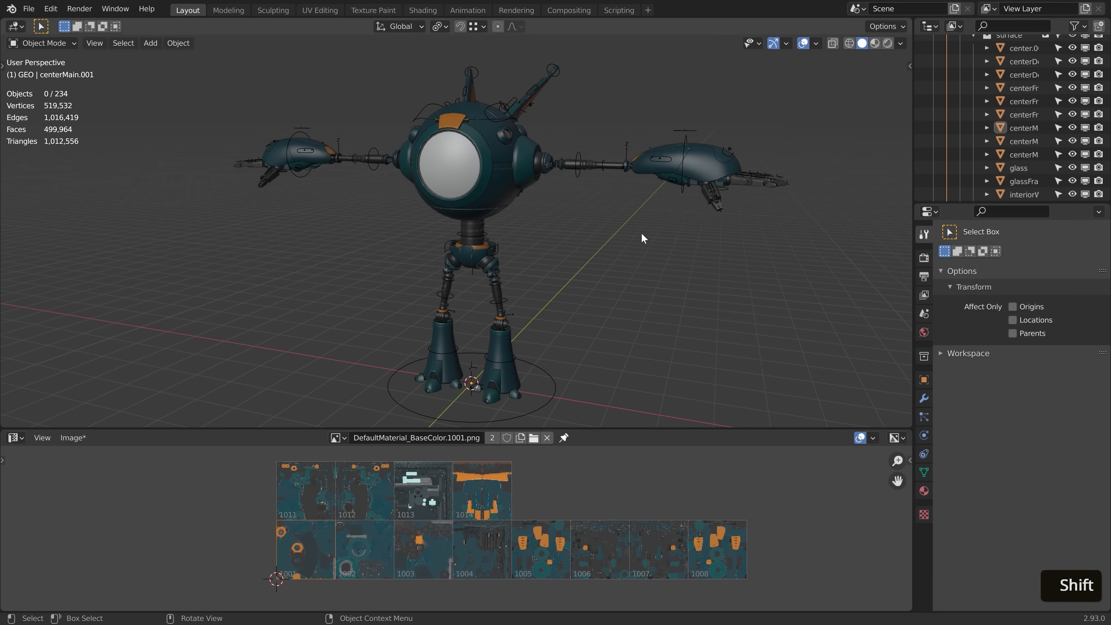
{"action": "middle_click_drag", "start_coordinate": [642, 237], "coordinate": [538, 288]}
{"action": "scroll", "coordinate": [588, 275], "scroll_direction": "up", "scroll_amount": 5}
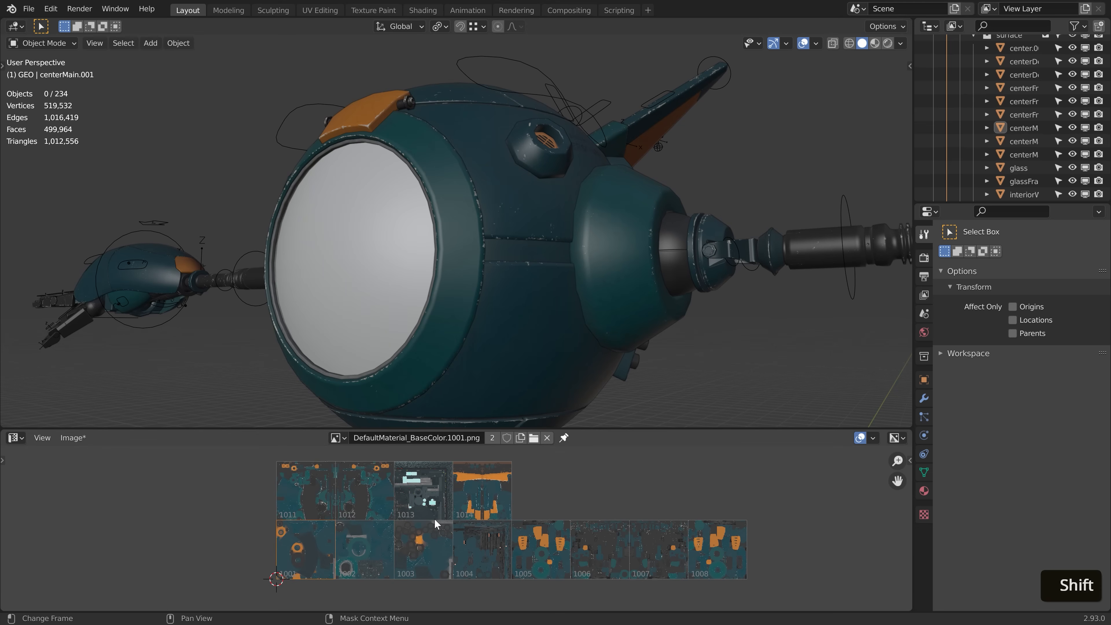
{"action": "scroll", "coordinate": [367, 547], "scroll_direction": "up", "scroll_amount": 3}
{"action": "middle_click_drag", "start_coordinate": [367, 546], "coordinate": [510, 523], "text": "shift"}
{"action": "scroll", "coordinate": [581, 519], "scroll_direction": "down", "scroll_amount": 3}
{"action": "middle_click_drag", "start_coordinate": [603, 493], "coordinate": [567, 506], "text": "shift"}
Texture-paint an orange smiley and a frowning face on the side of the robot's round body, and return to Object Mode.
{"action": "mouse_move", "coordinate": [567, 394]}
{"action": "middle_mouse_down"}
{"action": "mouse_move", "coordinate": [561, 211]}
{"action": "mouse_move", "coordinate": [512, 306]}
{"action": "mouse_move", "coordinate": [511, 258]}
{"action": "middle_mouse_up"}
{"action": "middle_click_drag", "start_coordinate": [510, 258], "coordinate": [536, 234]}
{"action": "key", "text": "Tab"}
{"action": "scroll", "coordinate": [566, 232], "scroll_direction": "up", "scroll_amount": 1}
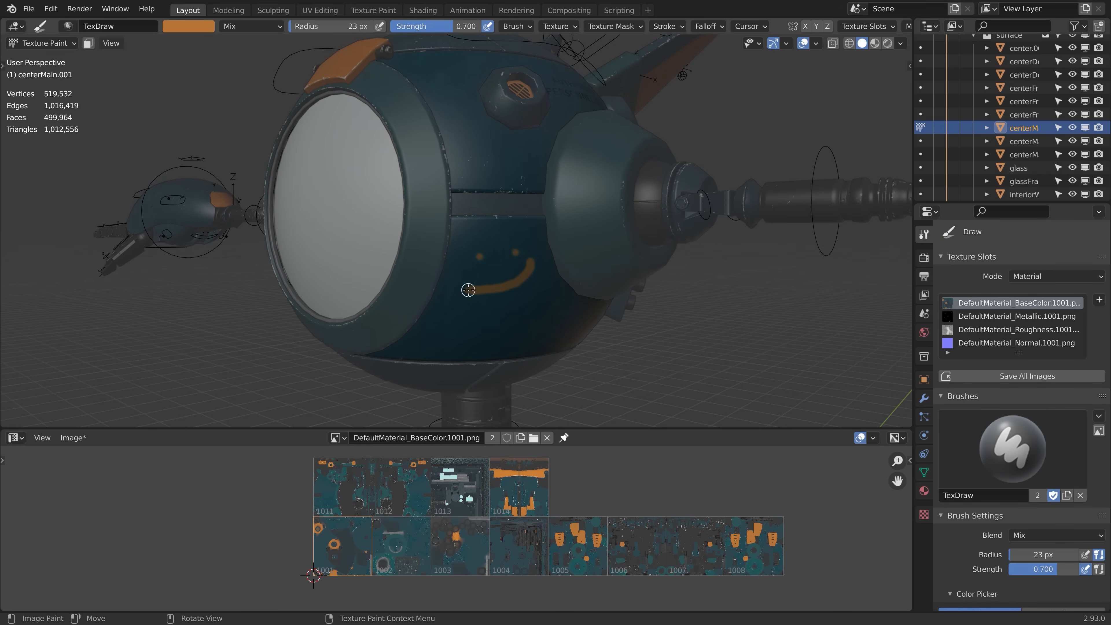
{"action": "middle_click_drag", "start_coordinate": [508, 198], "coordinate": [503, 232], "text": "shift"}
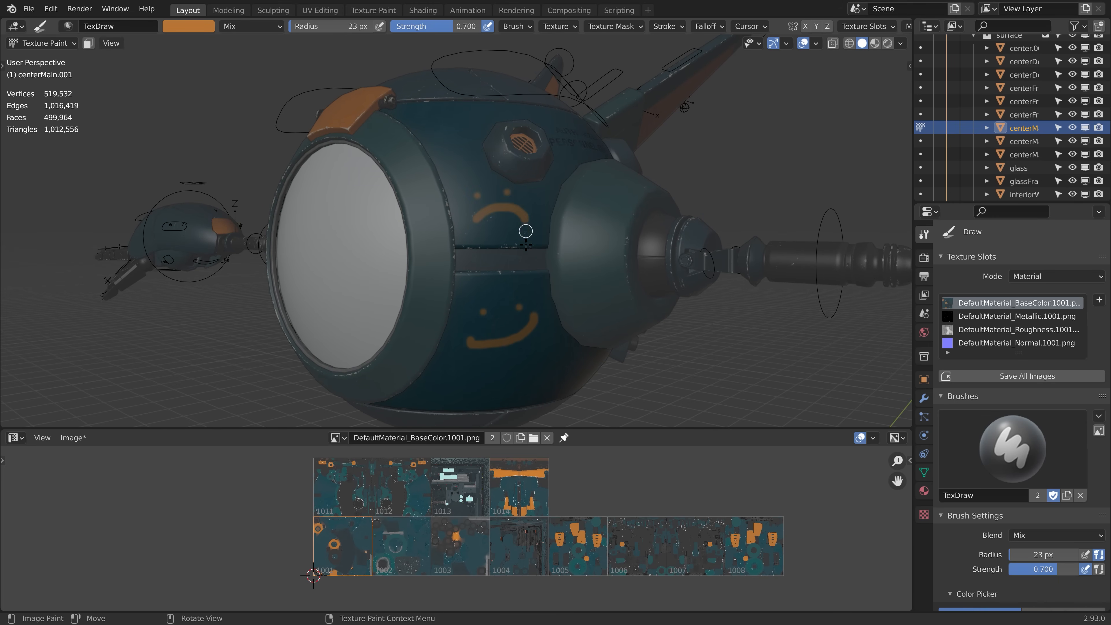
{"action": "mouse_move", "coordinate": [525, 245]}
{"action": "middle_mouse_down"}
{"action": "mouse_move", "coordinate": [550, 256]}
{"action": "mouse_move", "coordinate": [525, 263]}
{"action": "middle_mouse_up"}
{"action": "key", "text": "Tab"}
{"action": "scroll", "coordinate": [477, 272], "scroll_direction": "down", "scroll_amount": 2}
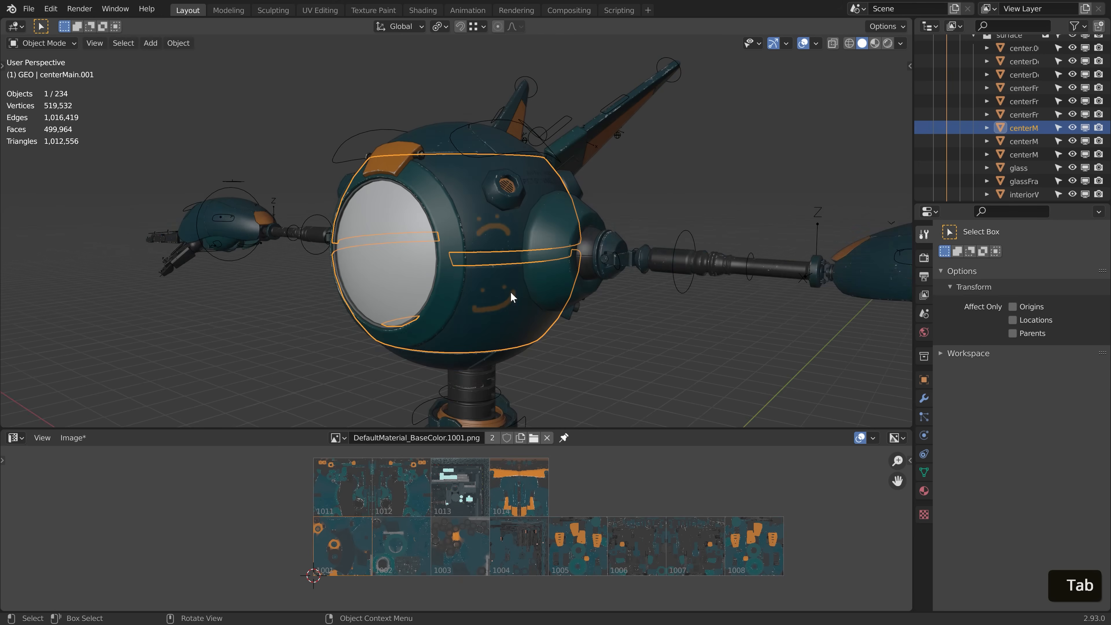
Put all the robot's parts into Edit Mode and enlarge the UV editor showing their islands.
{"action": "key", "text": "Escape"}
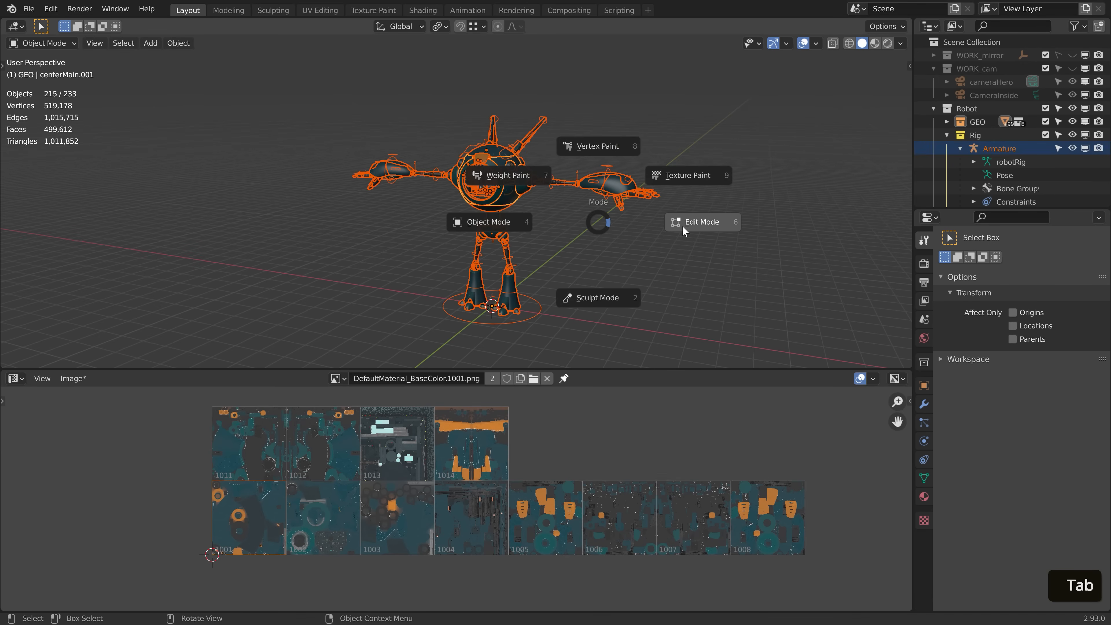
{"action": "left_click", "coordinate": [690, 223]}
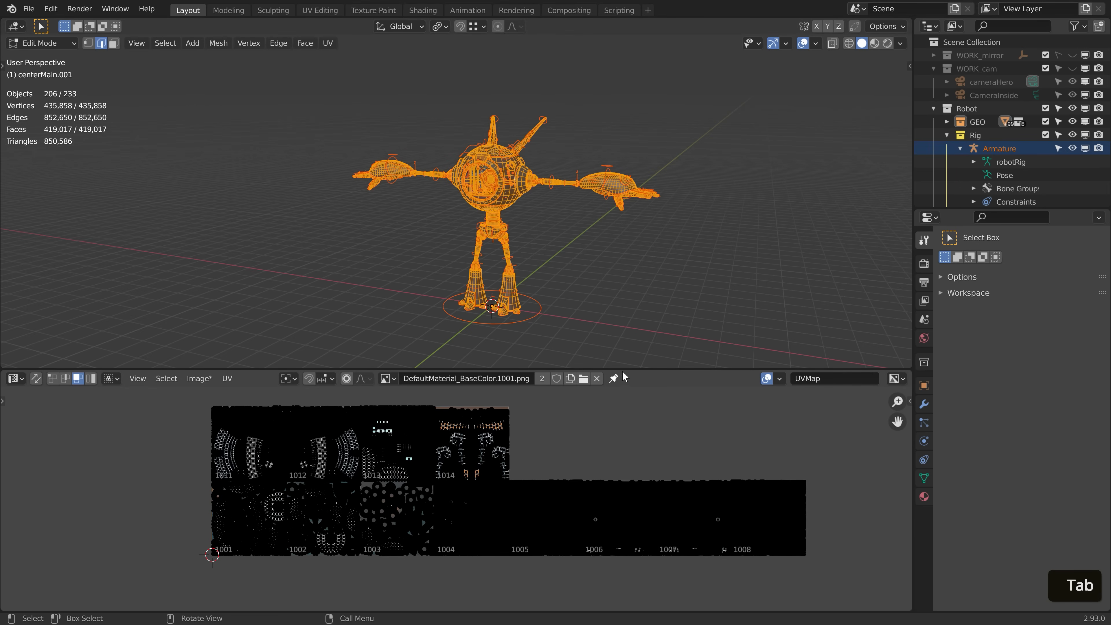
{"action": "left_click_drag", "start_coordinate": [622, 370], "coordinate": [634, 201]}
{"action": "scroll", "coordinate": [538, 328], "scroll_direction": "up", "scroll_amount": 2}
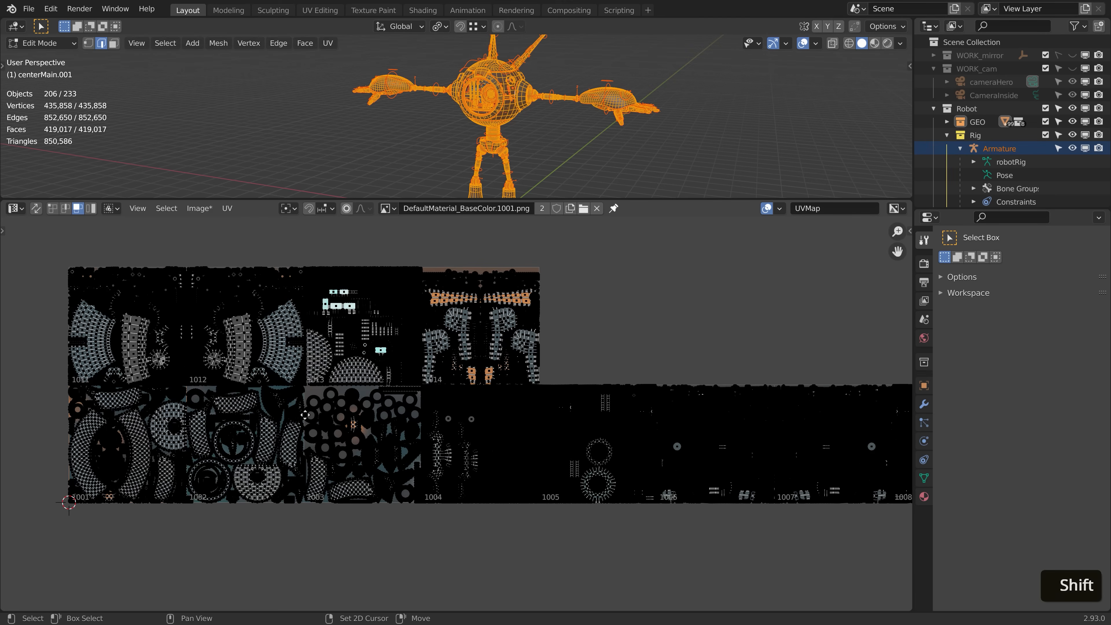
Examine the density of the robot's UV islands across tiles 1001 to 1014, and leave Edit Mode.
{"action": "middle_click_drag", "start_coordinate": [296, 401], "coordinate": [387, 368], "text": "shift"}
{"action": "scroll", "coordinate": [614, 396], "scroll_direction": "up", "scroll_amount": 4}
{"action": "middle_click_drag", "start_coordinate": [624, 366], "coordinate": [227, 361], "text": "shift"}
{"action": "middle_click_drag", "start_coordinate": [711, 349], "coordinate": [308, 386], "text": "shift"}
{"action": "scroll", "coordinate": [593, 377], "scroll_direction": "up", "scroll_amount": 4}
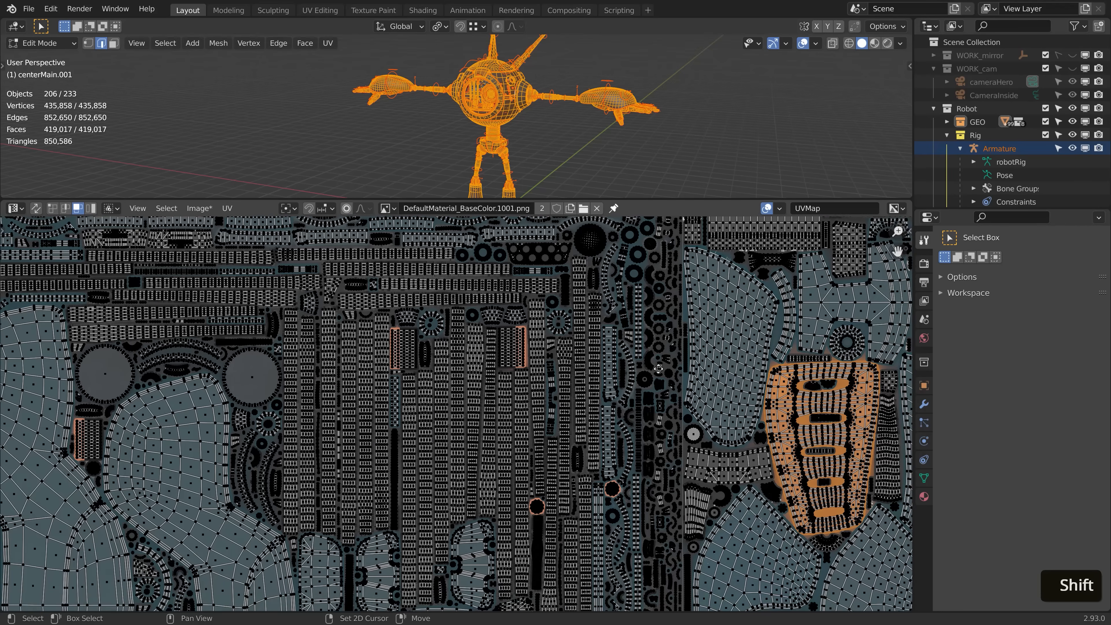
{"action": "middle_click_drag", "start_coordinate": [717, 371], "coordinate": [484, 358], "text": "shift"}
{"action": "scroll", "coordinate": [483, 356], "scroll_direction": "down", "scroll_amount": 8}
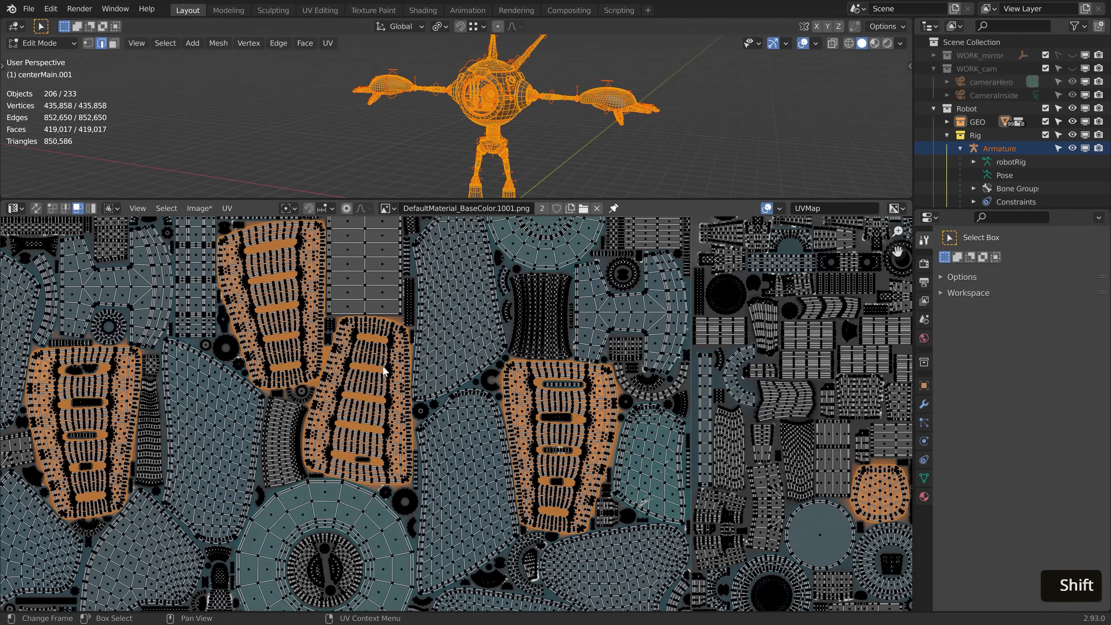
{"action": "middle_click_drag", "start_coordinate": [409, 380], "coordinate": [619, 394], "text": "shift"}
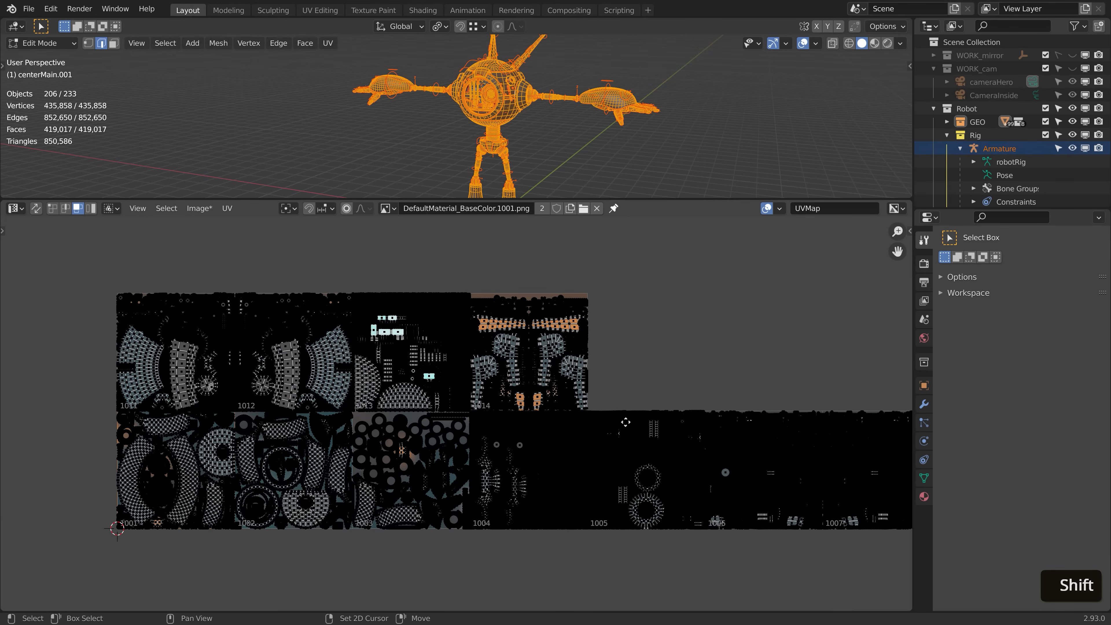
{"action": "middle_click_drag", "start_coordinate": [443, 376], "coordinate": [563, 378], "text": "shift"}
{"action": "key", "text": "Tab"}
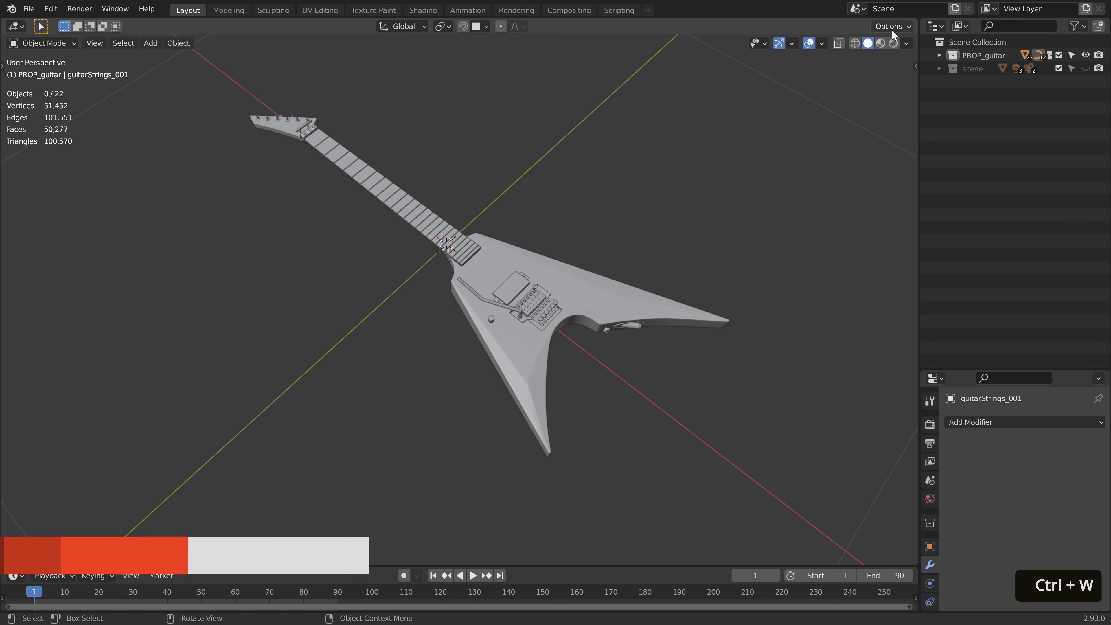
Split the guitar scene's viewport to add a UV editor beside it, and select all guitar parts.
{"action": "left_click_drag", "start_coordinate": [915, 22], "coordinate": [535, 35]}
{"action": "left_click", "coordinate": [551, 27]}
{"action": "left_click", "coordinate": [575, 93]}
{"action": "scroll", "coordinate": [376, 232], "scroll_direction": "up", "scroll_amount": 4}
{"action": "left_click", "coordinate": [334, 257]}
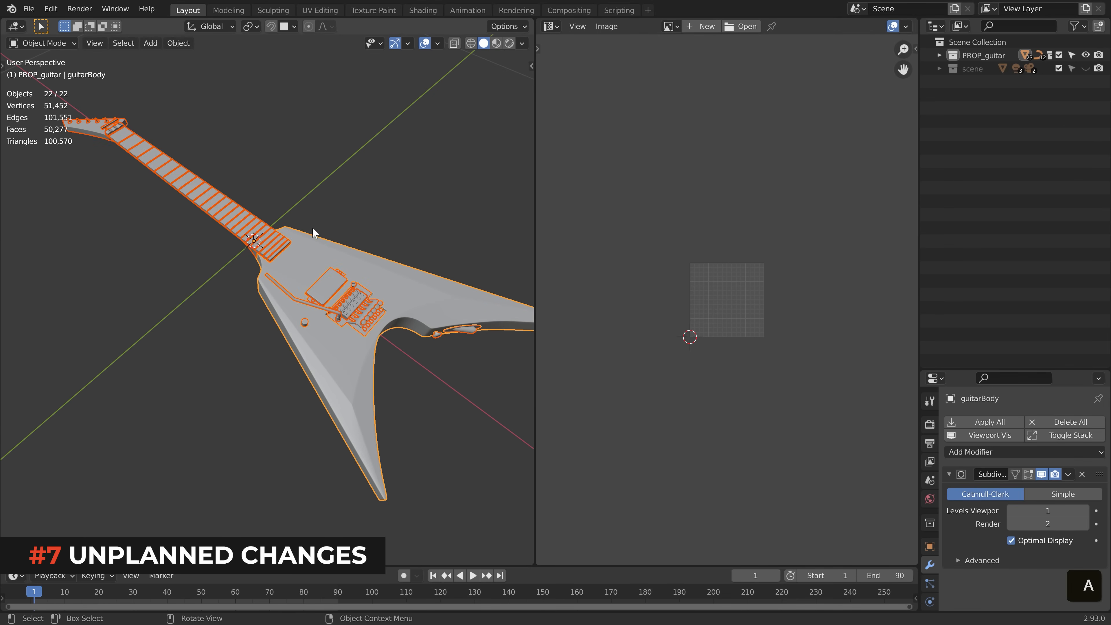
Open all guitar parts in Edit Mode and examine the guitar body's UV islands around the changed area.
{"action": "key", "text": "Tab"}
{"action": "key", "text": "a"}
{"action": "scroll", "coordinate": [726, 306], "scroll_direction": "down", "scroll_amount": 5}
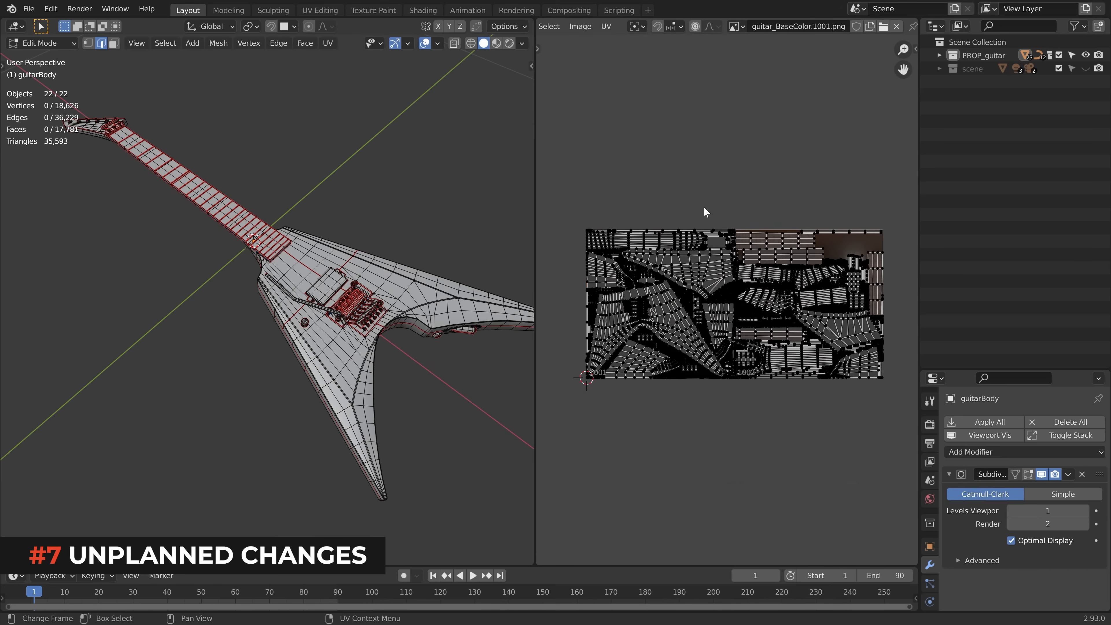
{"action": "scroll", "coordinate": [734, 343], "scroll_direction": "up", "scroll_amount": 6}
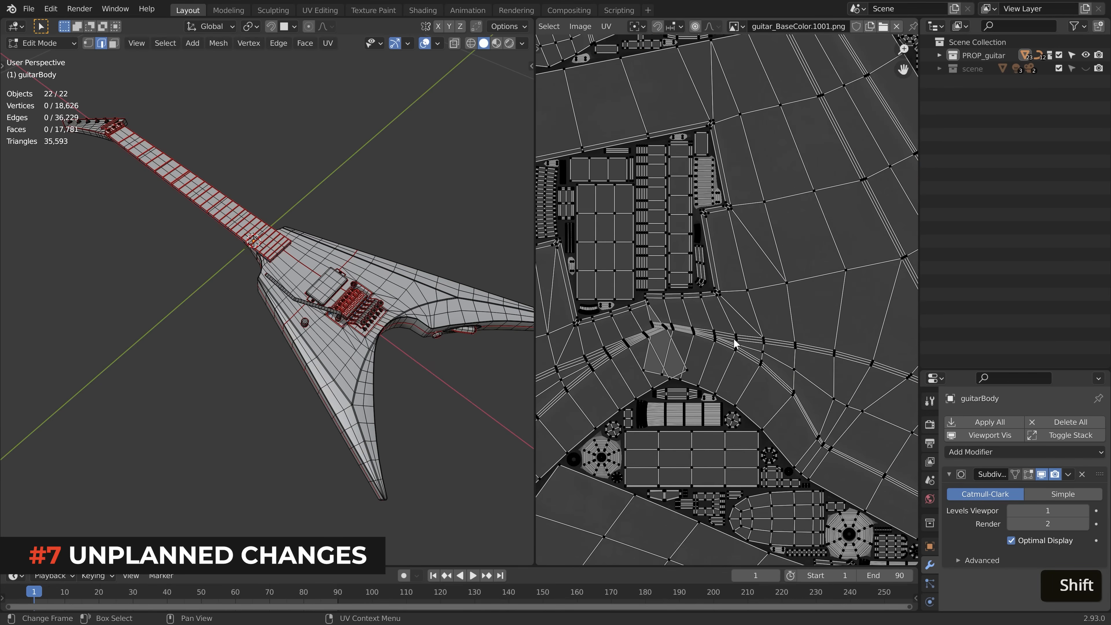
{"action": "scroll", "coordinate": [735, 343], "scroll_direction": "up", "scroll_amount": 3}
Isolate the guitar body in Local View and select all its geometry in Edit Mode.
{"action": "key", "text": "Tab"}
{"action": "key", "text": "KP_Divide"}
{"action": "key", "text": "Tab"}
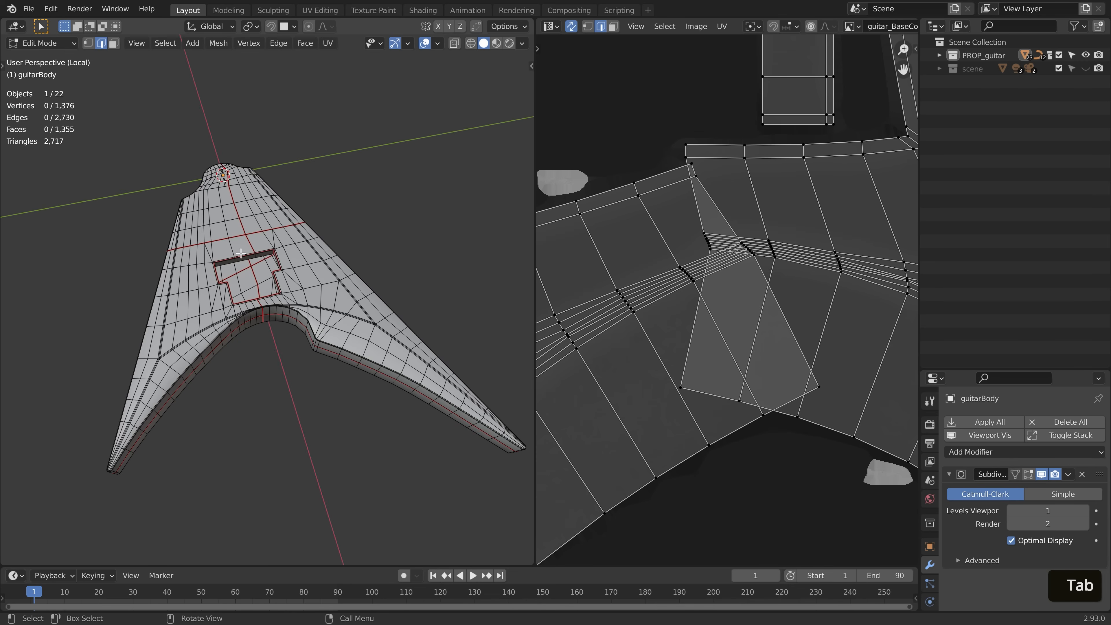
{"action": "key", "text": "KP_Decimal"}
{"action": "scroll", "coordinate": [318, 286], "scroll_direction": "down", "scroll_amount": 3}
{"action": "key", "text": "shift+c"}
{"action": "key", "text": "a"}
{"action": "scroll", "coordinate": [812, 276], "scroll_direction": "down", "scroll_amount": 10}
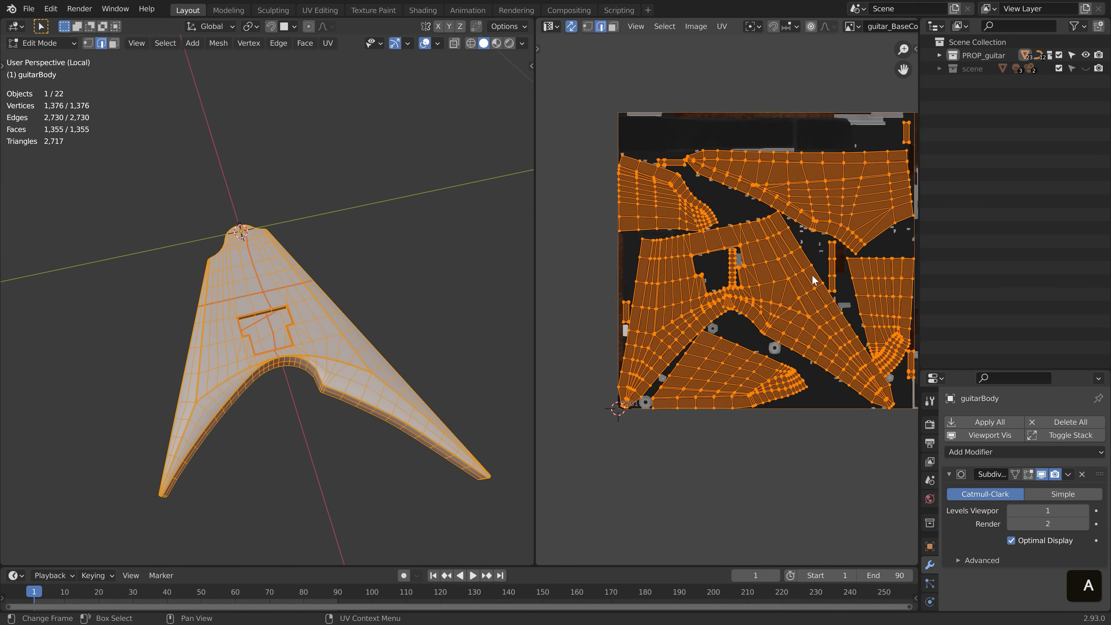
Unwrap the guitar body again, and bring the whole guitar back into Edit Mode with everything selected.
{"action": "key", "text": "u"}
{"action": "key", "text": "Tab"}
{"action": "key", "text": "KP_Divide"}
{"action": "key", "text": "Tab"}
{"action": "key", "text": "a"}
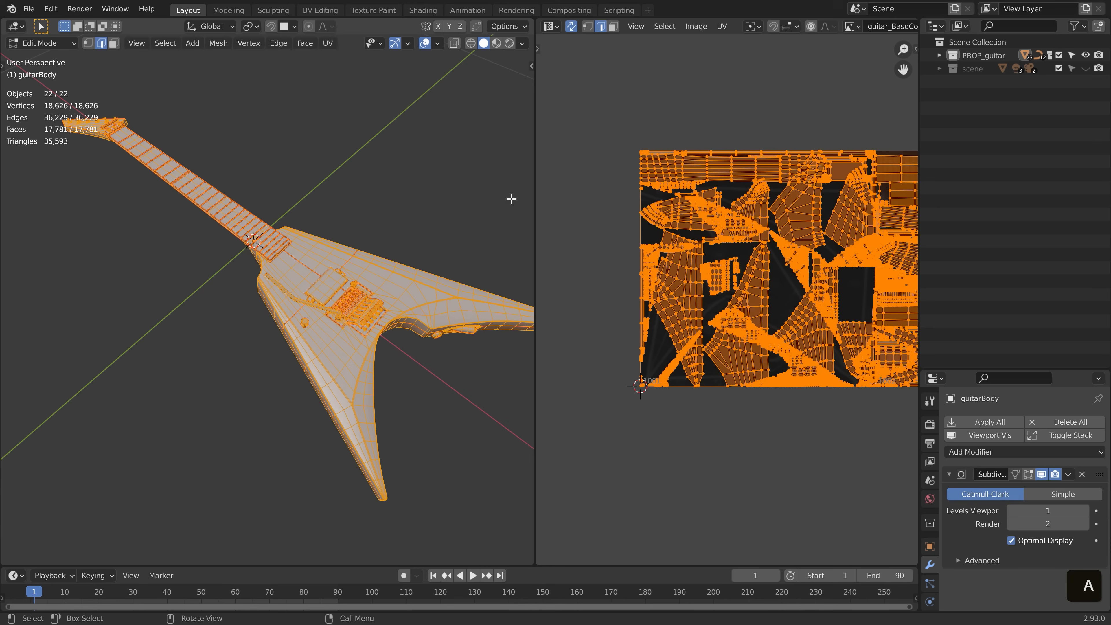
Pack all the guitar's UV islands across three UDIM tiles, and return to Object Mode.
{"action": "key", "text": "u"}
{"action": "left_click", "coordinate": [719, 241]}
{"action": "key", "text": "n"}
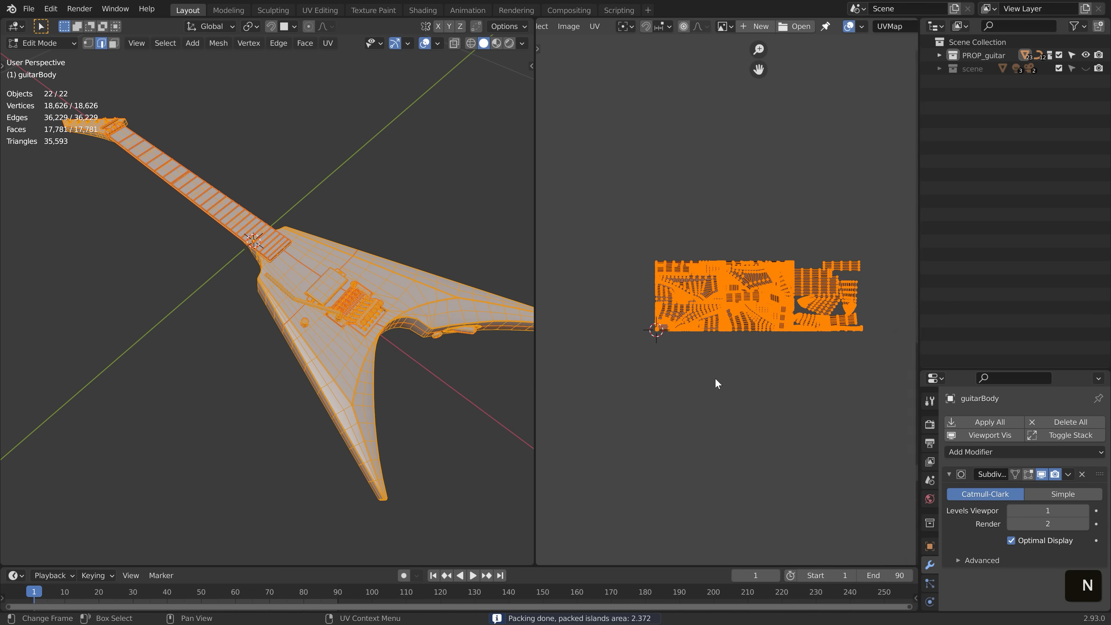
{"action": "middle_click_drag", "start_coordinate": [793, 317], "coordinate": [734, 325], "text": "shift"}
{"action": "scroll", "coordinate": [734, 323], "scroll_direction": "up", "scroll_amount": 4}
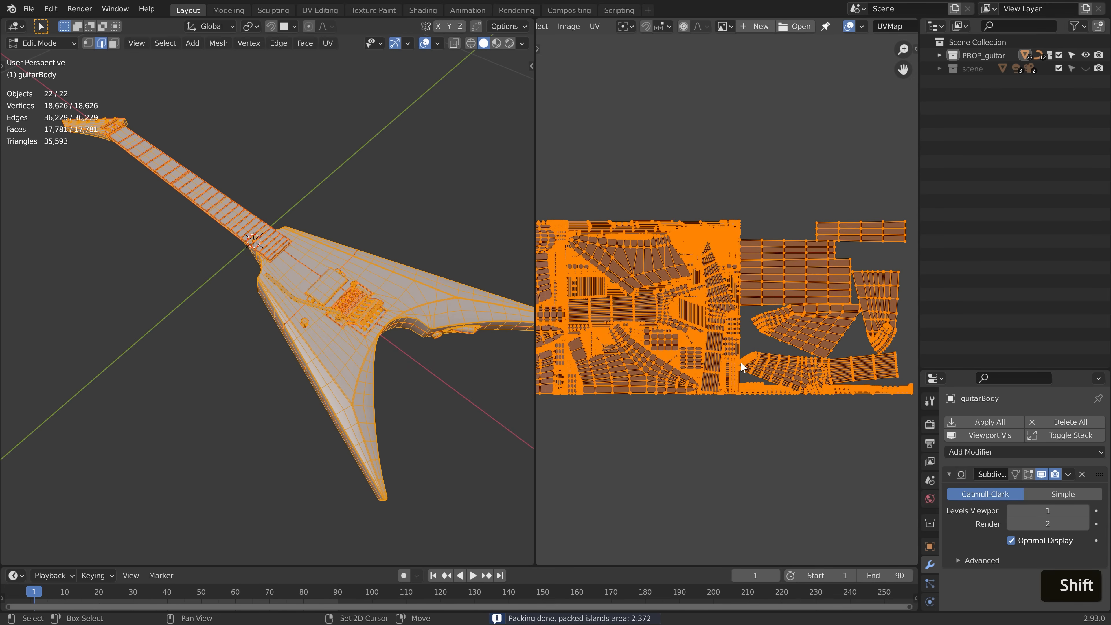
{"action": "scroll", "coordinate": [787, 348], "scroll_direction": "down", "scroll_amount": 3}
{"action": "key", "text": "Tab"}
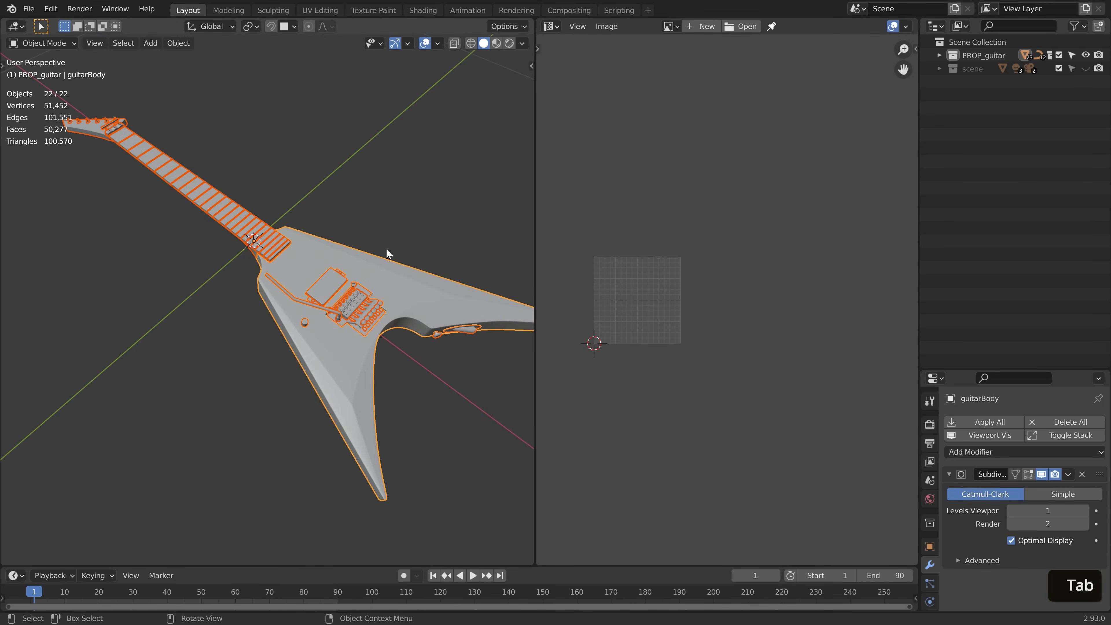
Save the scene and export only the selected guitar objects to the lookdev guitar folder as guitar_v002.abc, with frame range 1 to 1.
{"action": "key", "text": "ctrl+s"}
{"action": "left_click", "coordinate": [488, 317]}
{"action": "double_click", "coordinate": [661, 98]}
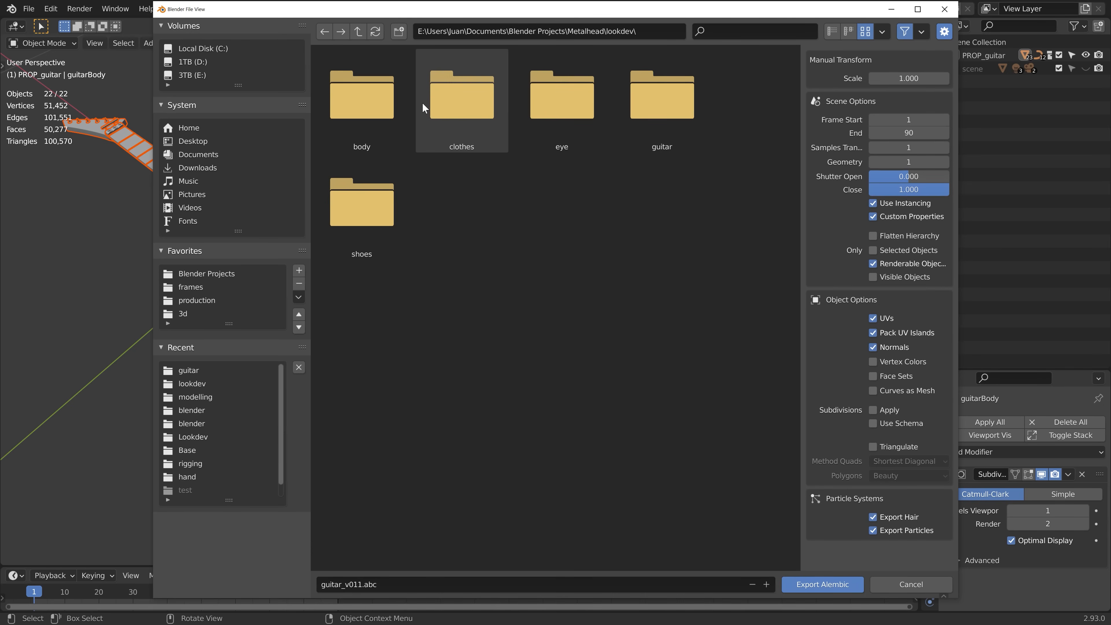
{"action": "double_click", "coordinate": [671, 91]}
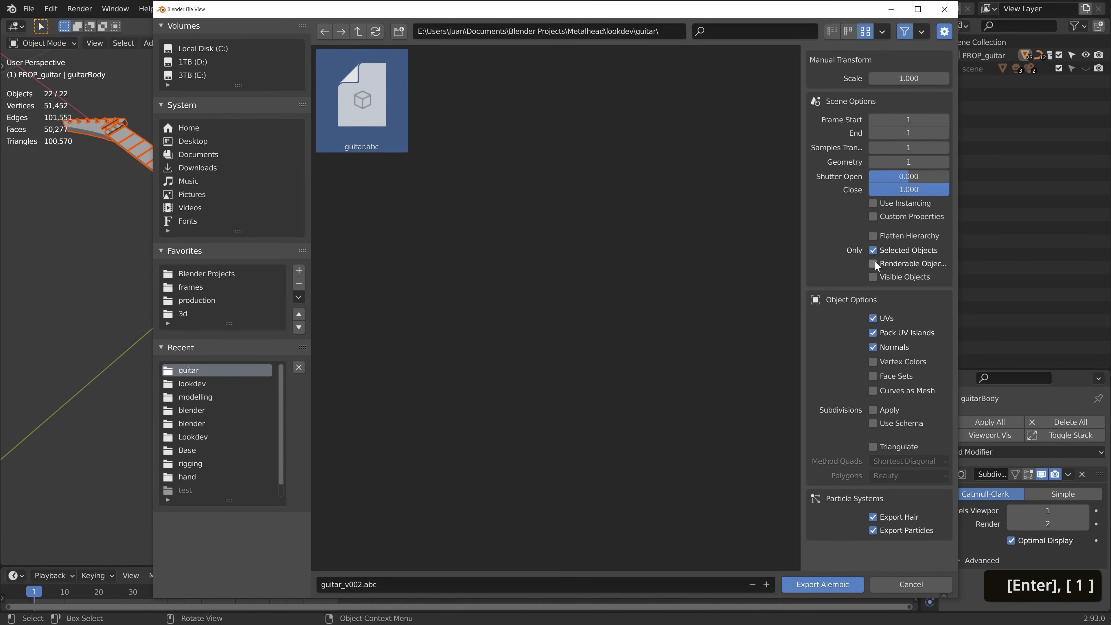
{"action": "left_click", "coordinate": [822, 584]}
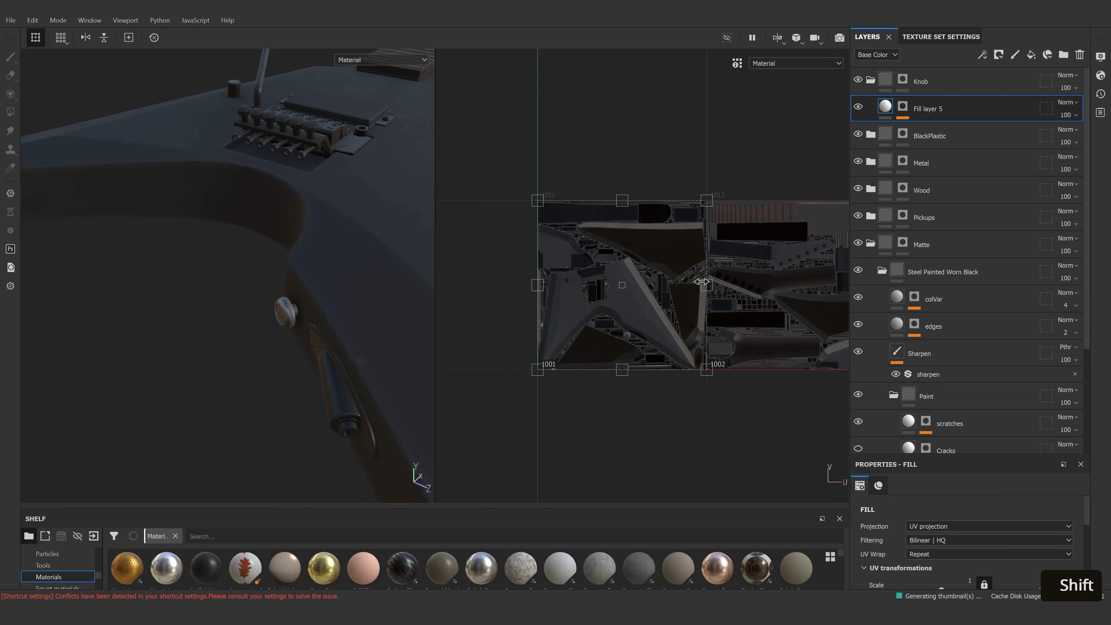
Switch to Substance Painter and replace the guitar project's mesh with guitar_v002.abc, preserving stroke positions on the mesh.
{"action": "scroll", "coordinate": [702, 282], "scroll_direction": "down", "scroll_amount": 2}
{"action": "middle_click_drag", "start_coordinate": [702, 282], "coordinate": [625, 277], "text": "alt"}
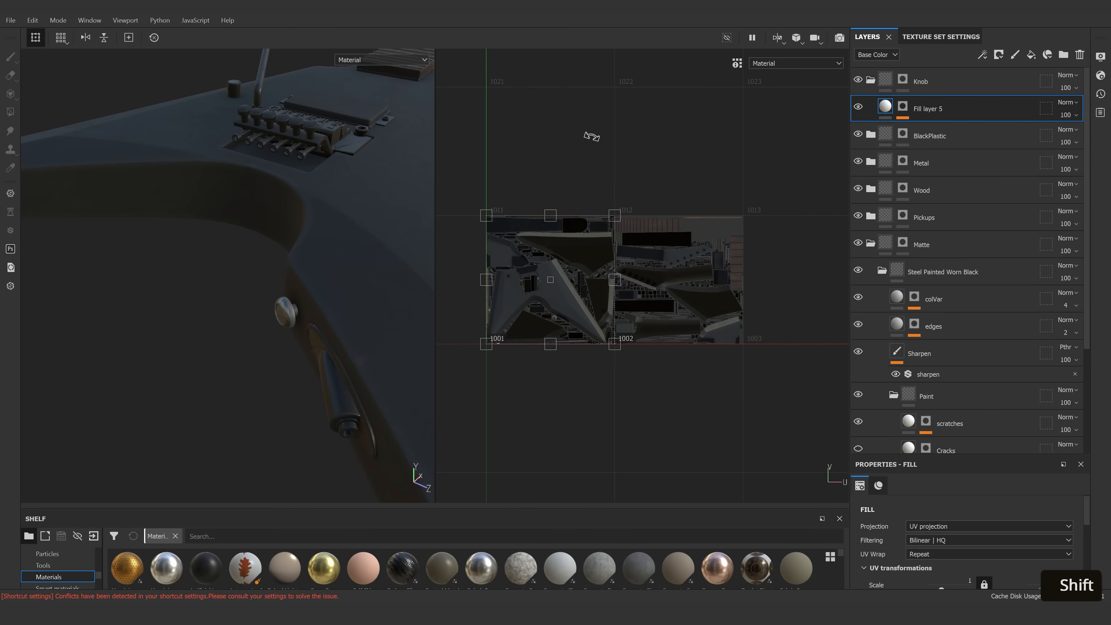
{"action": "scroll", "coordinate": [267, 135], "scroll_direction": "down", "scroll_amount": 5}
{"action": "left_click_drag", "start_coordinate": [266, 135], "coordinate": [347, 269], "text": "alt"}
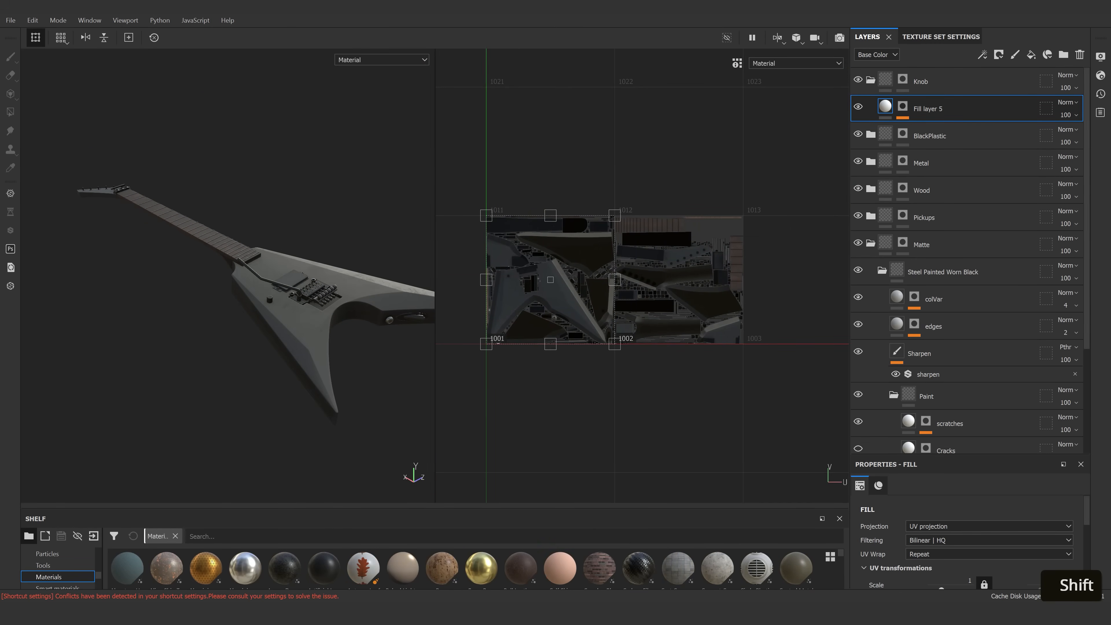
{"action": "key", "text": "ctrl+alt+shift+p"}
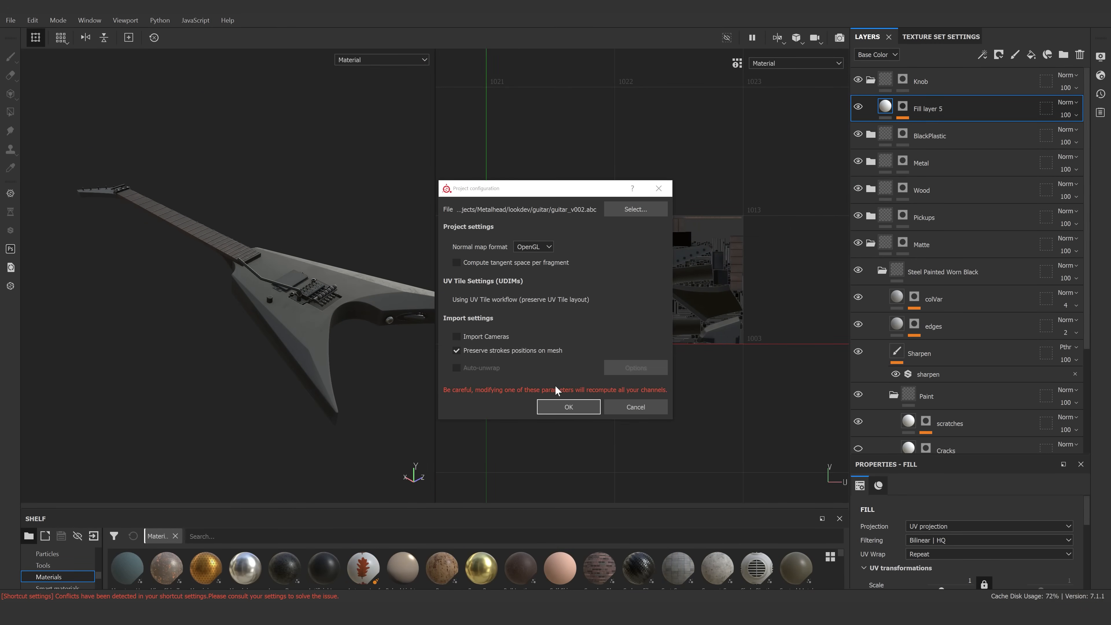
{"action": "left_click", "coordinate": [567, 406]}
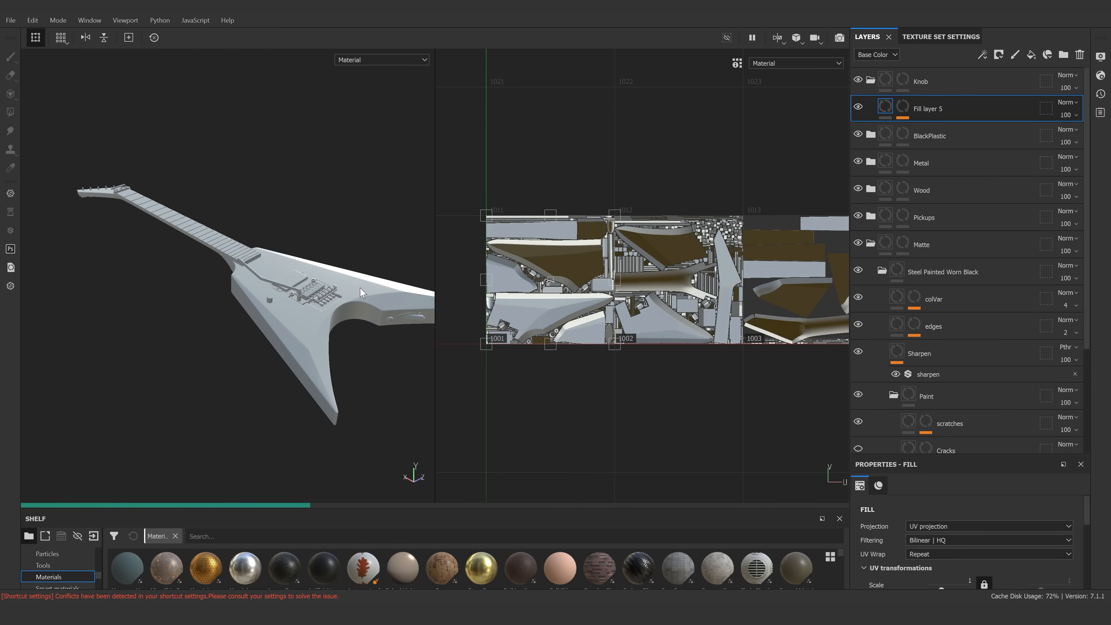
Bake the mesh maps, including position and thickness, for the updated guitar's DefaultMaterial texture set on tiles 1001 to 1003.
{"action": "left_click_drag", "start_coordinate": [334, 267], "coordinate": [309, 310], "text": "alt"}
{"action": "scroll", "coordinate": [310, 311], "scroll_direction": "up", "scroll_amount": 4}
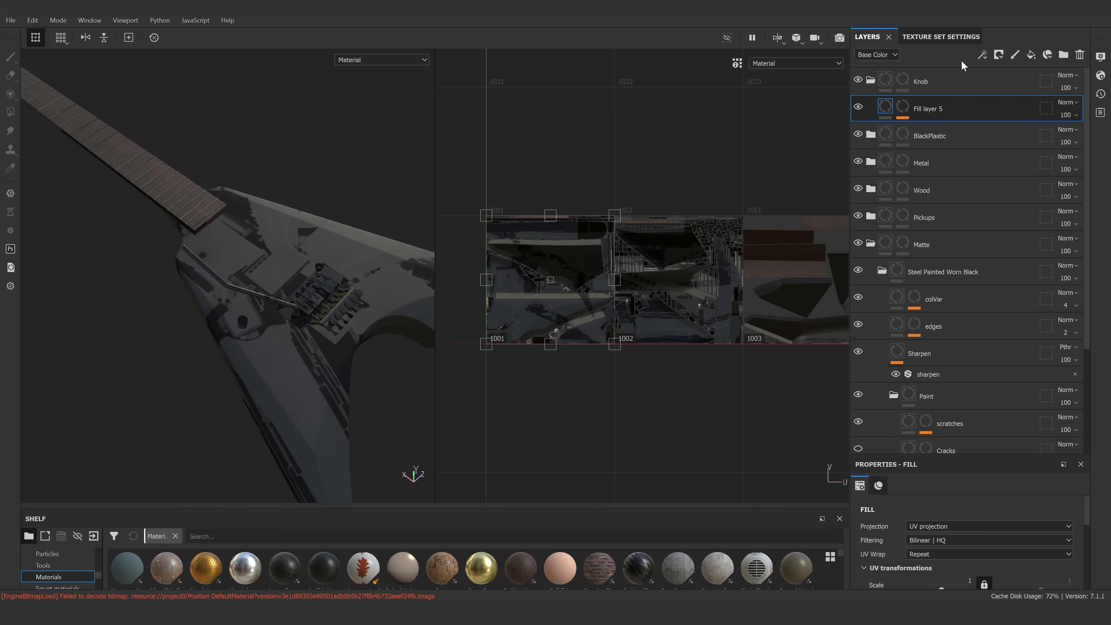
{"action": "left_click", "coordinate": [940, 37]}
{"action": "left_click", "coordinate": [1049, 398]}
{"action": "left_click", "coordinate": [632, 482]}
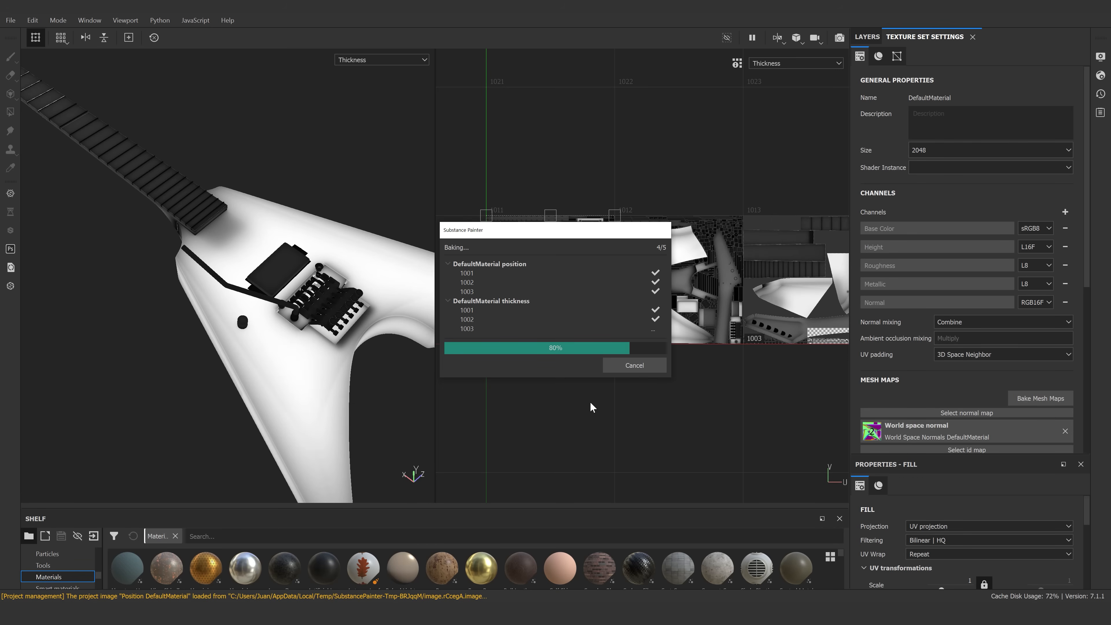
{"action": "left_click", "coordinate": [615, 365]}
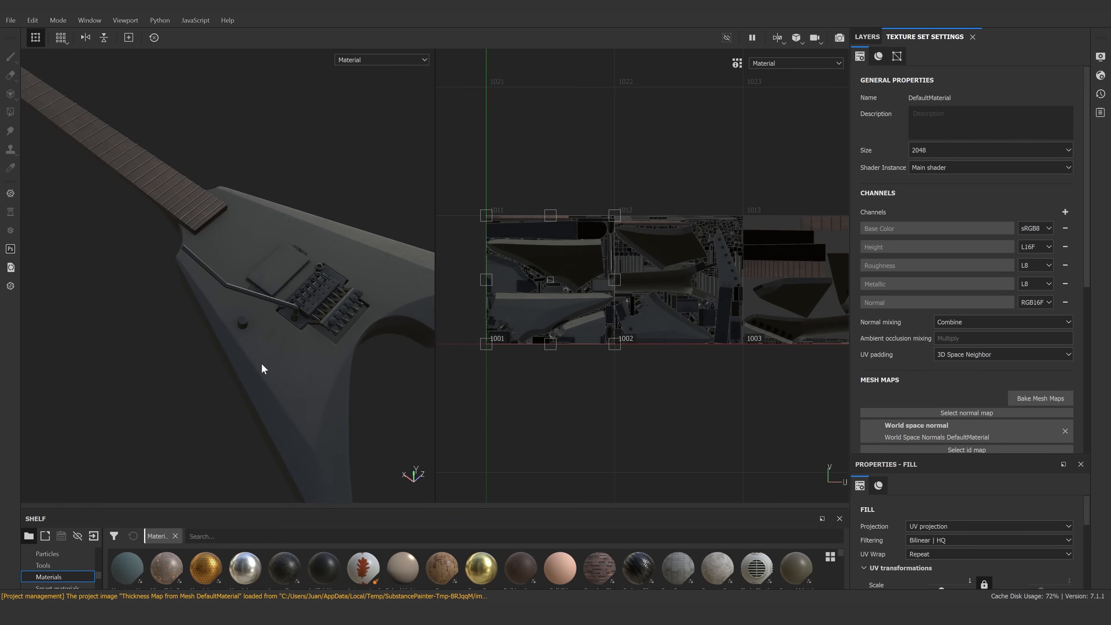
Examine the textured guitar and its material layout across UDIM tiles 1001 to 1003.
{"action": "left_click_drag", "start_coordinate": [261, 363], "coordinate": [205, 325], "text": "alt"}
{"action": "scroll", "coordinate": [682, 280], "scroll_direction": "down", "scroll_amount": 2}
{"action": "middle_click_drag", "start_coordinate": [713, 258], "coordinate": [621, 271], "text": "alt"}
{"action": "middle_click_drag", "start_coordinate": [524, 289], "coordinate": [607, 290], "text": "alt"}
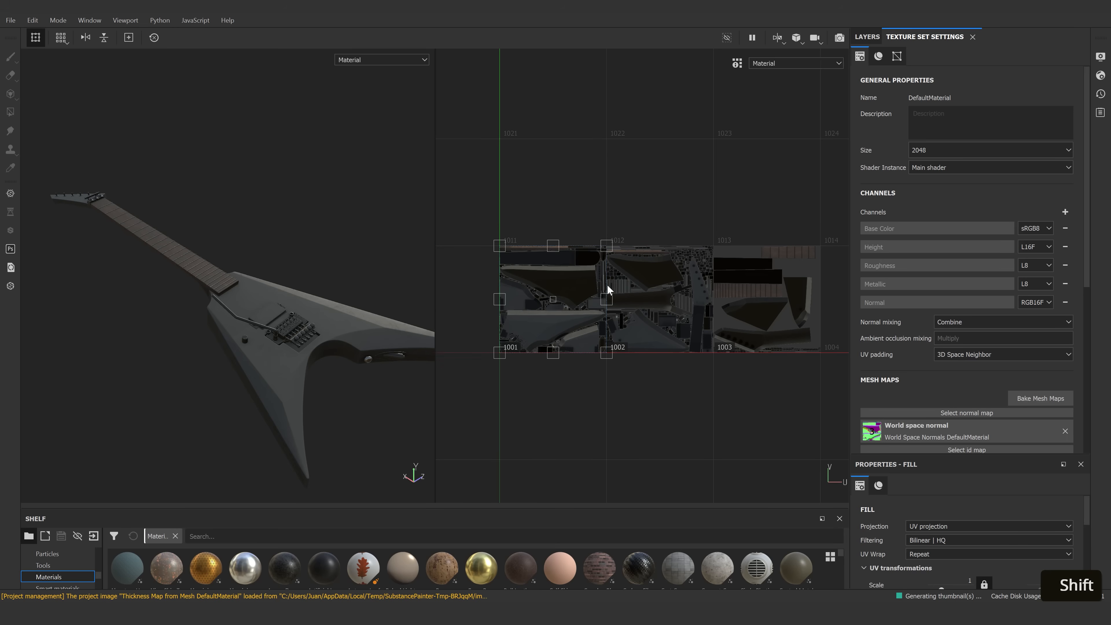
Open the texture export settings for DefaultMaterial, keep the size at 4096x4096, and review the output templates and list of exports.
{"action": "left_click_drag", "start_coordinate": [262, 321], "coordinate": [415, 420], "text": "alt"}
{"action": "key", "text": "ctrl+shift+e"}
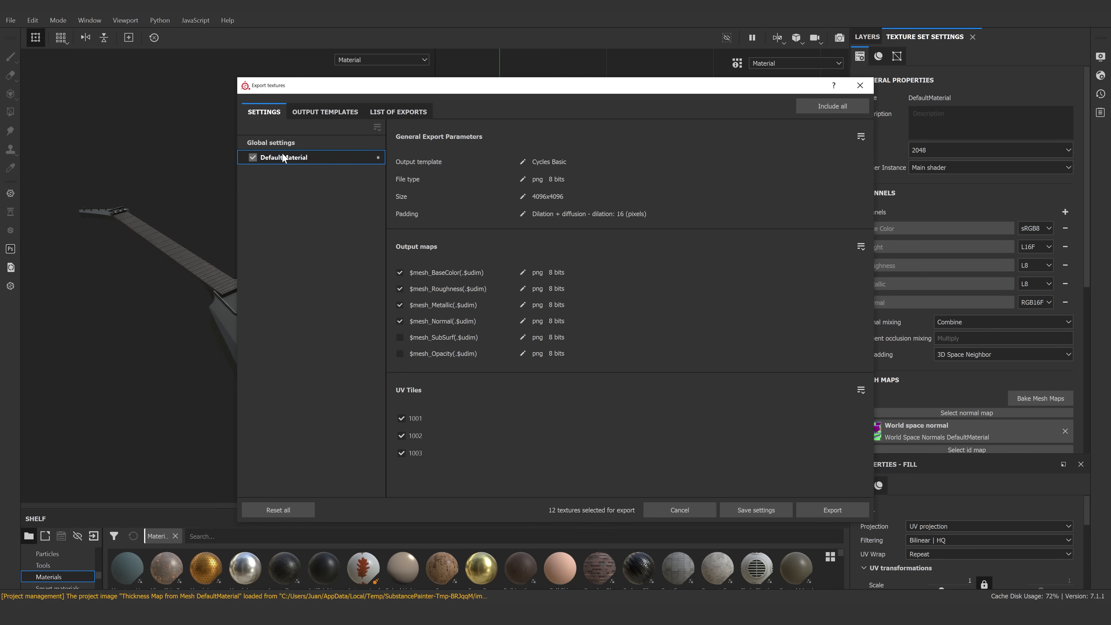
{"action": "left_click", "coordinate": [524, 196]}
{"action": "left_click", "coordinate": [547, 199]}
{"action": "left_click", "coordinate": [558, 199]}
{"action": "left_click", "coordinate": [550, 198]}
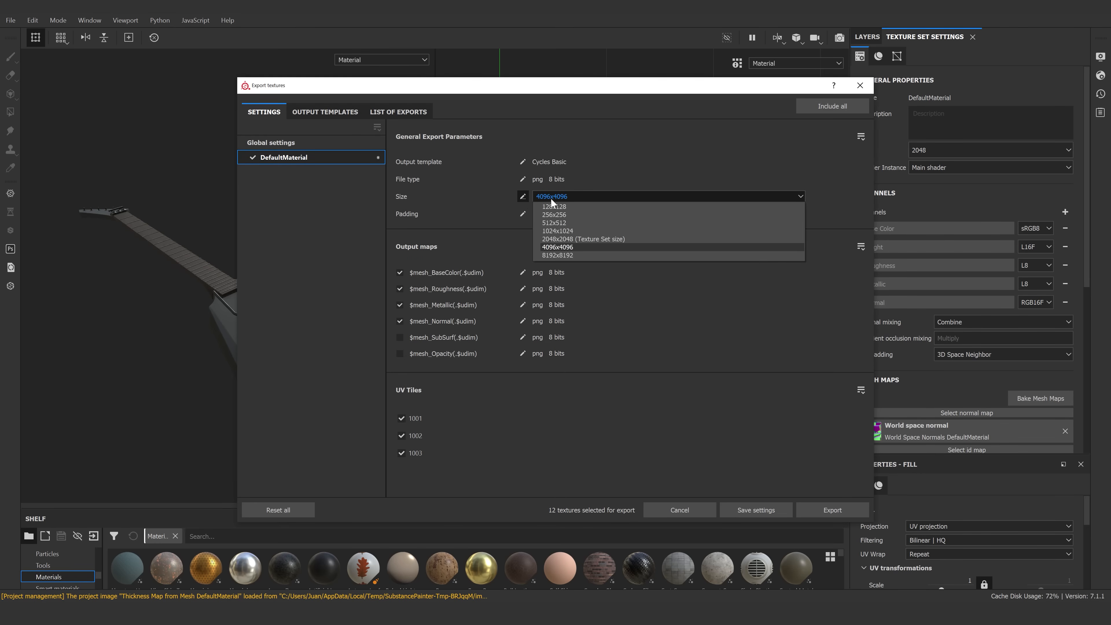
{"action": "left_click", "coordinate": [550, 198]}
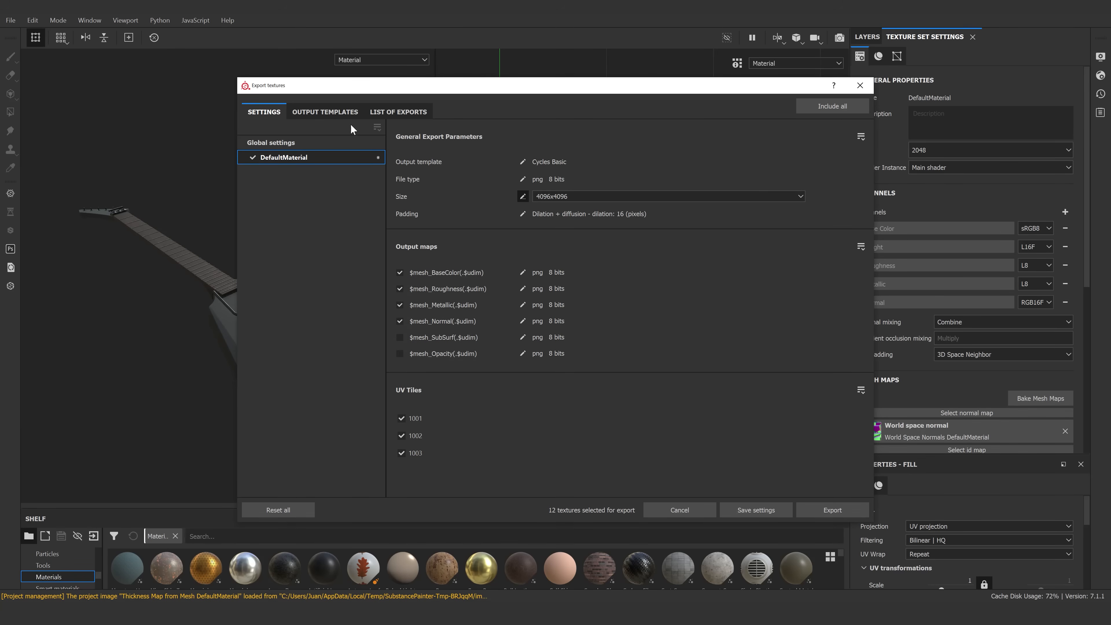
{"action": "left_click", "coordinate": [343, 112]}
{"action": "left_click", "coordinate": [374, 113]}
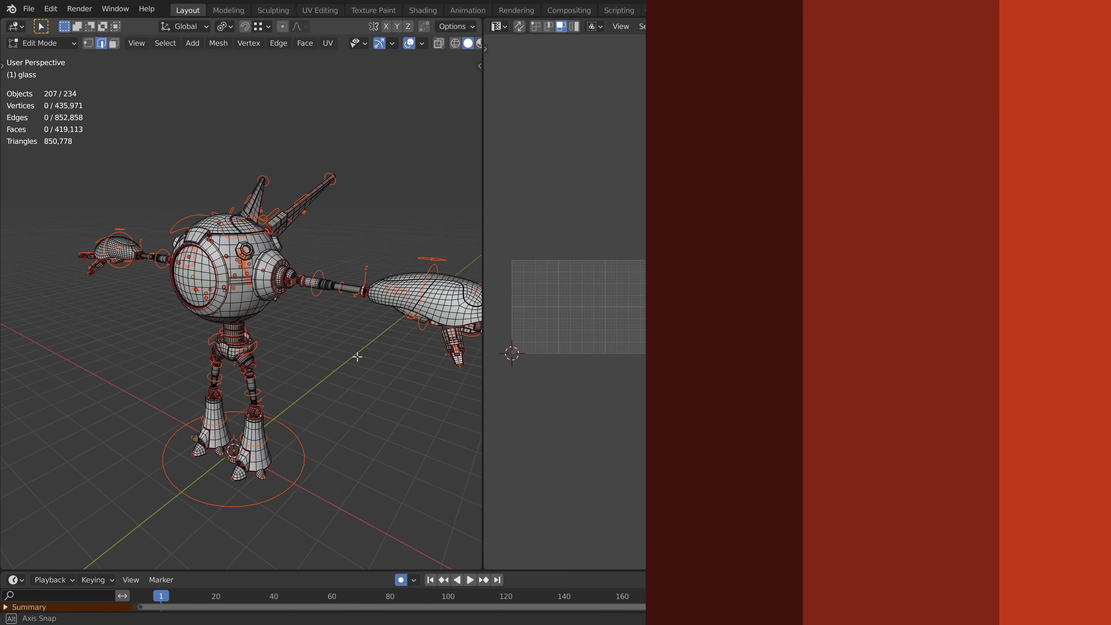
Switch to the robot scene in Blender, select all of its geometry and examine the UV layout across the UDIM tiles.
{"action": "key", "text": "a"}
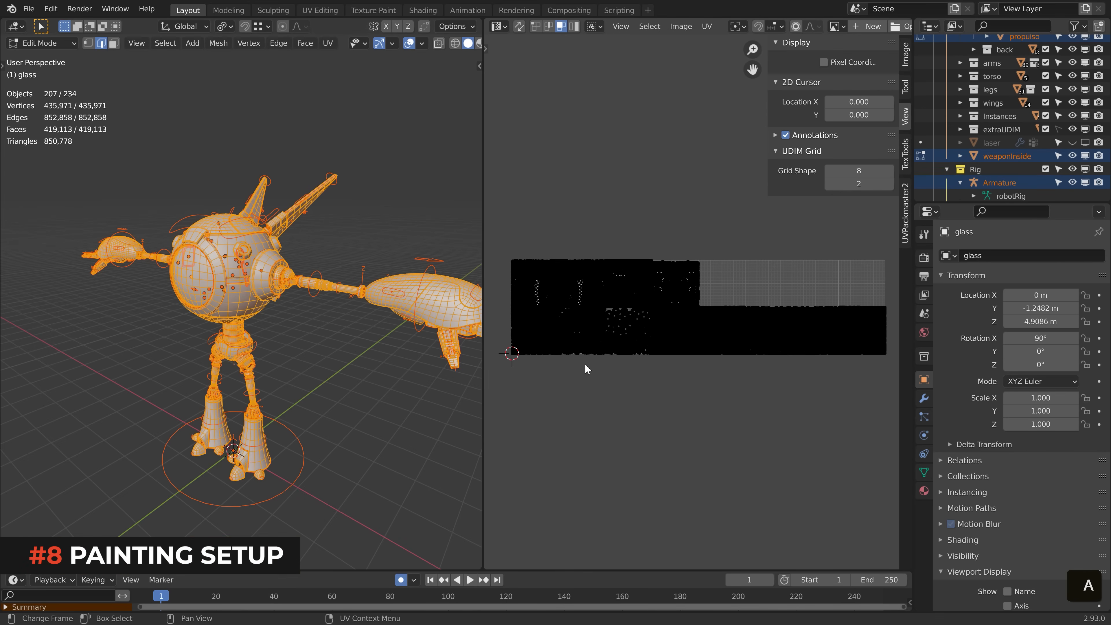
{"action": "left_click_drag", "start_coordinate": [483, 368], "coordinate": [421, 368]}
{"action": "scroll", "coordinate": [528, 368], "scroll_direction": "up", "scroll_amount": 5}
{"action": "mouse_move", "coordinate": [590, 367]}
{"action": "middle_mouse_down", "text": "shift"}
{"action": "mouse_move", "coordinate": [609, 366]}
{"action": "mouse_move", "coordinate": [459, 364]}
{"action": "mouse_move", "coordinate": [756, 355]}
{"action": "mouse_move", "coordinate": [422, 356]}
{"action": "mouse_move", "coordinate": [770, 334]}
{"action": "middle_mouse_up", "text": "shift"}
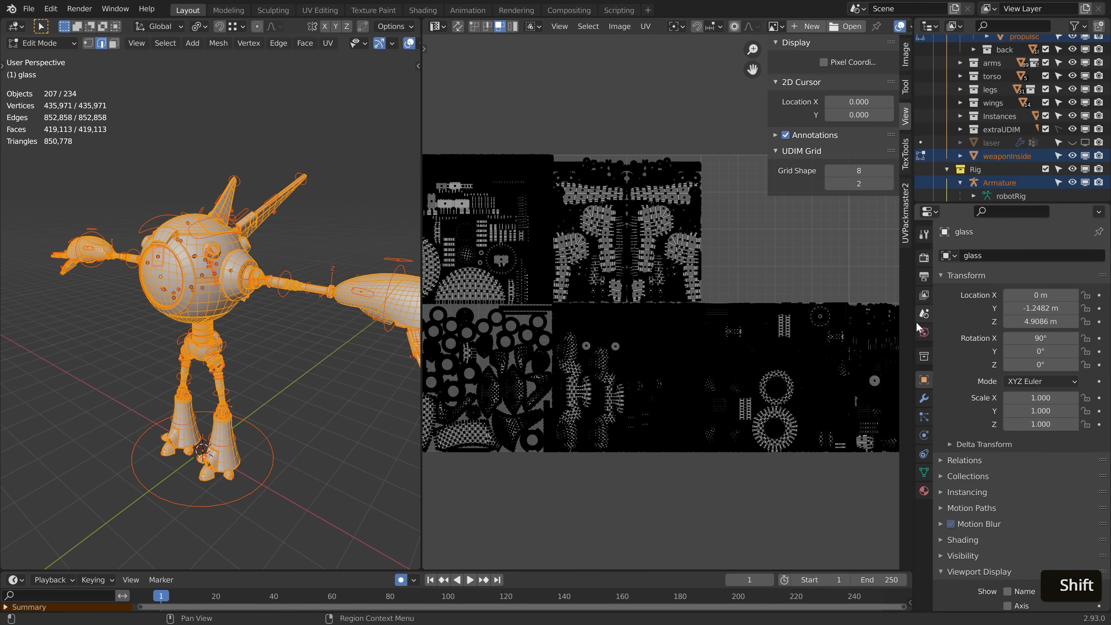
{"action": "scroll", "coordinate": [905, 323], "scroll_direction": "down", "scroll_amount": 1}
{"action": "scroll", "coordinate": [686, 315], "scroll_direction": "down", "scroll_amount": 3}
{"action": "middle_click_drag", "start_coordinate": [635, 318], "coordinate": [695, 331], "text": "shift"}
{"action": "scroll", "coordinate": [696, 331], "scroll_direction": "down", "scroll_amount": 1}
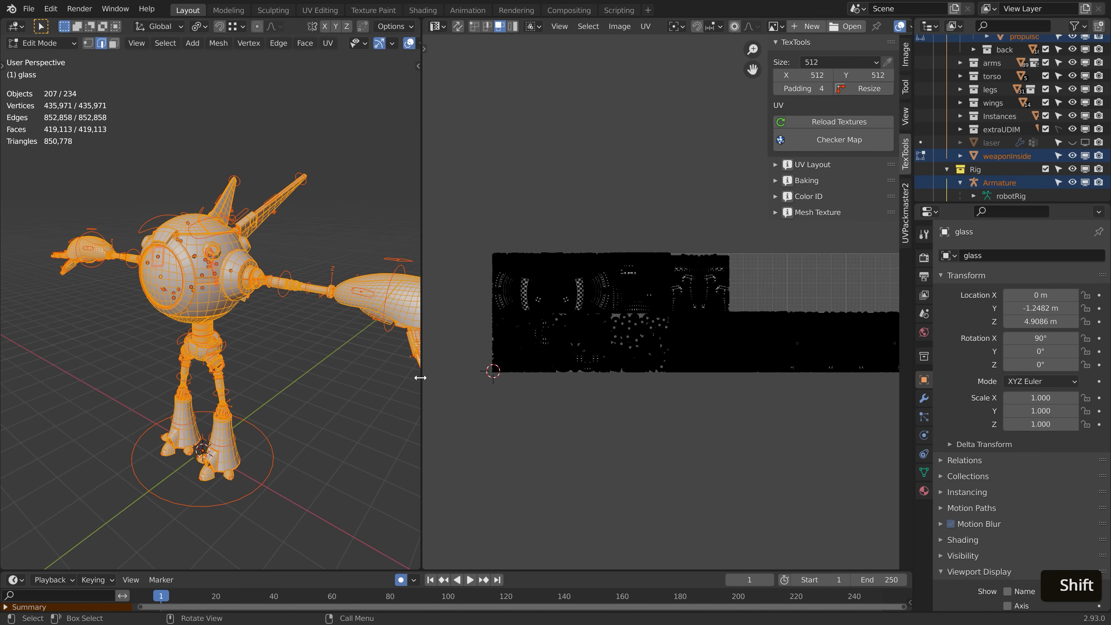
Enlarge the 3D view to show the whole robot and look through the scene's render properties.
{"action": "left_click_drag", "start_coordinate": [419, 378], "coordinate": [682, 382]}
{"action": "middle_click_drag", "start_coordinate": [519, 399], "coordinate": [528, 357]}
{"action": "scroll", "coordinate": [528, 357], "scroll_direction": "down", "scroll_amount": 1}
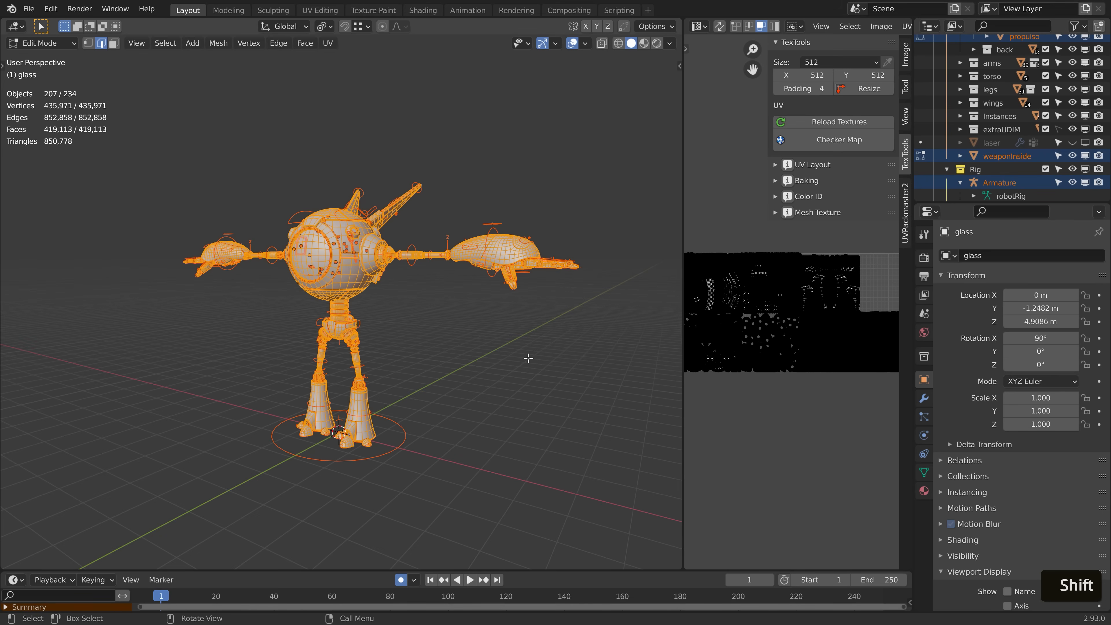
{"action": "left_click", "coordinate": [923, 258]}
{"action": "left_click", "coordinate": [942, 452]}
{"action": "scroll", "coordinate": [944, 454], "scroll_direction": "down", "scroll_amount": 5}
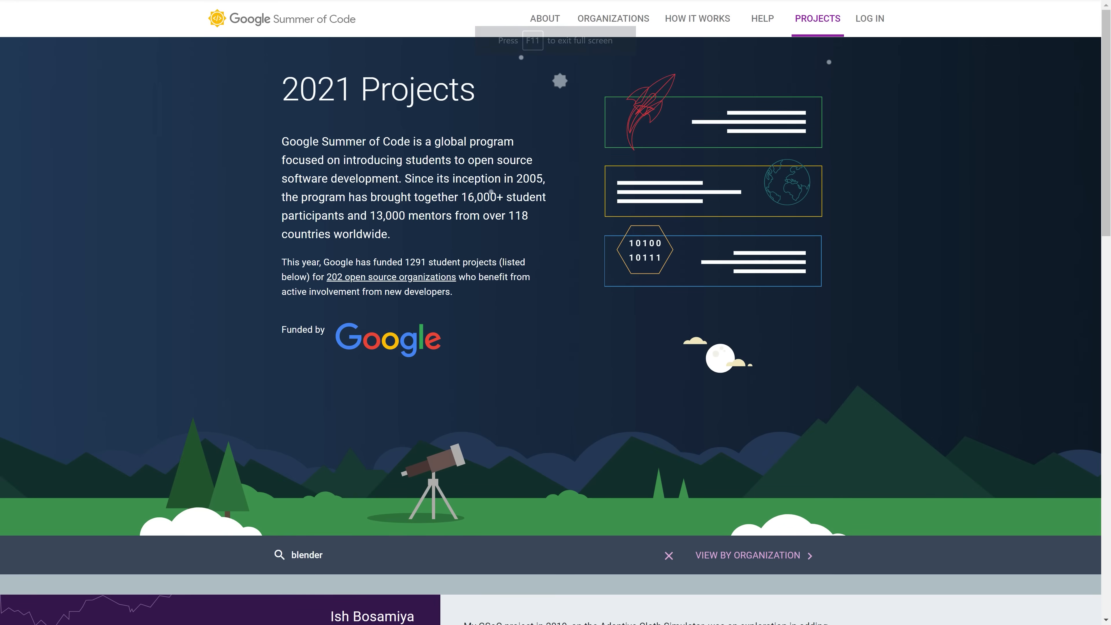
Switch to the Google Summer of Code 2021 projects page and read the Blender UV editor improvements project description.
{"action": "scroll", "coordinate": [500, 203], "scroll_direction": "down", "scroll_amount": 5}
{"action": "scroll", "coordinate": [550, 193], "scroll_direction": "down", "scroll_amount": 9}
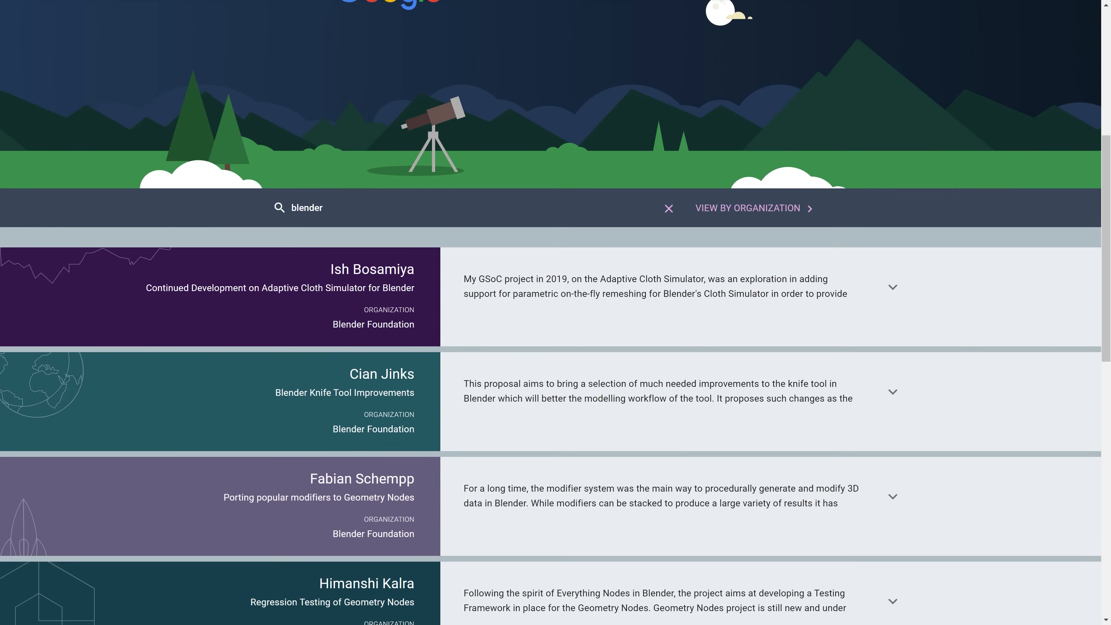
{"action": "scroll", "coordinate": [586, 204], "scroll_direction": "down", "scroll_amount": 4}
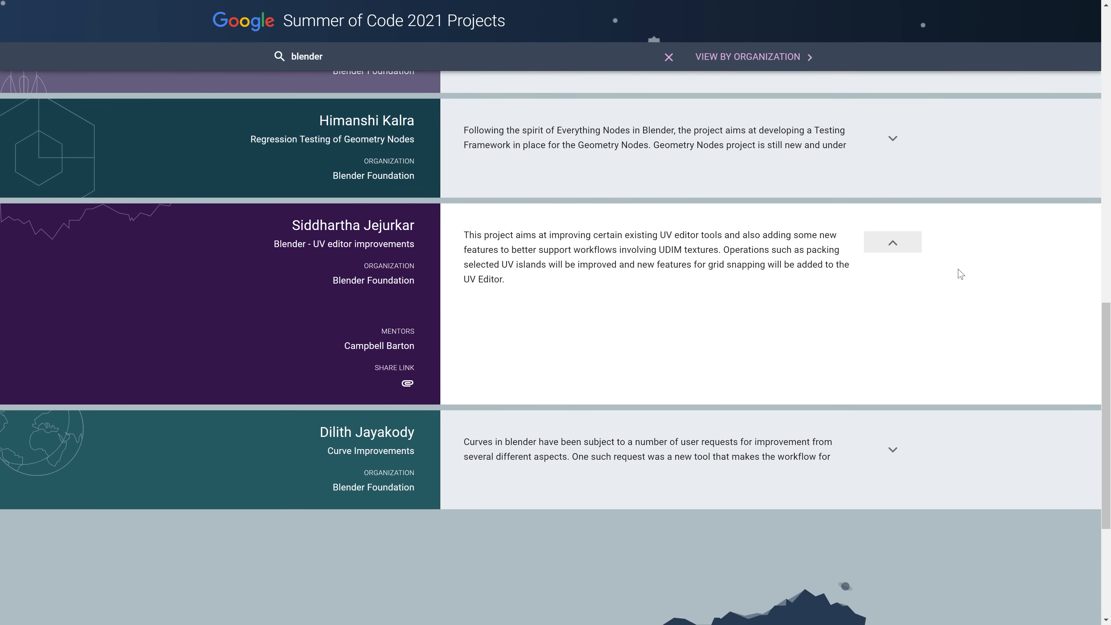
{"action": "scroll", "coordinate": [953, 280], "scroll_direction": "up", "scroll_amount": 1}
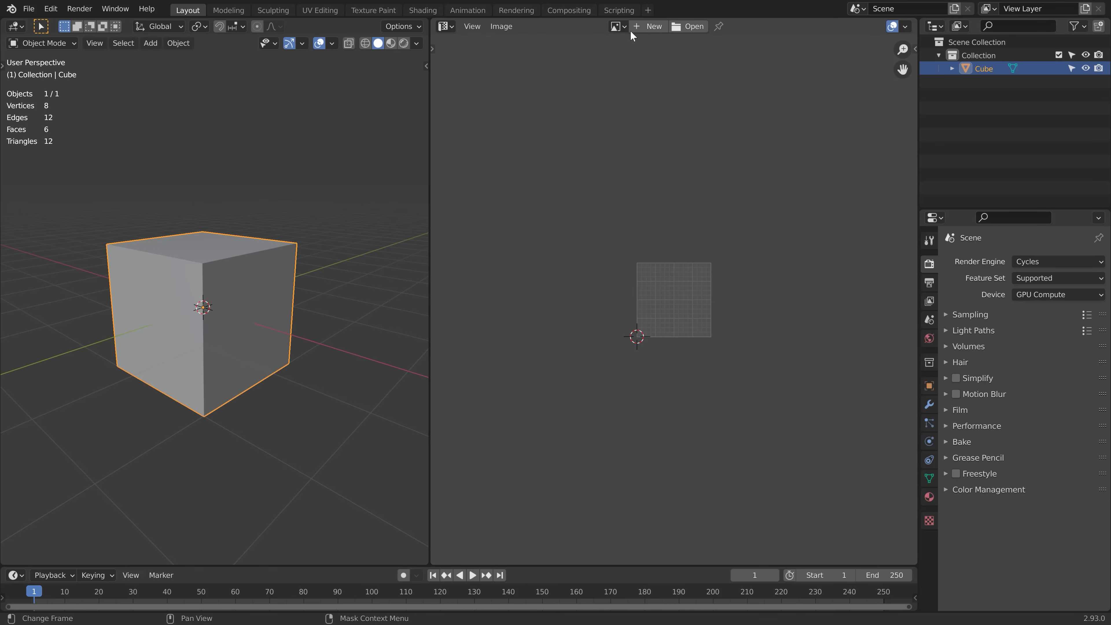
In the Blender cube scene, create a blank tiled image named epicTexture at 1024 x 1024 px with alpha.
{"action": "left_click", "coordinate": [647, 27]}
{"action": "left_click", "coordinate": [656, 54]}
{"action": "type", "text": "ep"}
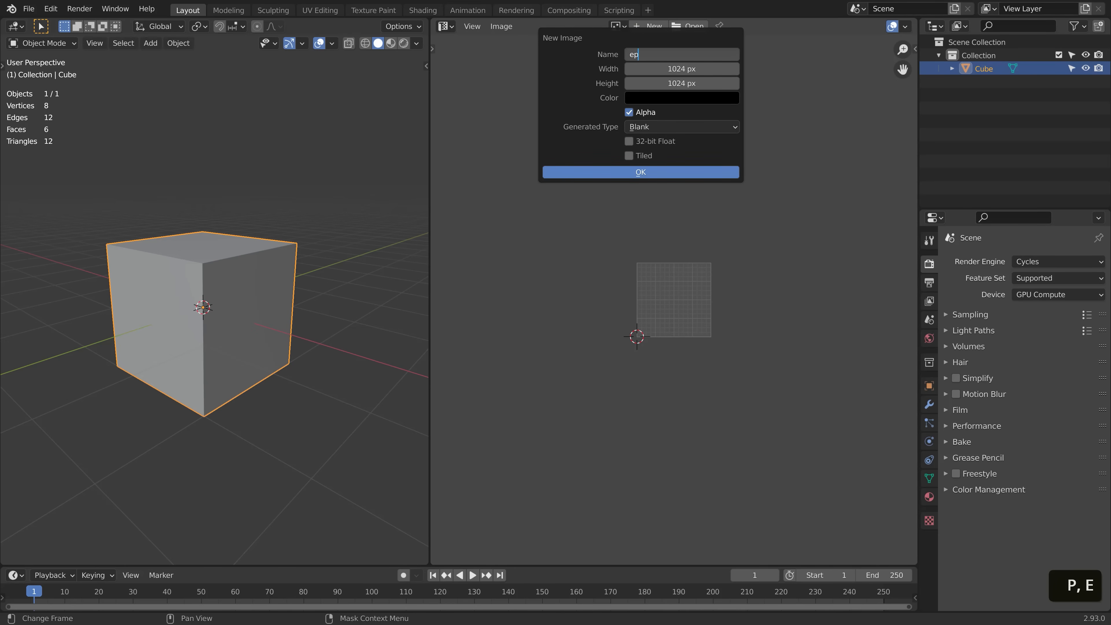
{"action": "type", "text": "icTexture"}
{"action": "key", "text": "Return"}
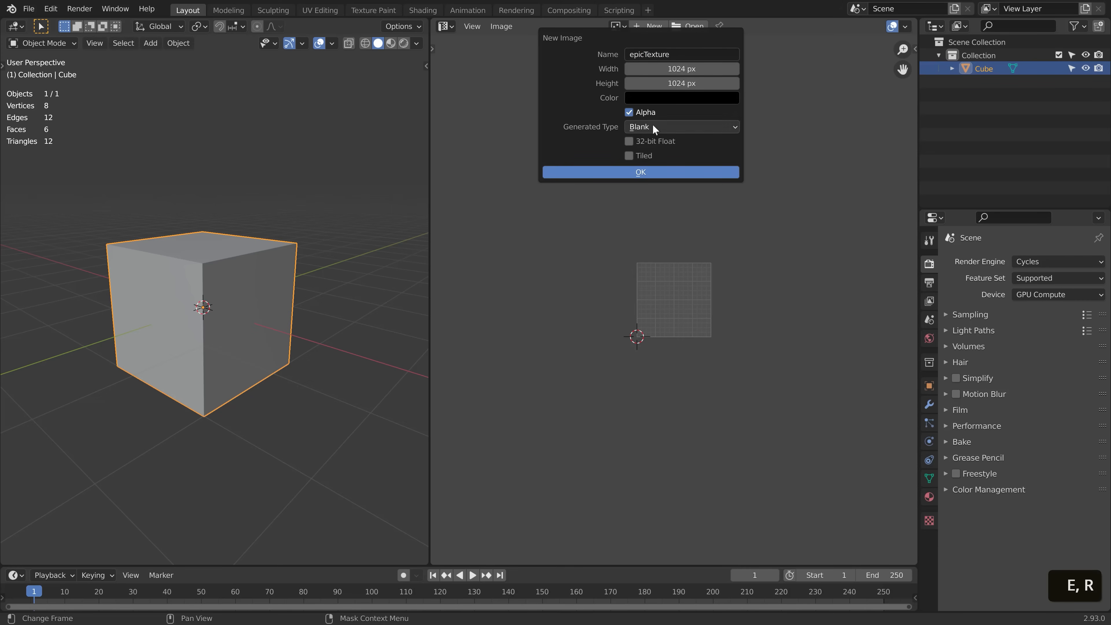
{"action": "left_click", "coordinate": [612, 173]}
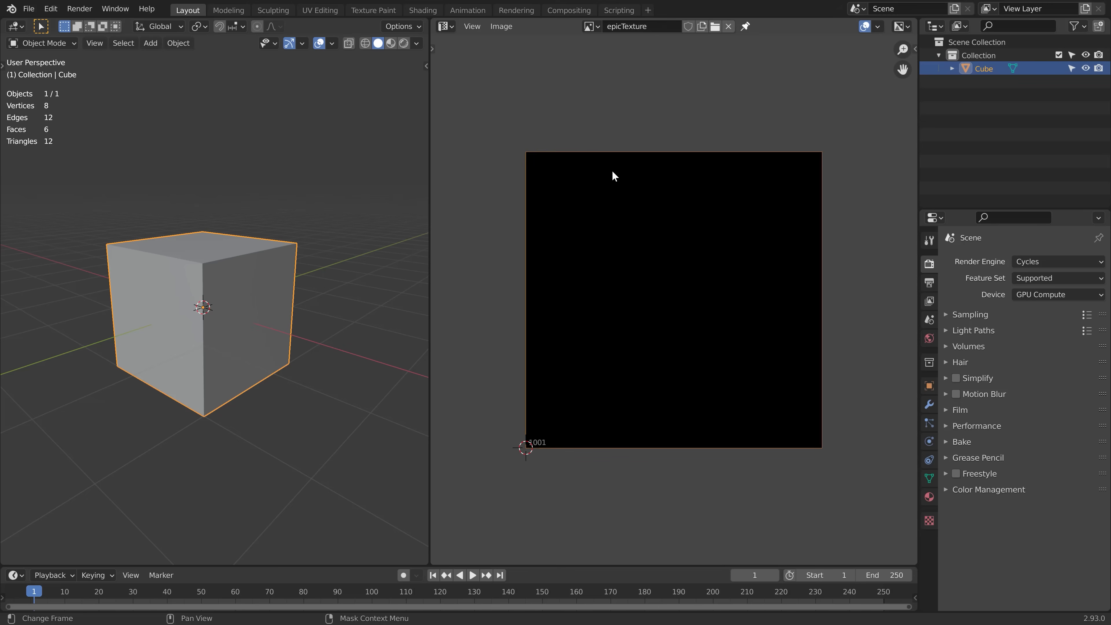
Add 19 filled UDIM tiles to epicTexture starting at number 1002, each 1024 x 1024 px.
{"action": "middle_click_drag", "start_coordinate": [562, 383], "coordinate": [617, 364], "text": "shift"}
{"action": "scroll", "coordinate": [715, 281], "scroll_direction": "down", "scroll_amount": 1}
{"action": "key", "text": "n"}
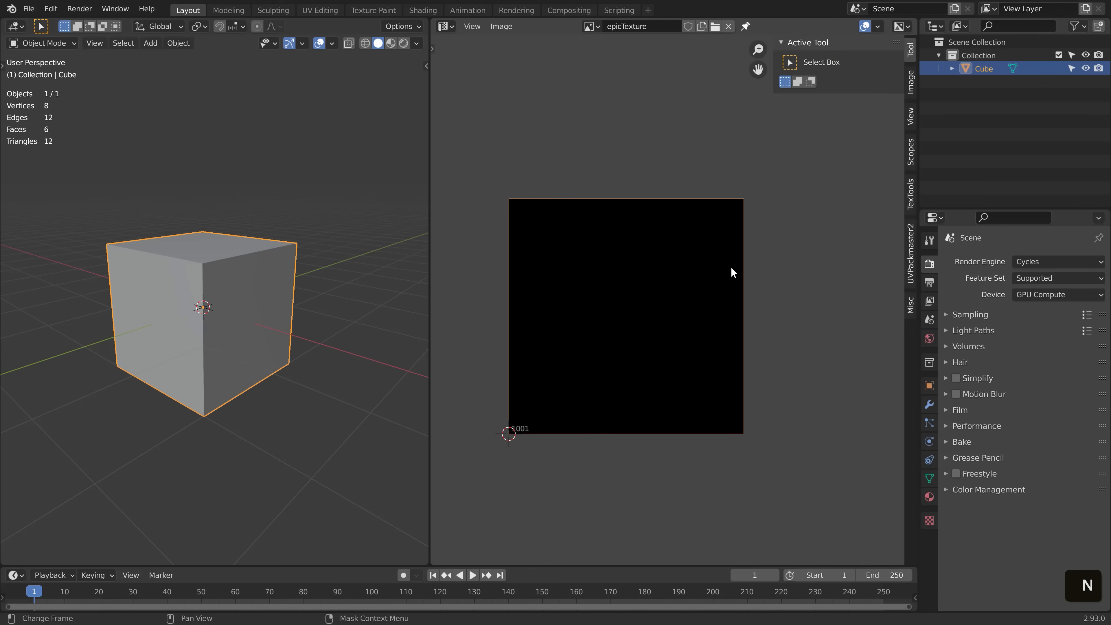
{"action": "left_click", "coordinate": [910, 83]}
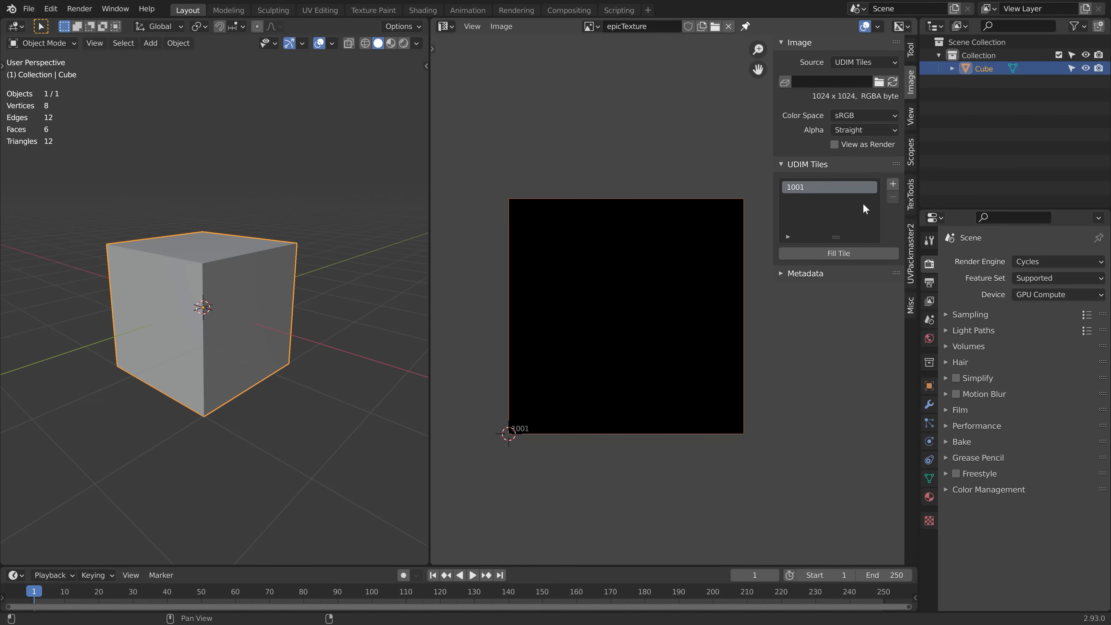
{"action": "left_click", "coordinate": [892, 185]}
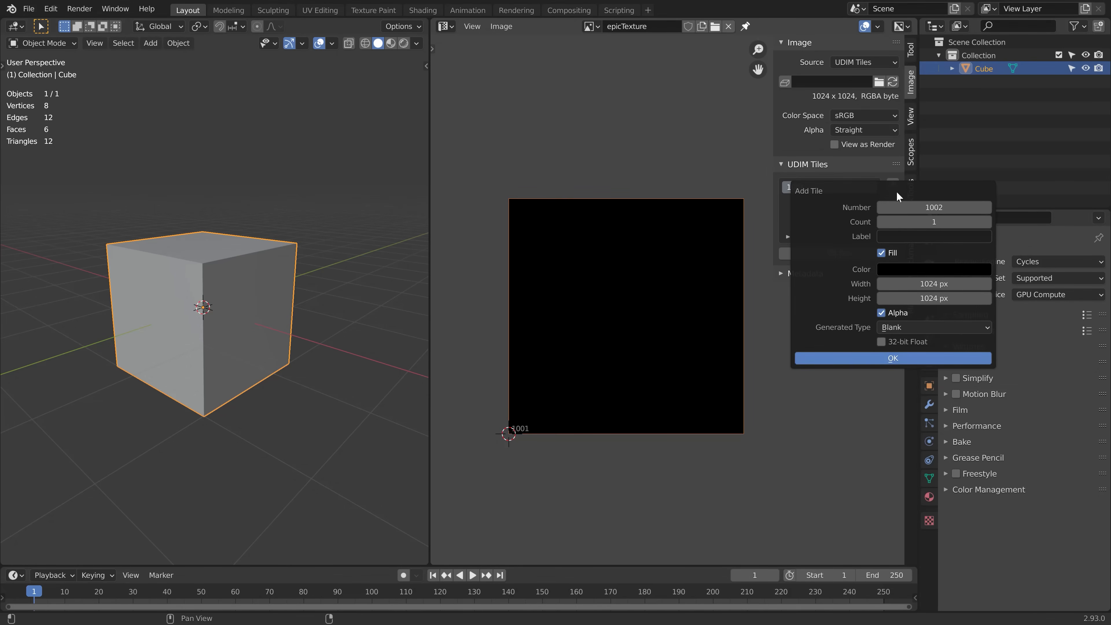
{"action": "left_click", "coordinate": [934, 222]}
{"action": "type", "text": "19"}
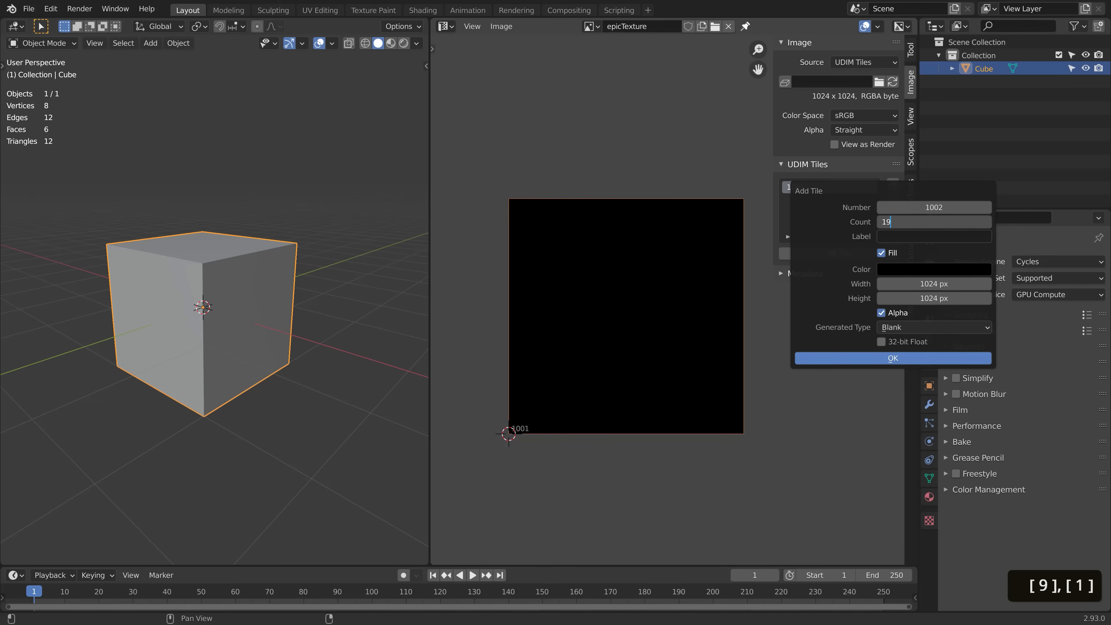
{"action": "key", "text": "Return"}
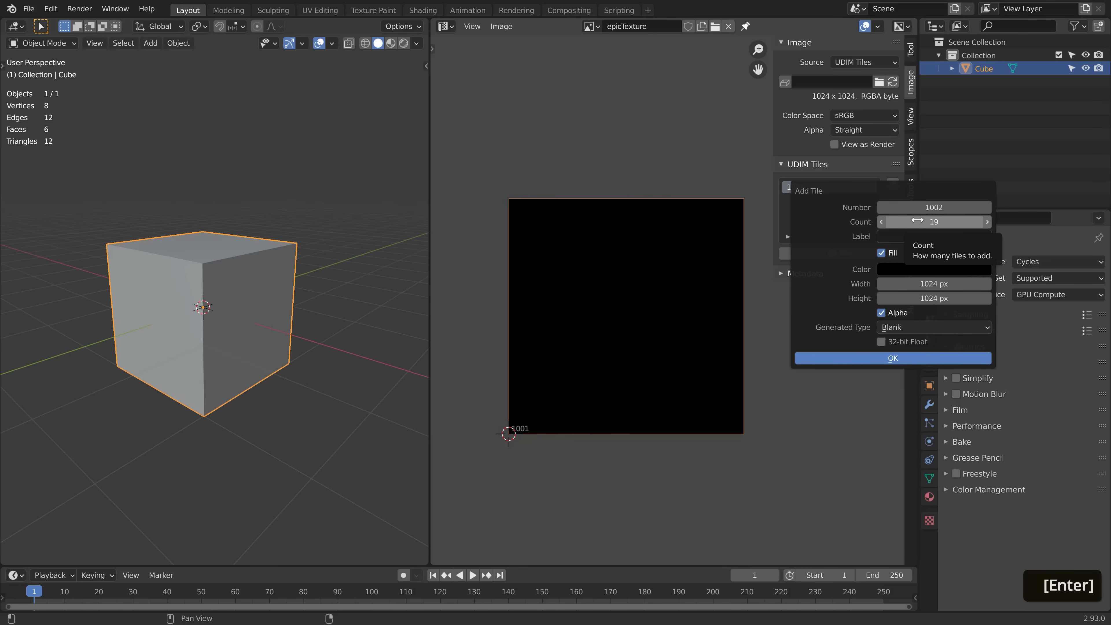
{"action": "left_click", "coordinate": [832, 357]}
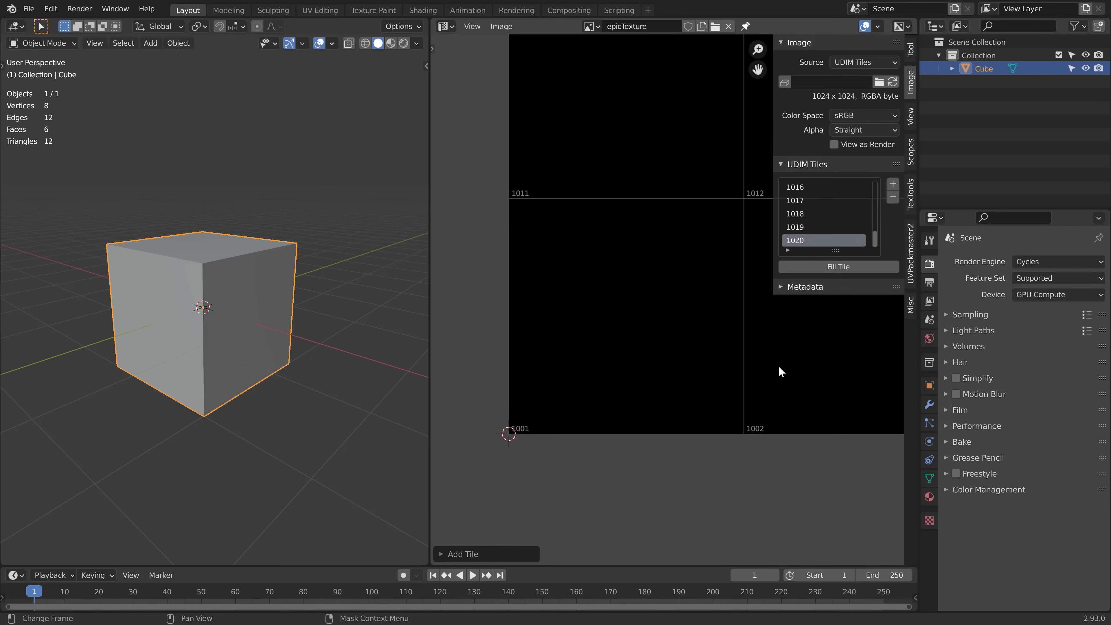
Save the tiled image to the Desktop as epicTexture.1001.png, an 8-bit RGBA PNG.
{"action": "scroll", "coordinate": [778, 369], "scroll_direction": "down", "scroll_amount": 5}
{"action": "key", "text": "n"}
{"action": "middle_click_drag", "start_coordinate": [763, 332], "coordinate": [627, 330], "text": "shift"}
{"action": "scroll", "coordinate": [679, 353], "scroll_direction": "down", "scroll_amount": 2}
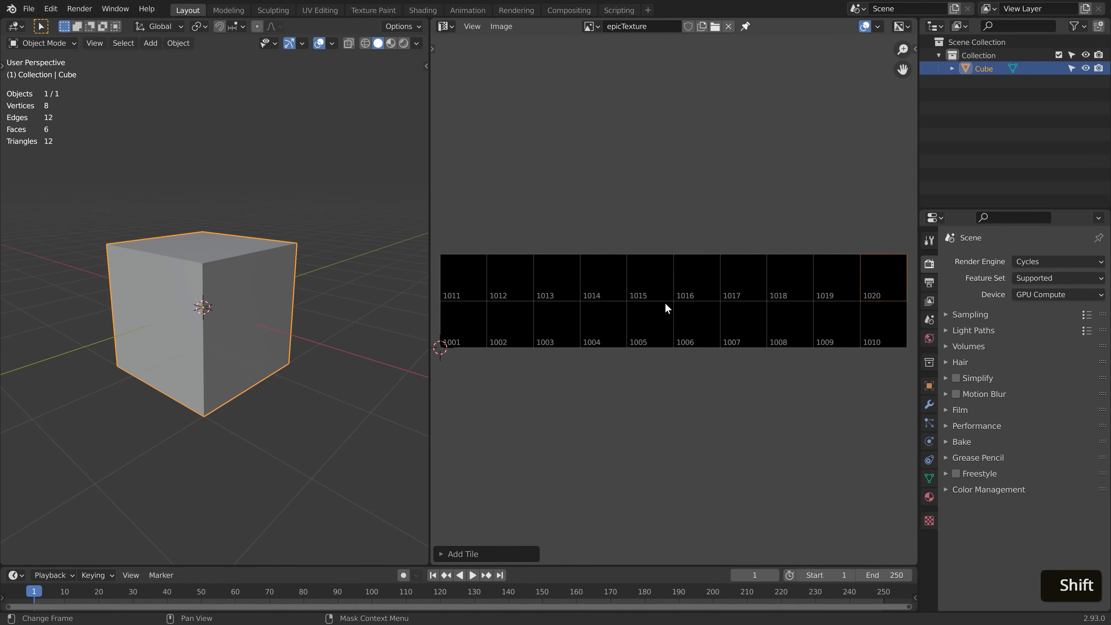
{"action": "key", "text": "alt+s"}
{"action": "left_click", "coordinate": [227, 161]}
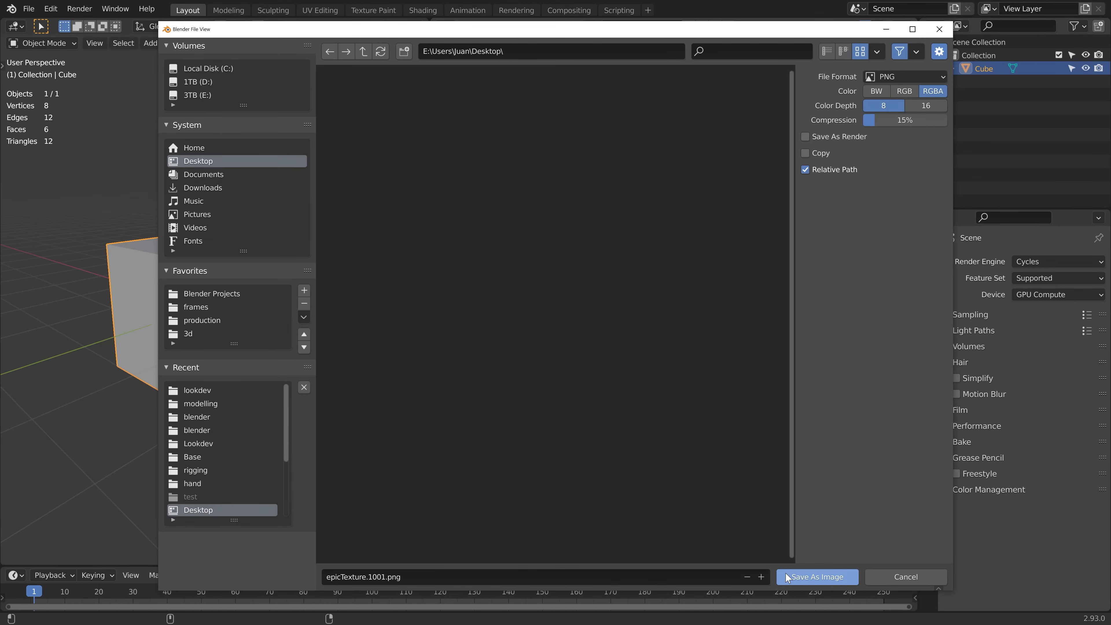
{"action": "left_click", "coordinate": [795, 576]}
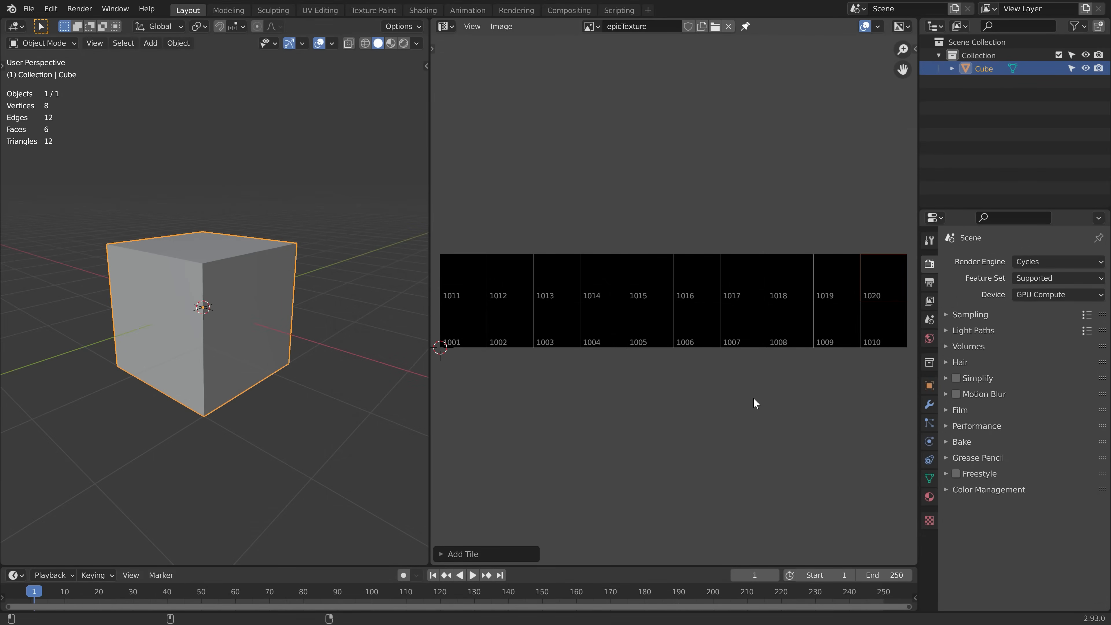
Add an image texture with mapping nodes to the Base Color of the cube material's Principled BSDF.
{"action": "middle_click_drag", "start_coordinate": [561, 266], "coordinate": [564, 268], "text": "shift"}
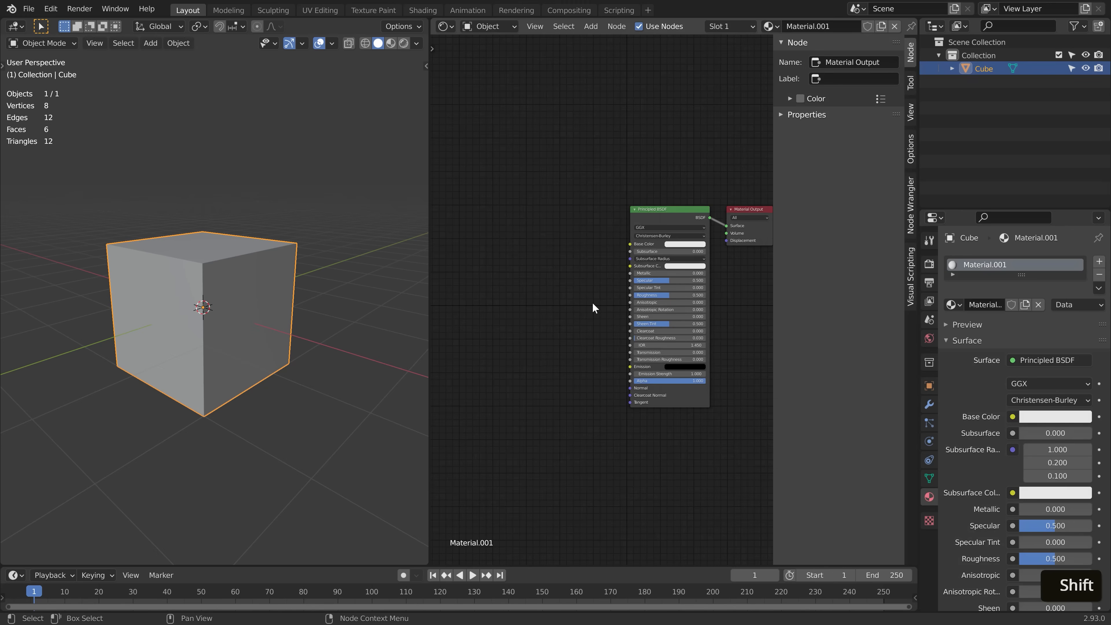
{"action": "key", "text": "n"}
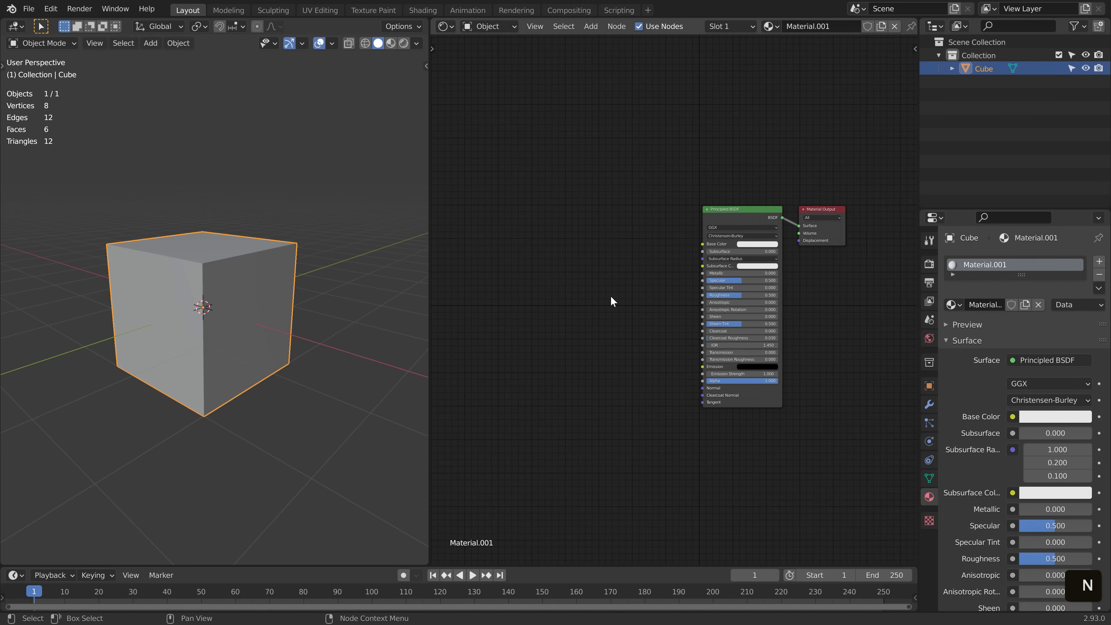
{"action": "left_click", "coordinate": [745, 210]}
{"action": "key", "text": "ctrl+t"}
{"action": "key", "text": "g"}
{"action": "left_click", "coordinate": [572, 186]}
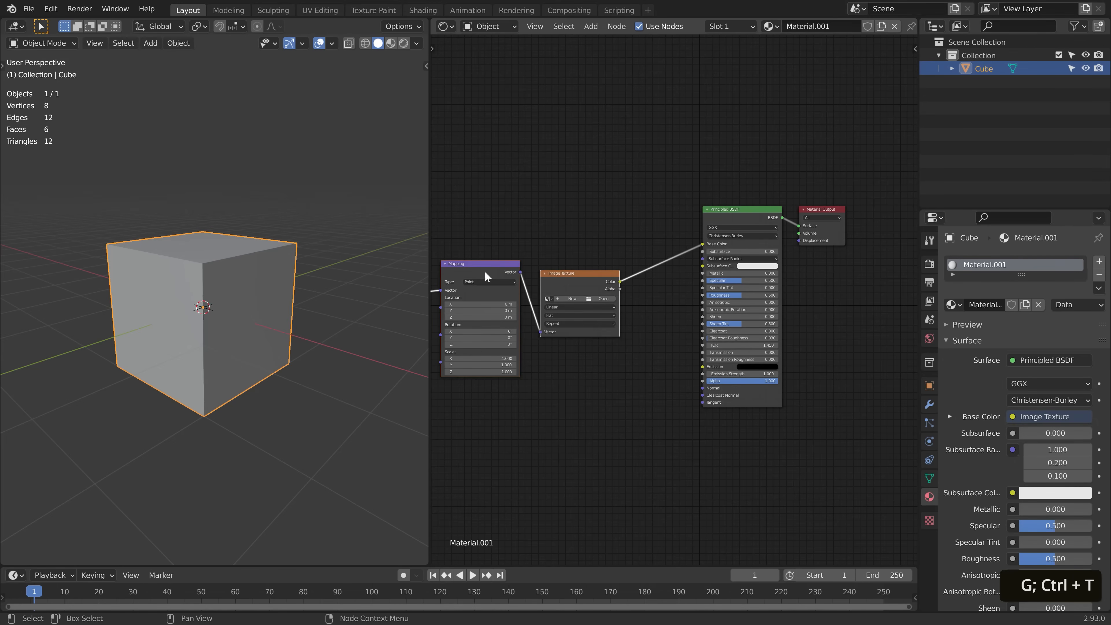
Assign the epicTexture image to the cube material's image texture node.
{"action": "scroll", "coordinate": [484, 293], "scroll_direction": "up", "scroll_amount": 5}
{"action": "left_click", "coordinate": [489, 298]}
{"action": "left_click", "coordinate": [509, 316]}
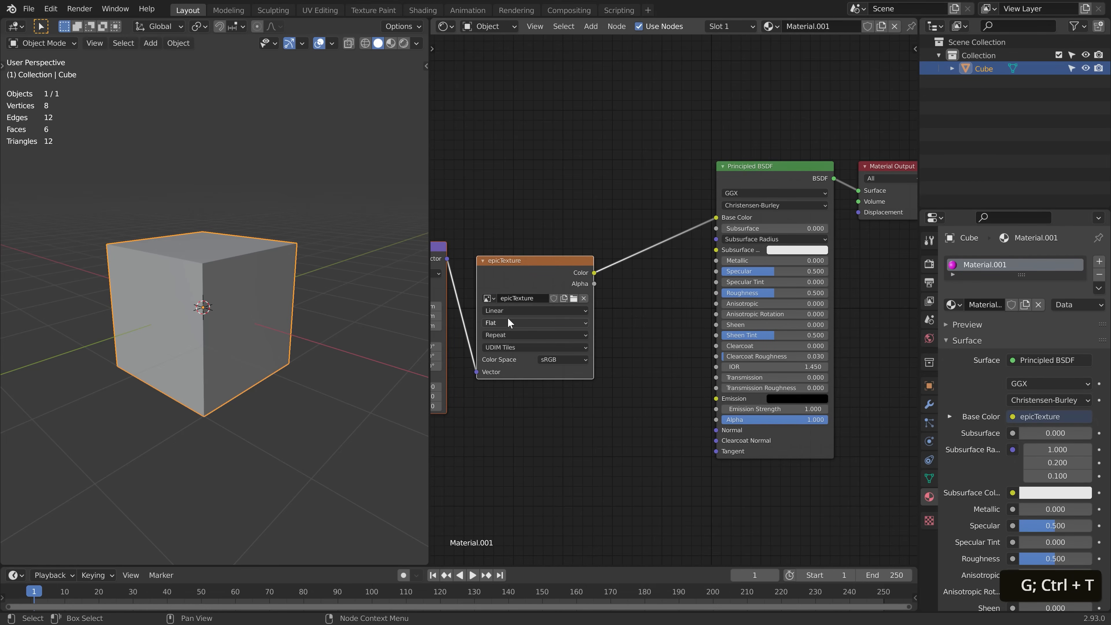
{"action": "middle_click_drag", "start_coordinate": [537, 415], "coordinate": [641, 401], "text": "shift"}
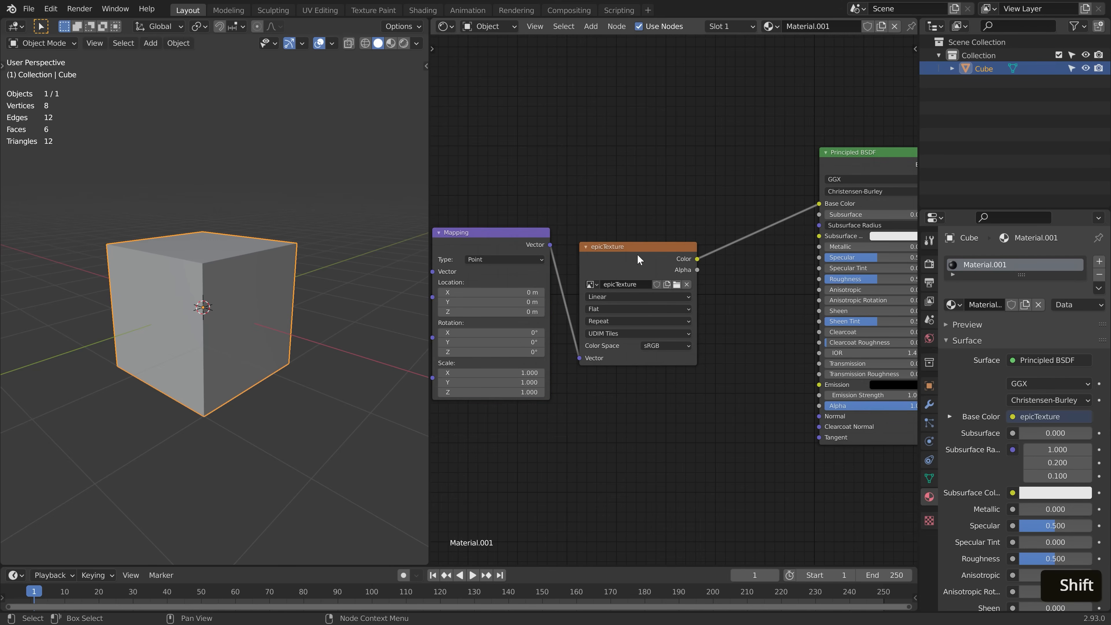
{"action": "left_click", "coordinate": [646, 247]}
{"action": "key", "text": "g"}
{"action": "key", "text": "Escape"}
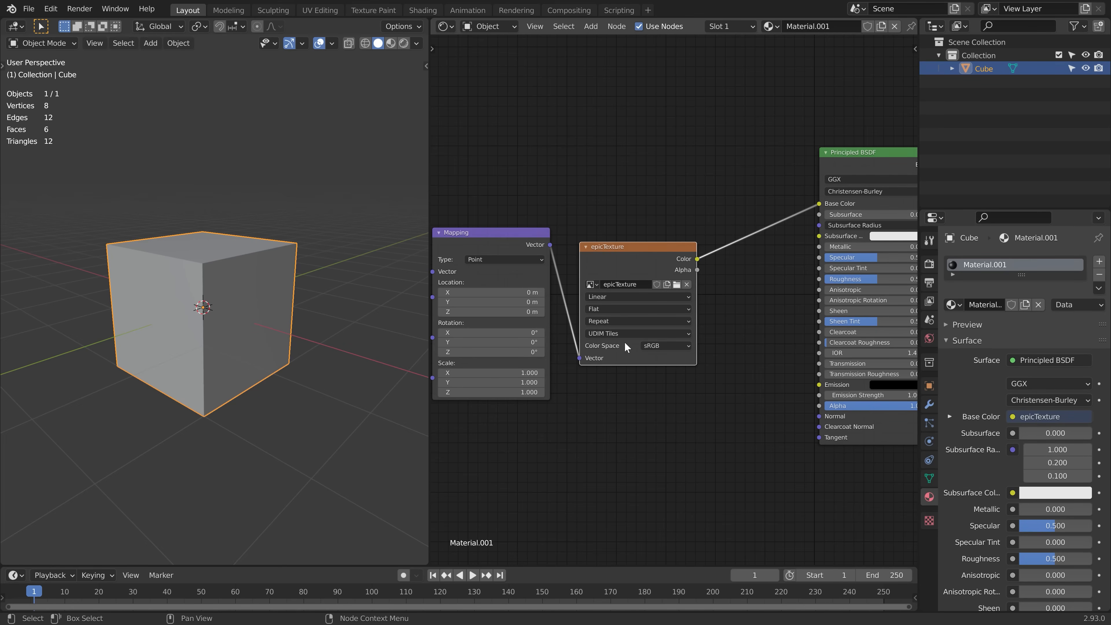
Insert a Bright/Contrast node between the epicTexture node and the Principled BSDF's Base Color.
{"action": "scroll", "coordinate": [700, 341], "scroll_direction": "down", "scroll_amount": 2}
{"action": "key", "text": "shift+a"}
{"action": "mouse_move", "coordinate": [662, 324]}
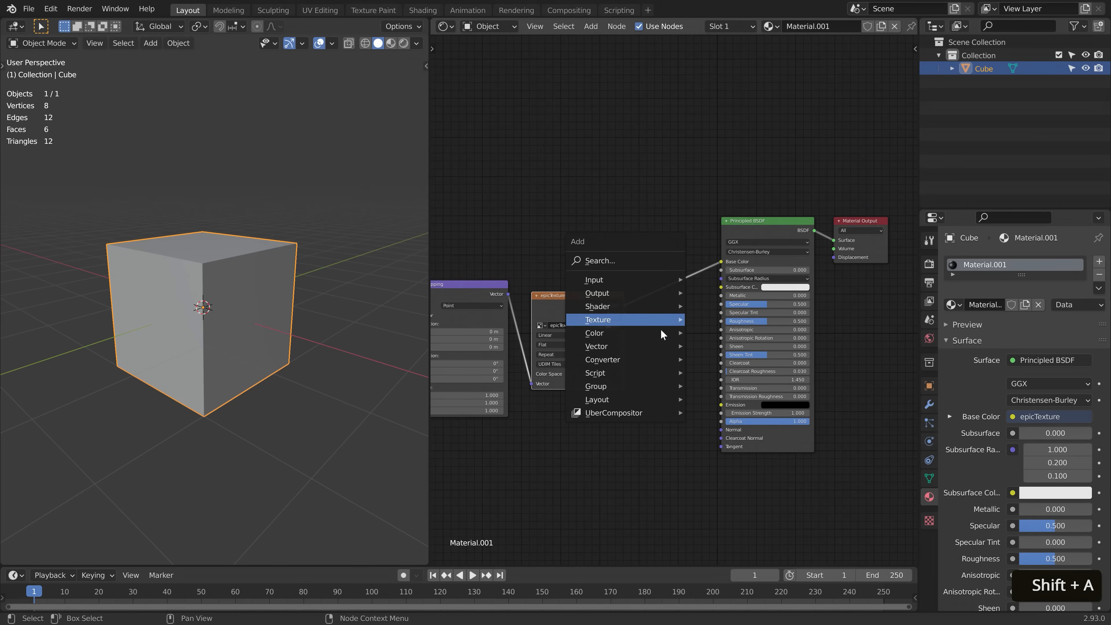
{"action": "left_click", "coordinate": [730, 332]}
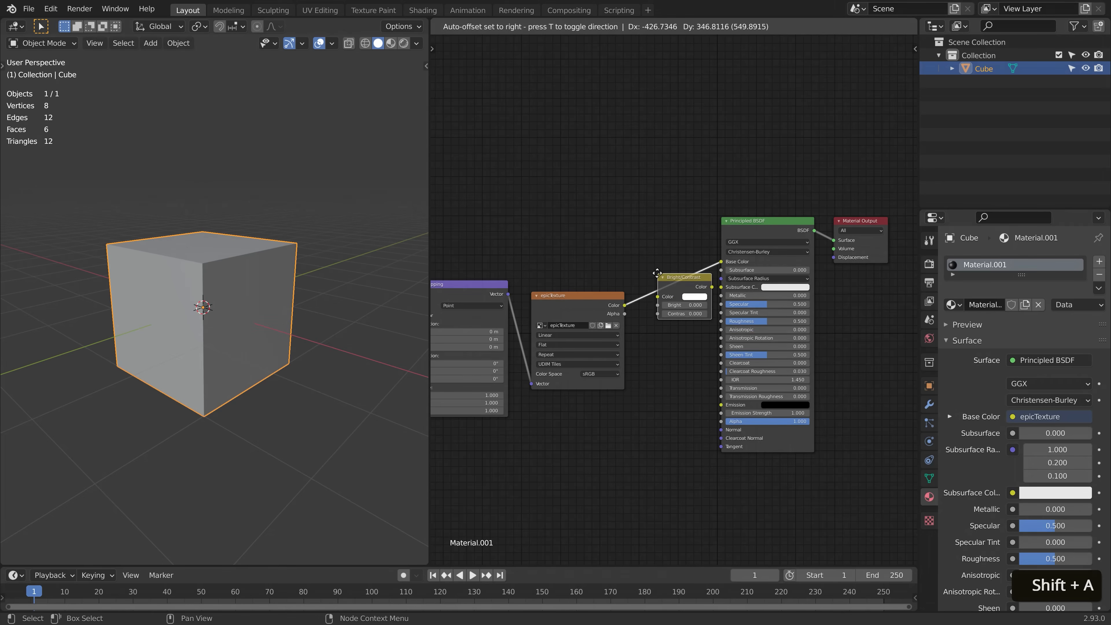
{"action": "left_click", "coordinate": [732, 328]}
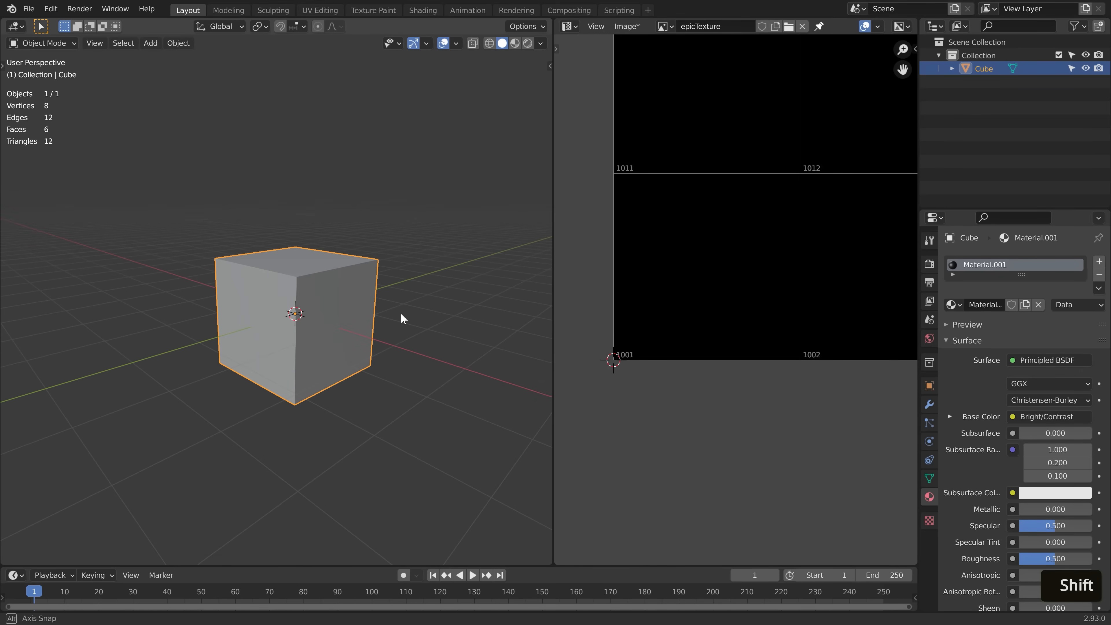
Switch the cube to Texture Paint mode and view one of its sides head-on.
{"action": "key", "text": "Tab"}
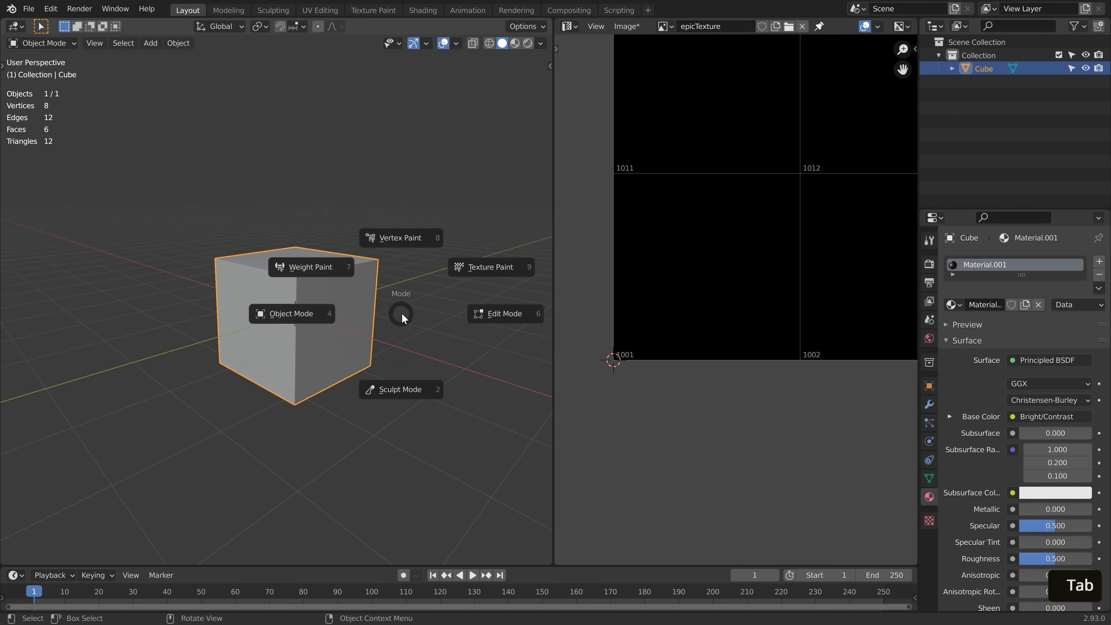
{"action": "left_click", "coordinate": [490, 268]}
{"action": "middle_click_drag", "start_coordinate": [415, 304], "coordinate": [323, 300]}
{"action": "scroll", "coordinate": [323, 300], "scroll_direction": "up", "scroll_amount": 5}
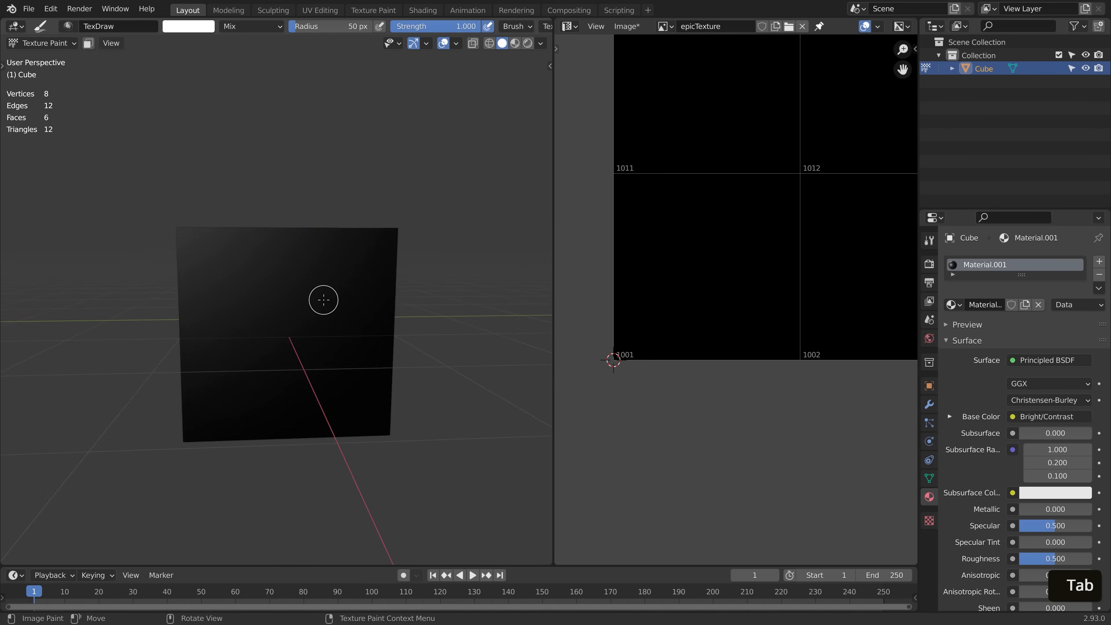
Paint a white freehand face with TexDraw strokes and dabs on the cube's front side.
{"action": "left_click", "coordinate": [340, 310]}
{"action": "left_click", "coordinate": [255, 313]}
{"action": "left_click", "coordinate": [323, 263]}
{"action": "mouse_move", "coordinate": [203, 276]}
{"action": "left_mouse_down"}
{"action": "mouse_move", "coordinate": [291, 287]}
{"action": "mouse_move", "coordinate": [408, 262]}
{"action": "left_mouse_up"}
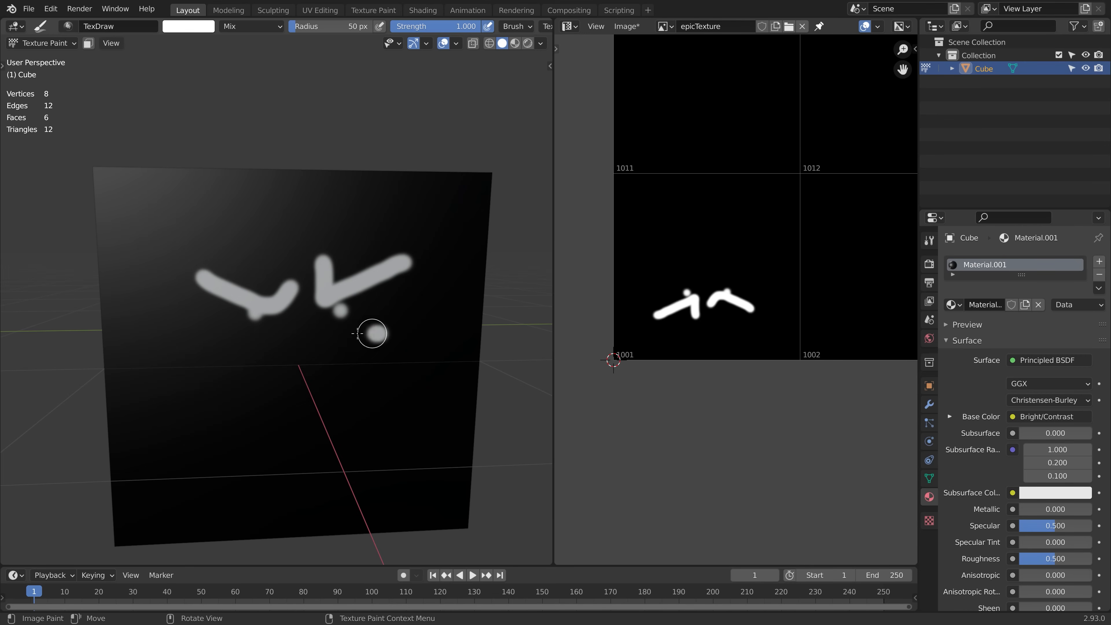
{"action": "left_click_drag", "start_coordinate": [381, 334], "coordinate": [365, 346]}
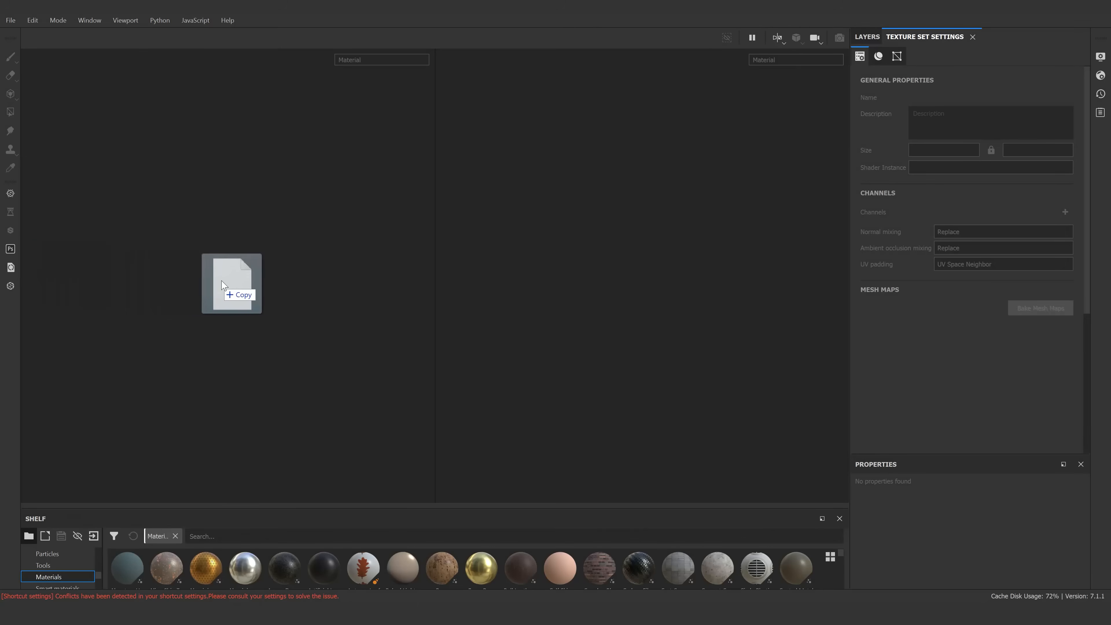
Switch to Substance Painter and create a project from TechRobot_release.abc with the UV Tile workflow, changing the normal map format.
{"action": "left_click_drag", "start_coordinate": [216, 284], "coordinate": [228, 228]}
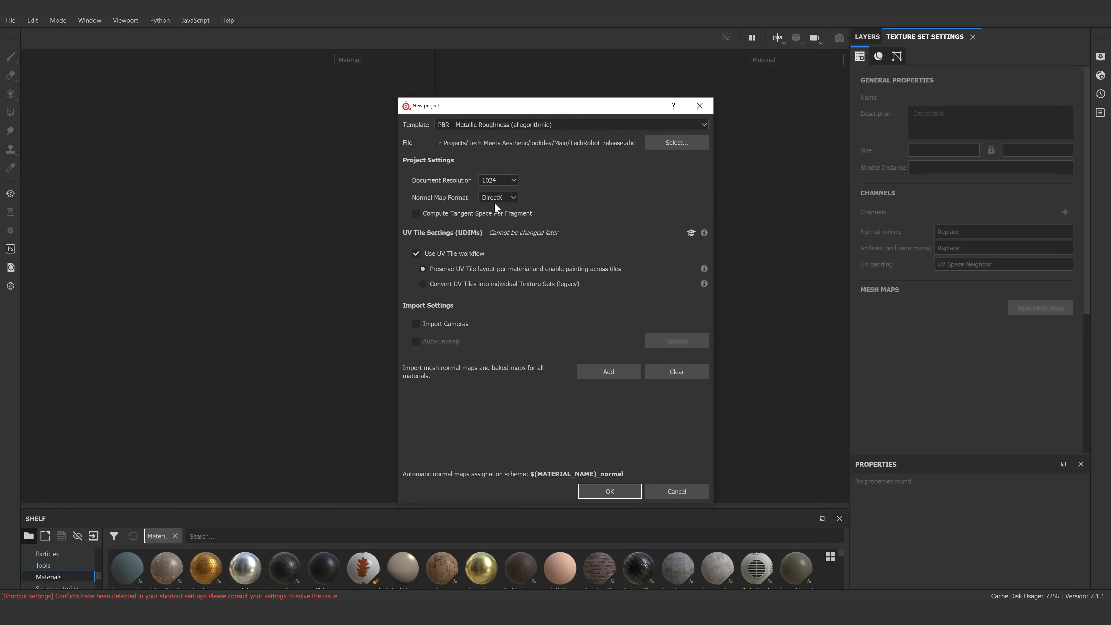
{"action": "left_click", "coordinate": [506, 198]}
{"action": "left_click", "coordinate": [499, 215]}
{"action": "left_click", "coordinate": [594, 488]}
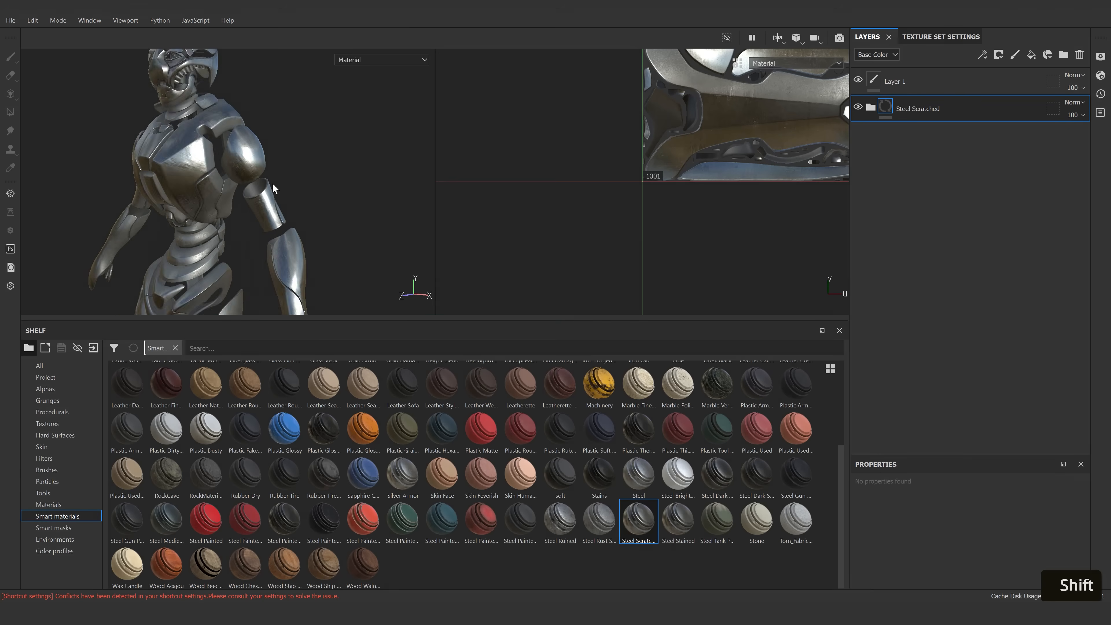
{"action": "left_click_drag", "start_coordinate": [272, 183], "coordinate": [355, 310], "text": "alt"}
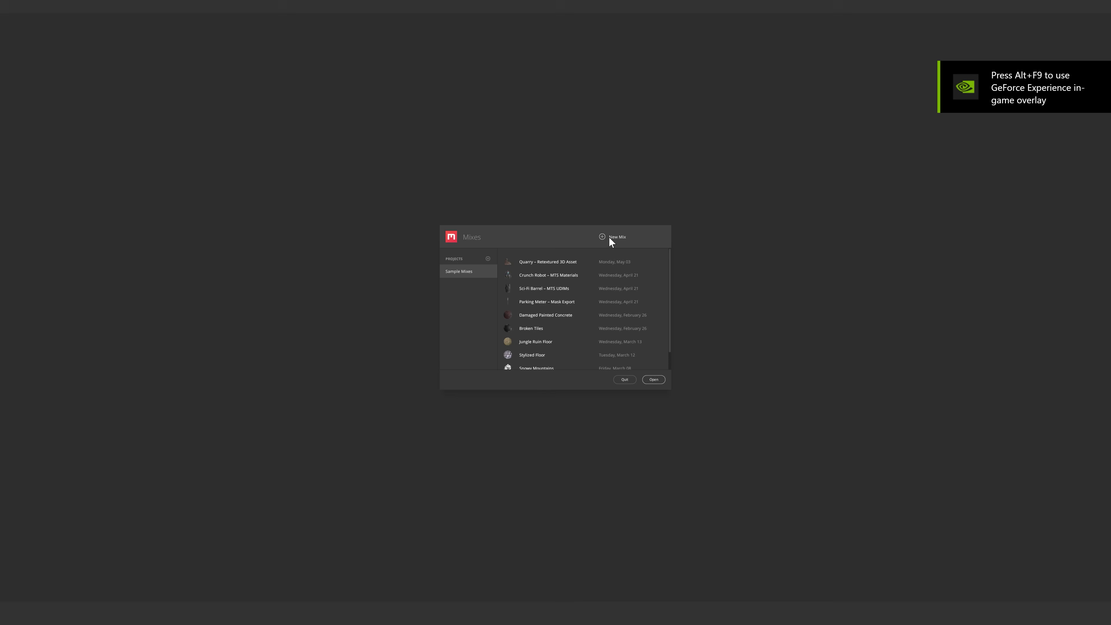
Switch to Quixel Mixer, create a new mix named Robot and load Andromeda_Body as its custom model.
{"action": "left_click", "coordinate": [610, 238]}
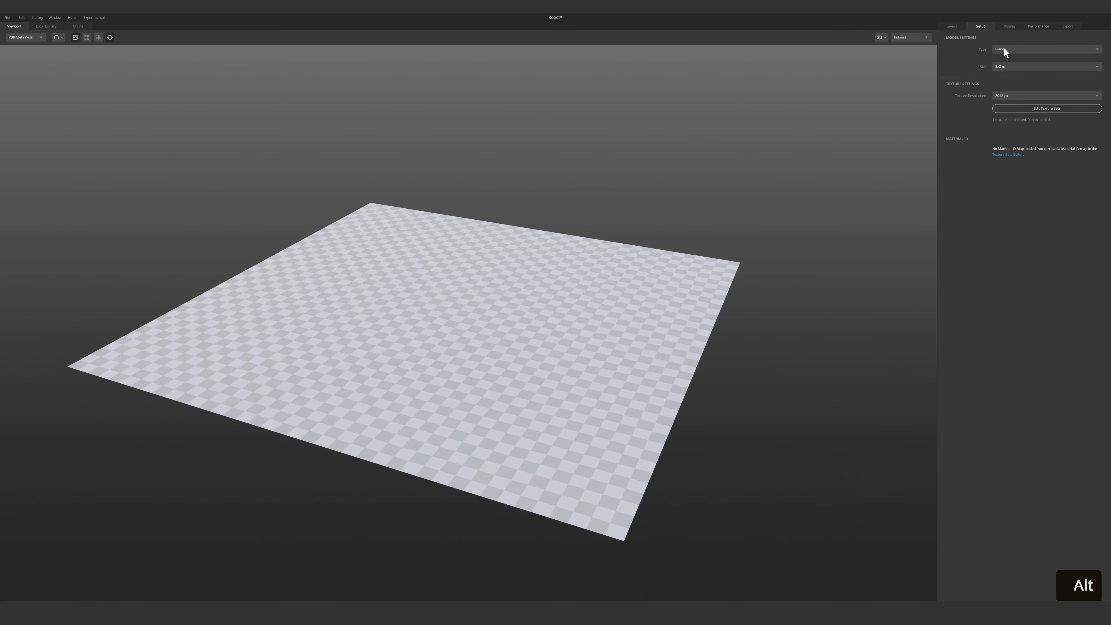
{"action": "left_click", "coordinate": [1004, 48]}
{"action": "left_click", "coordinate": [1014, 75]}
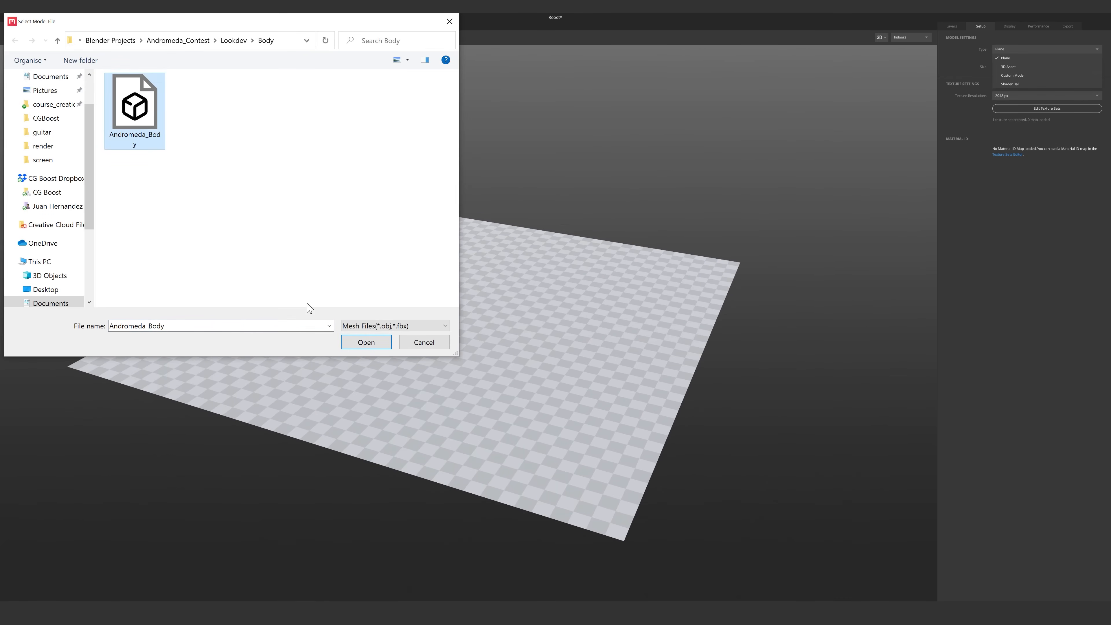
{"action": "left_click", "coordinate": [351, 344]}
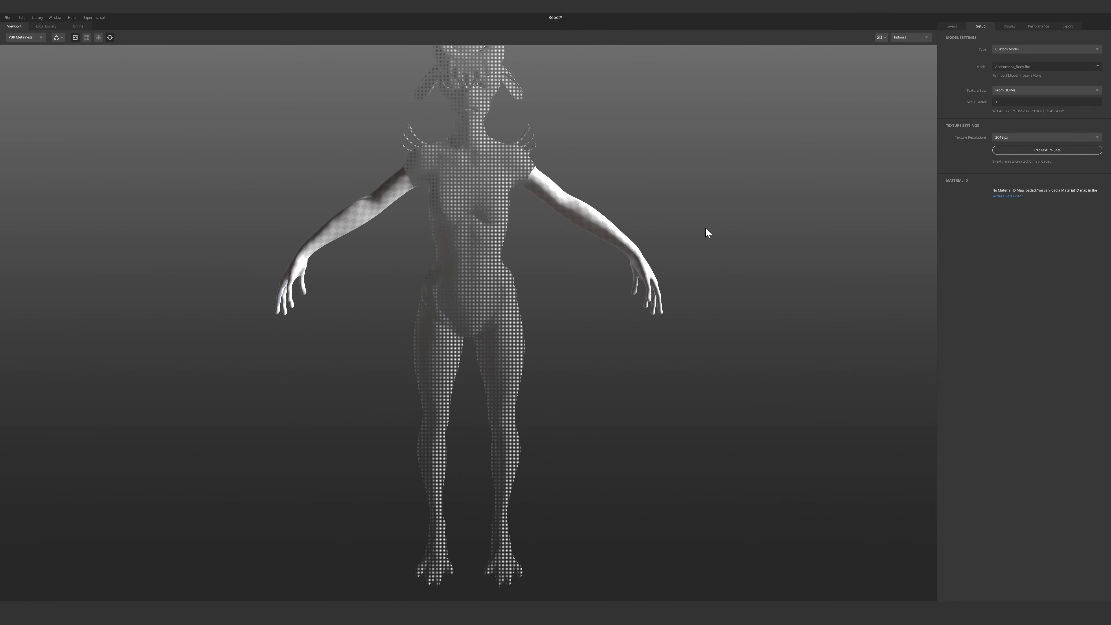
{"action": "middle_click_drag", "start_coordinate": [705, 226], "coordinate": [695, 248]}
{"action": "scroll", "coordinate": [695, 247], "scroll_direction": "down", "scroll_amount": 4}
{"action": "left_click", "coordinate": [953, 27]}
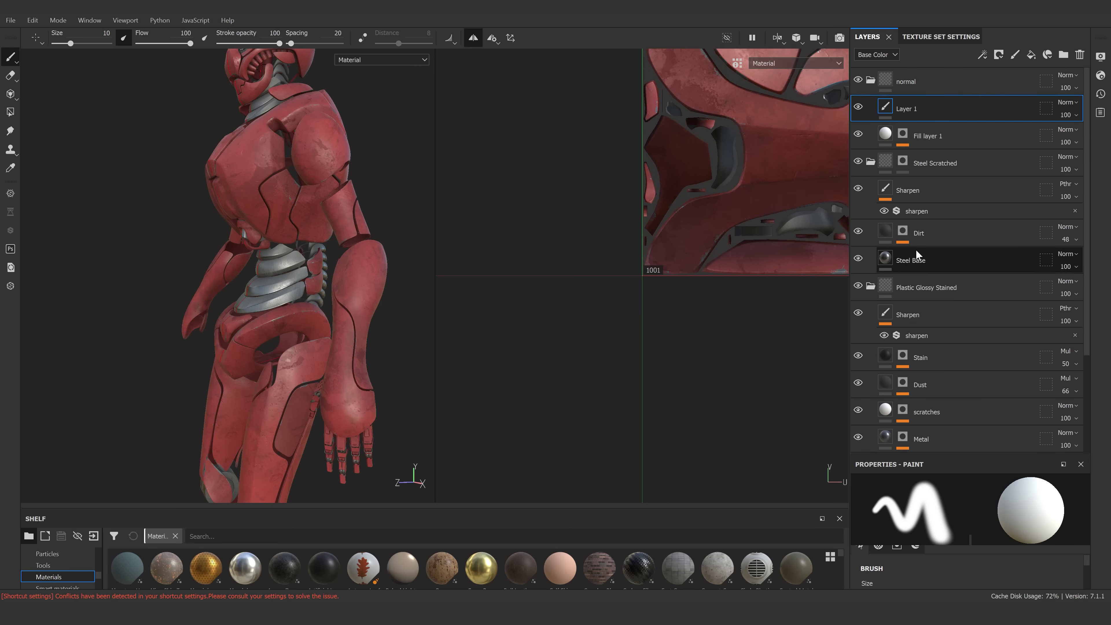
Switch to Substance Painter and examine the red robot model and its layer stack.
{"action": "scroll", "coordinate": [916, 249], "scroll_direction": "up", "scroll_amount": 3}
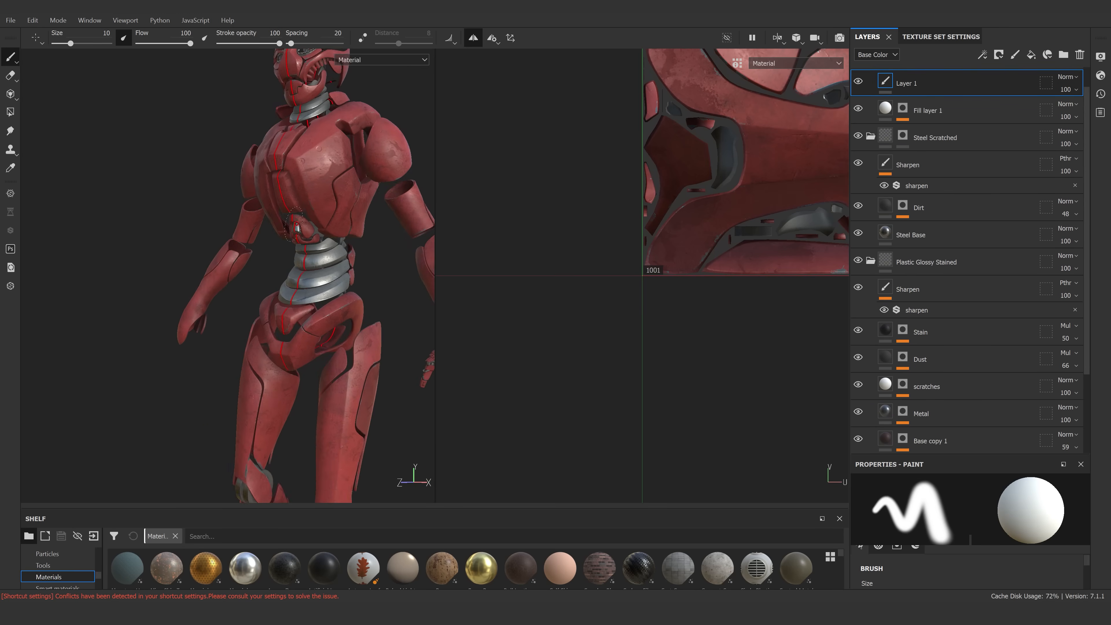
{"action": "middle_click_drag", "start_coordinate": [296, 224], "coordinate": [282, 201]}
{"action": "middle_click_drag", "start_coordinate": [282, 201], "coordinate": [336, 204], "text": "shift"}
{"action": "scroll", "coordinate": [338, 166], "scroll_direction": "down", "scroll_amount": 2}
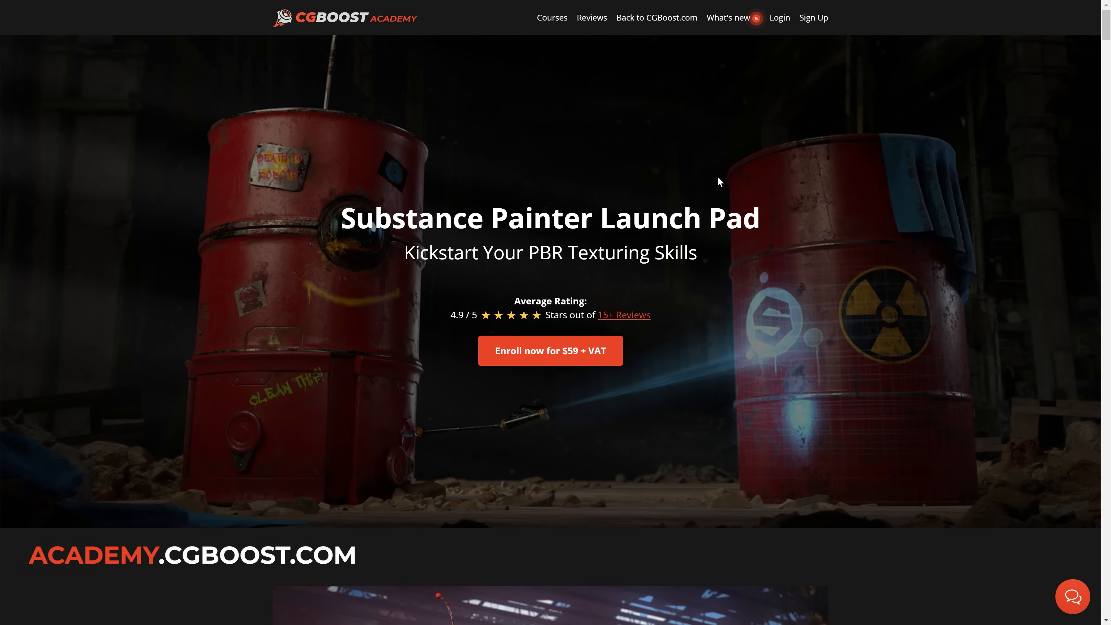
Switch to the CG Boost Academy page and read through the Substance Painter Launch Pad course description.
{"action": "scroll", "coordinate": [745, 188], "scroll_direction": "down", "scroll_amount": 12}
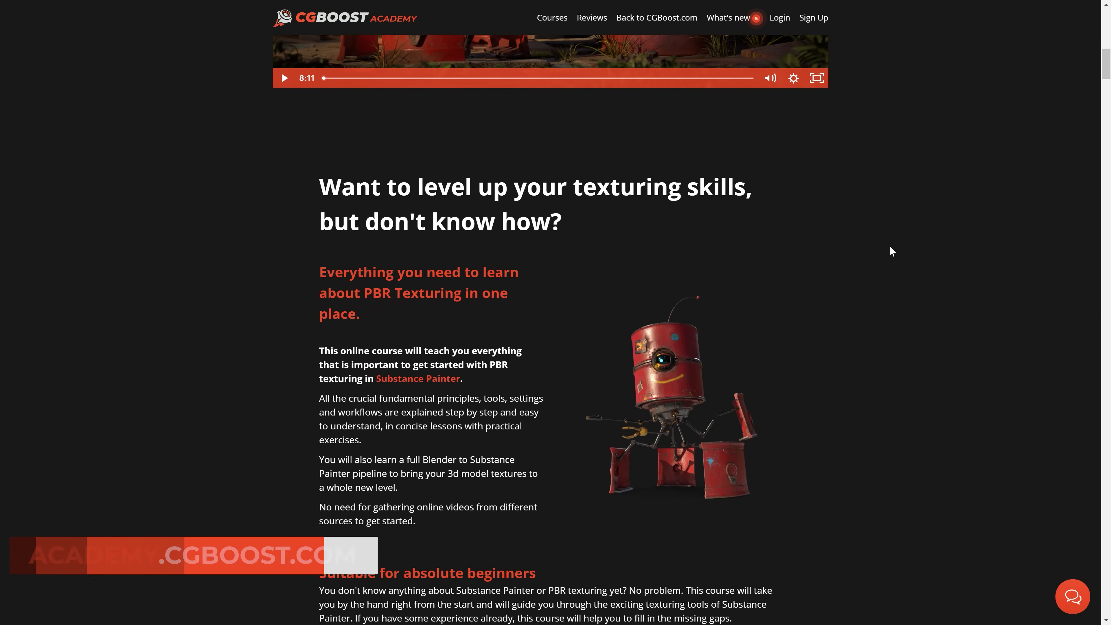
{"action": "scroll", "coordinate": [890, 245], "scroll_direction": "down", "scroll_amount": 8}
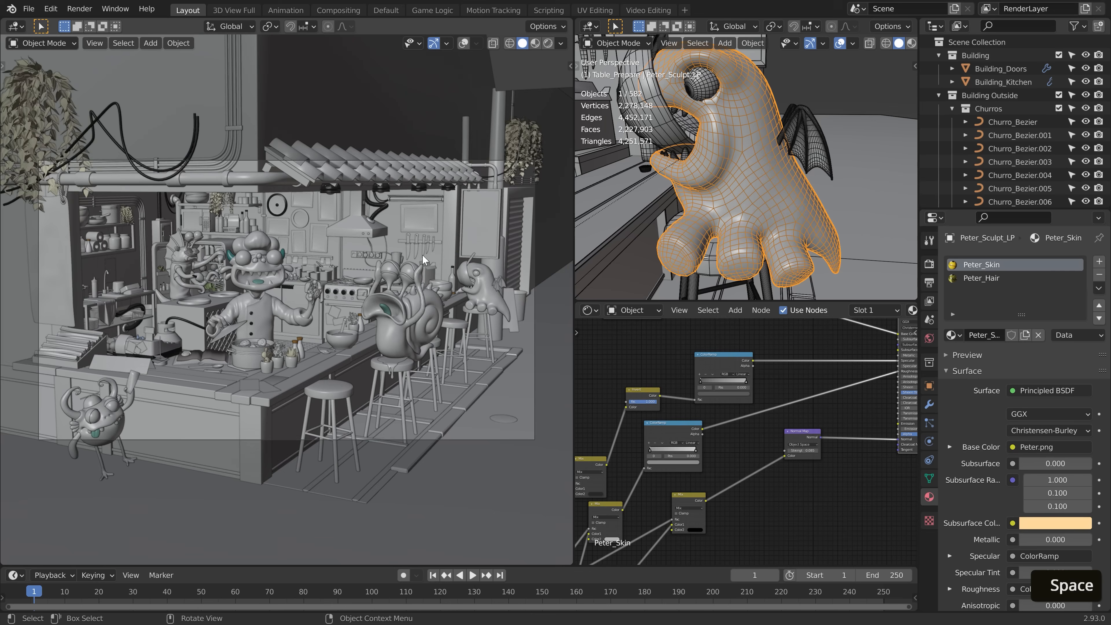
Switch to Blender's kitchen scene and view Peter_Sculpt_LP in solid shading outside local view.
{"action": "scroll", "coordinate": [424, 260], "scroll_direction": "down", "scroll_amount": 1}
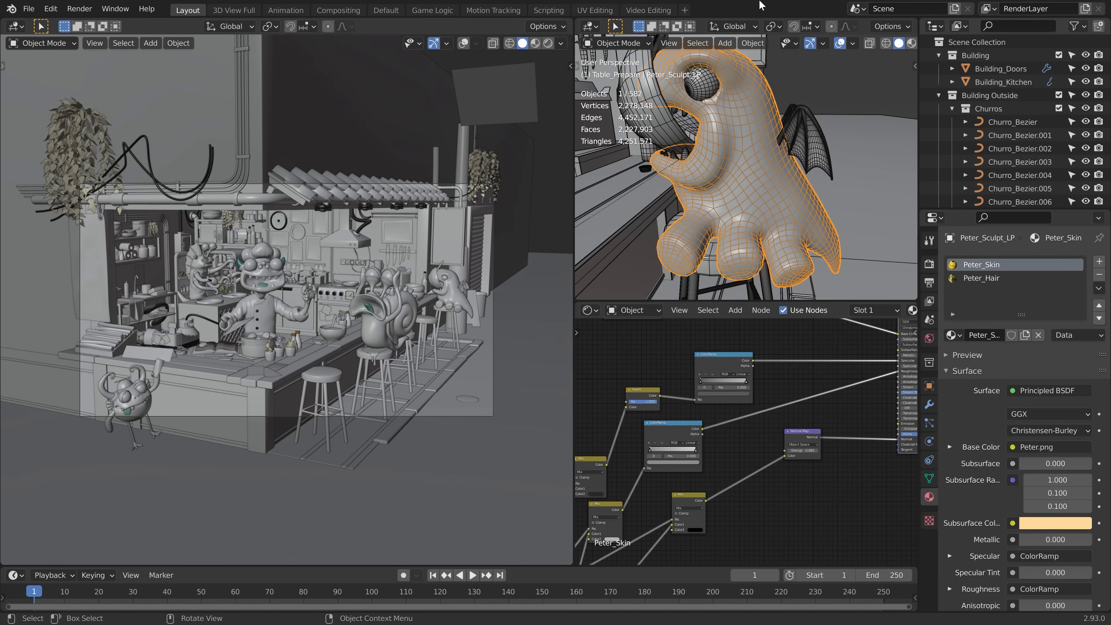
{"action": "scroll", "coordinate": [332, 297], "scroll_direction": "up", "scroll_amount": 4}
{"action": "middle_click_drag", "start_coordinate": [327, 300], "coordinate": [392, 298], "text": "shift"}
{"action": "scroll", "coordinate": [392, 298], "scroll_direction": "down", "scroll_amount": 3}
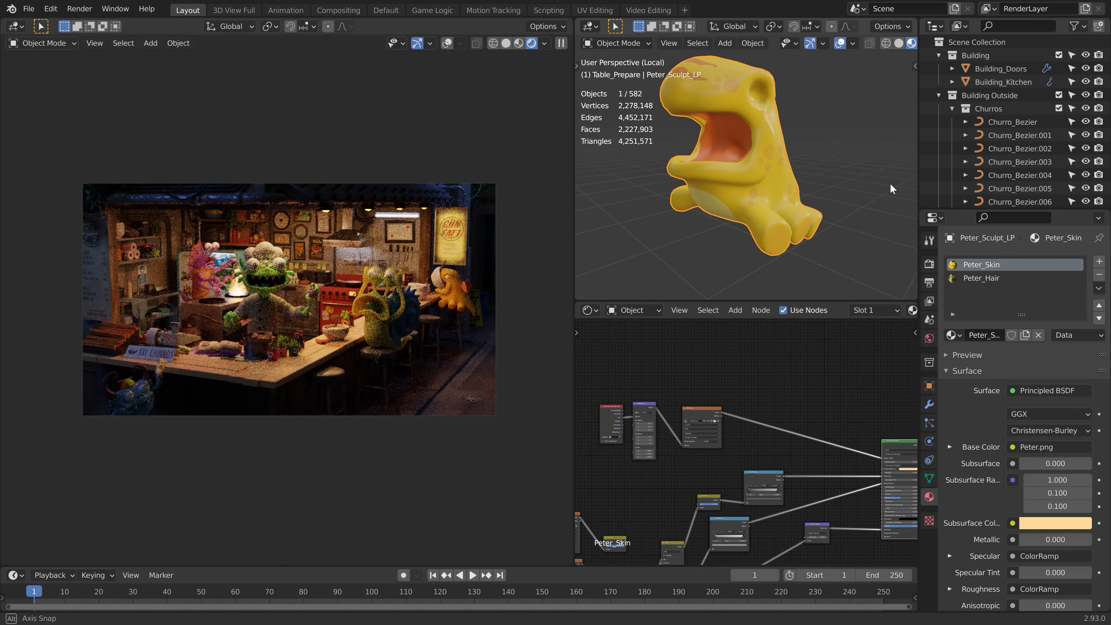
{"action": "middle_click_drag", "start_coordinate": [744, 175], "coordinate": [809, 175]}
{"action": "left_click", "coordinate": [867, 43]}
{"action": "key", "text": "KP_Divide"}
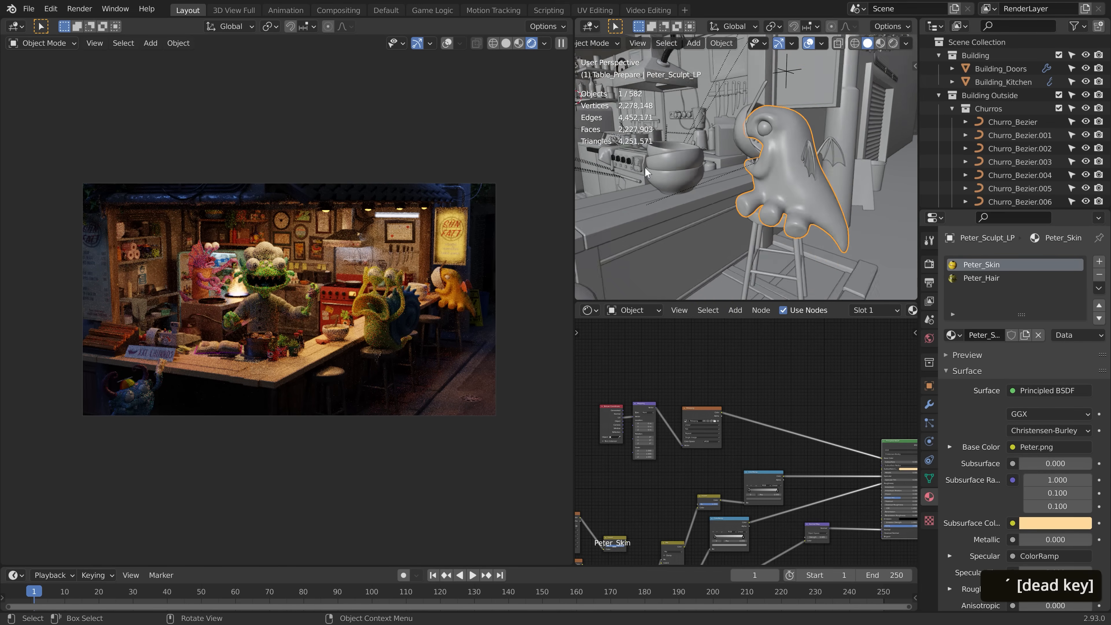
{"action": "scroll", "coordinate": [744, 175], "scroll_direction": "up", "scroll_amount": 4}
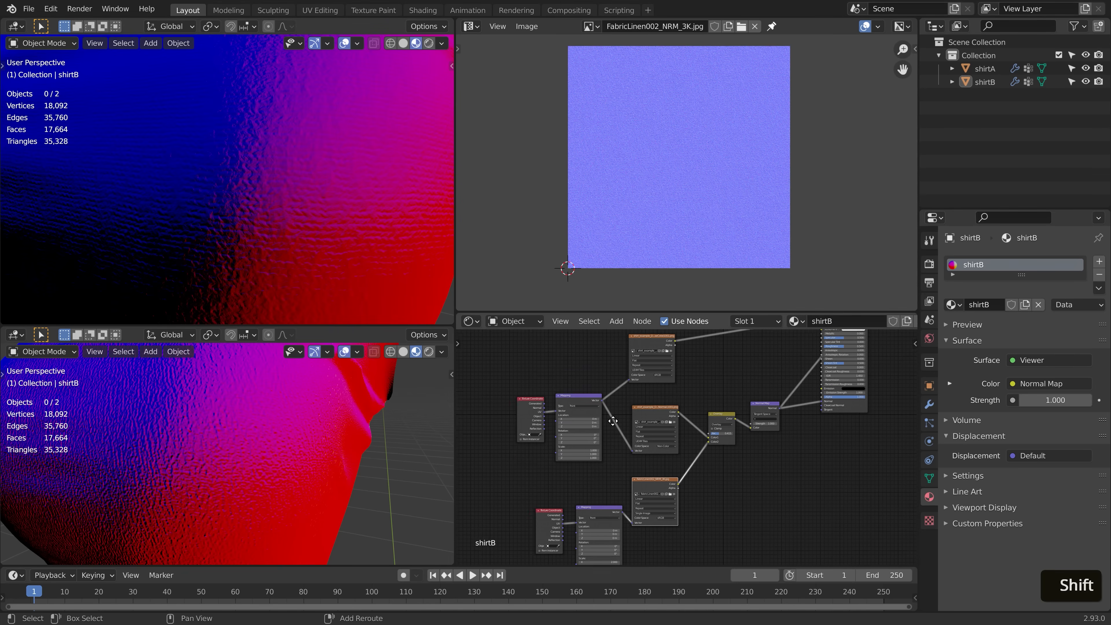
Examine shirtB's material nodes and the weave of FabricLinen002_NRM_3K.jpg up close, hiding the image editor's sidebar.
{"action": "scroll", "coordinate": [613, 421], "scroll_direction": "up", "scroll_amount": 2}
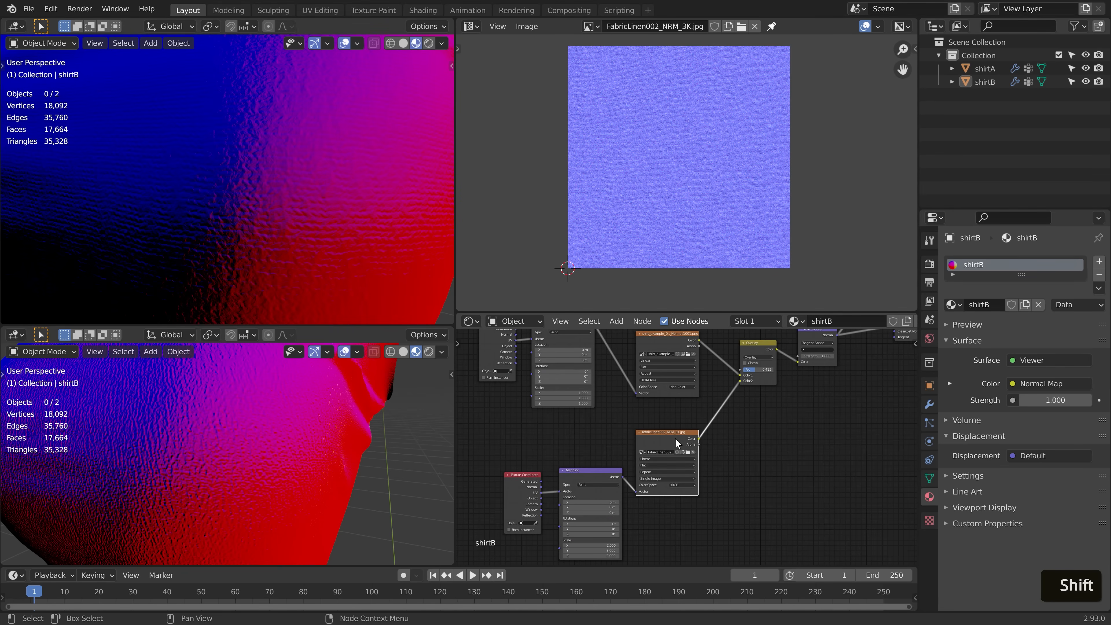
{"action": "mouse_move", "coordinate": [276, 470]}
{"action": "middle_mouse_down"}
{"action": "mouse_move", "coordinate": [354, 472]}
{"action": "mouse_move", "coordinate": [266, 470]}
{"action": "mouse_move", "coordinate": [282, 470]}
{"action": "middle_mouse_up"}
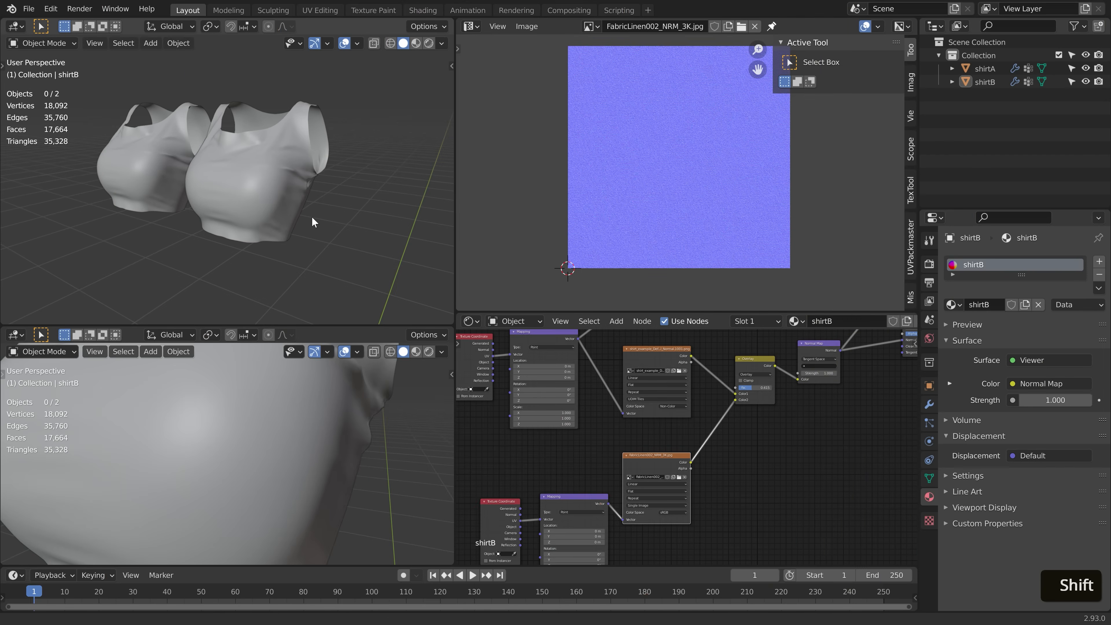
{"action": "middle_click_drag", "start_coordinate": [311, 216], "coordinate": [337, 227]}
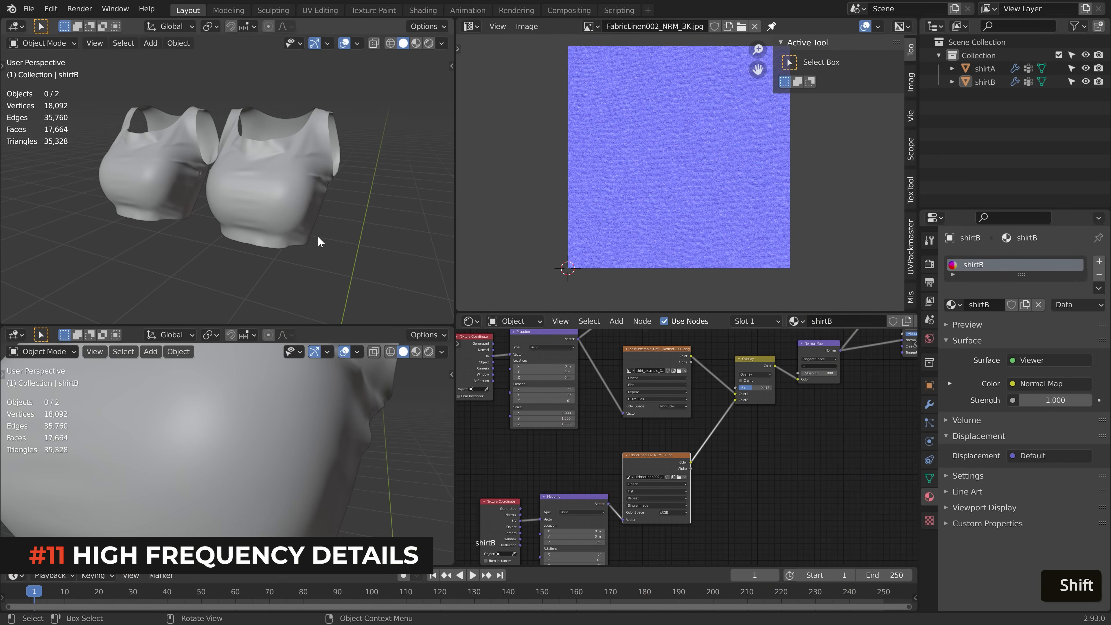
{"action": "key", "text": "n"}
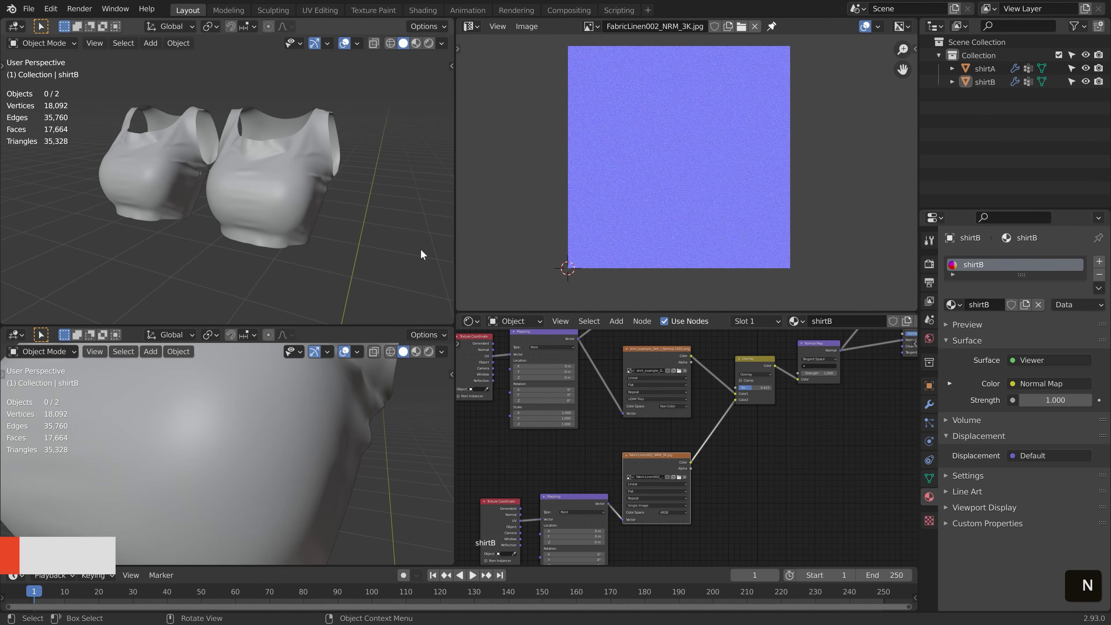
{"action": "scroll", "coordinate": [741, 411], "scroll_direction": "down", "scroll_amount": 2}
{"action": "scroll", "coordinate": [741, 411], "scroll_direction": "up", "scroll_amount": 3, "text": "shift"}
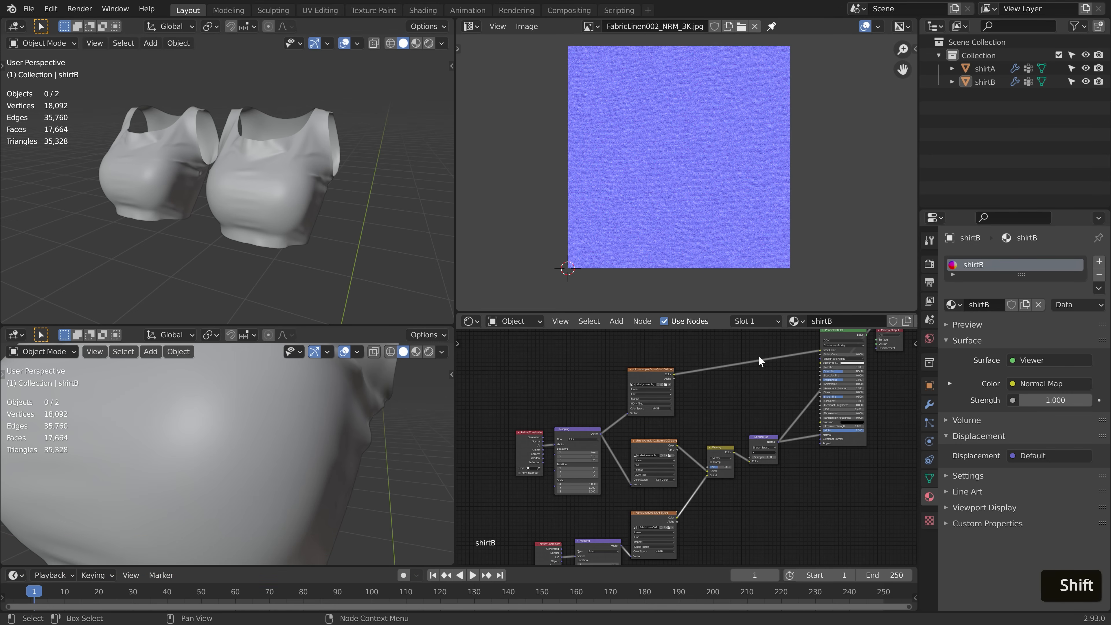
{"action": "scroll", "coordinate": [690, 220], "scroll_direction": "up", "scroll_amount": 5}
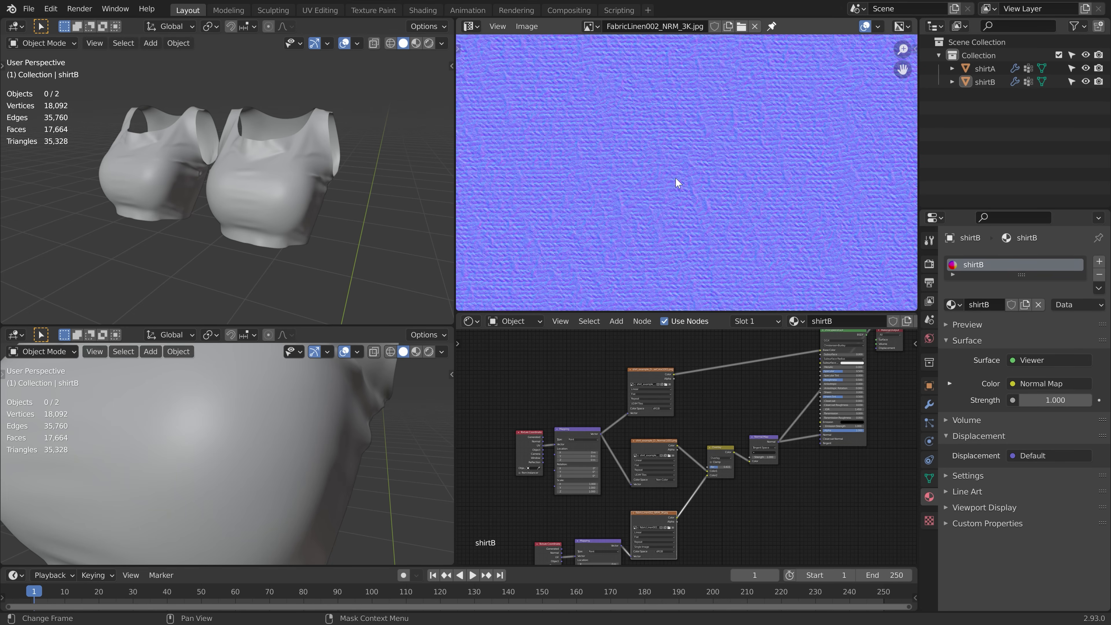
{"action": "scroll", "coordinate": [675, 177], "scroll_direction": "down", "scroll_amount": 4}
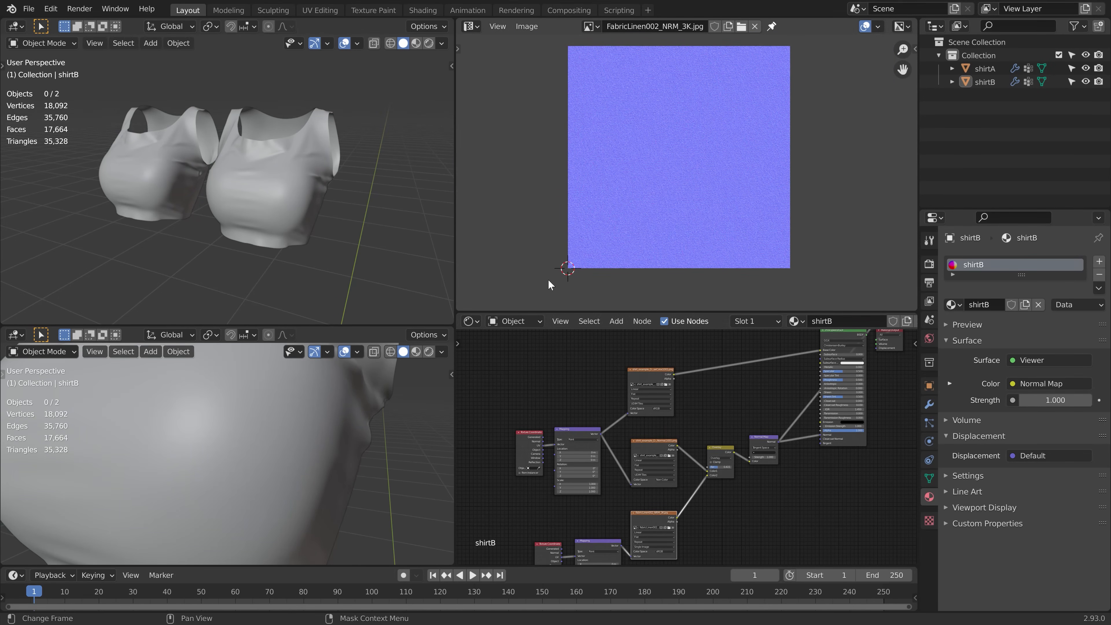
Set both 3D viewports to Material Preview shading and view the shirt's fabric surface up close.
{"action": "middle_click_drag", "start_coordinate": [310, 196], "coordinate": [269, 171], "text": "shift"}
{"action": "scroll", "coordinate": [291, 187], "scroll_direction": "up", "scroll_amount": 2}
{"action": "left_click", "coordinate": [419, 349]}
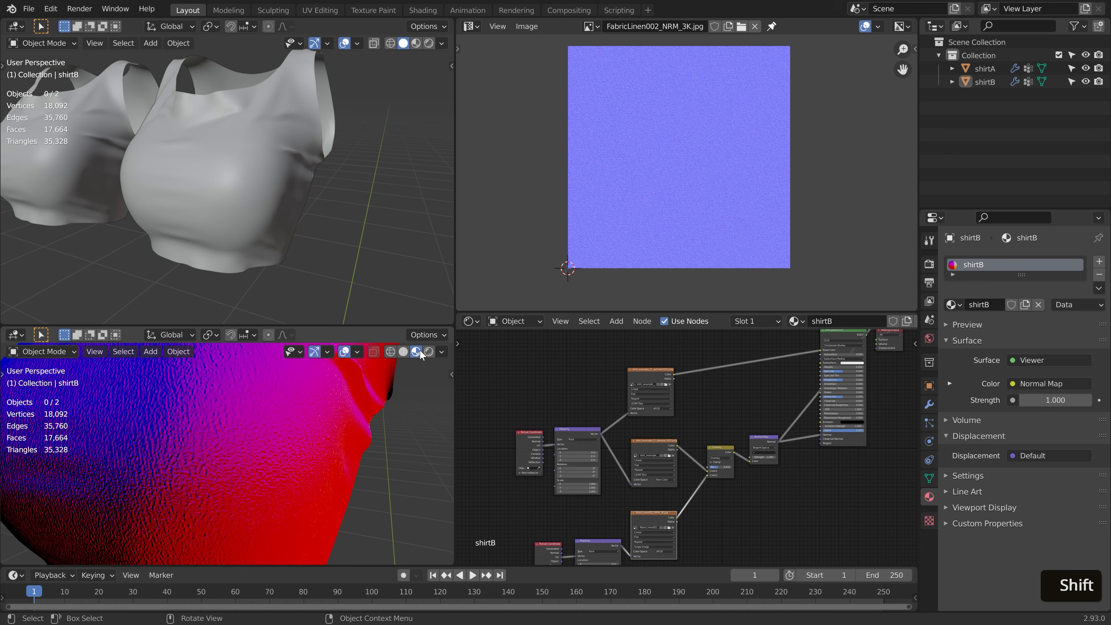
{"action": "left_click", "coordinate": [416, 43]}
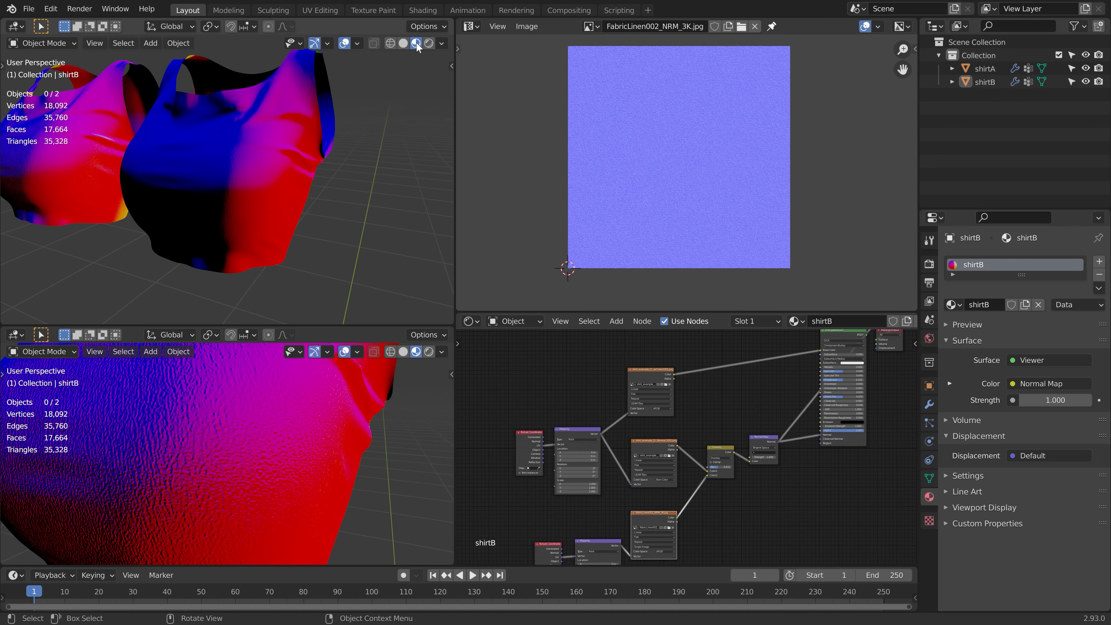
{"action": "middle_click_drag", "start_coordinate": [270, 148], "coordinate": [274, 121], "text": "ctrl"}
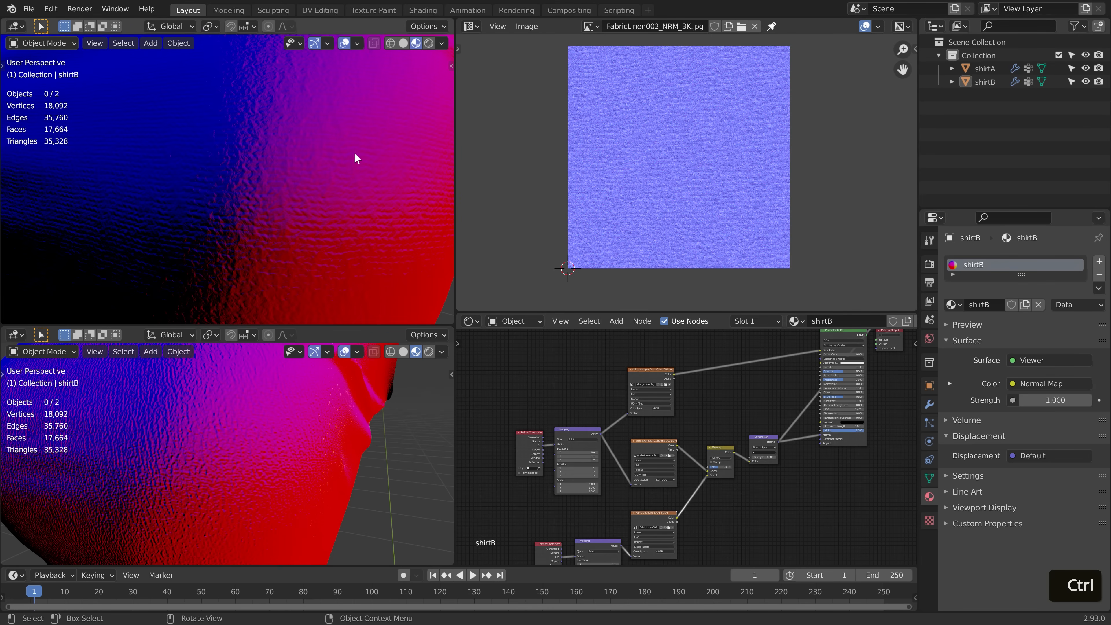
Show shirtA_example_DefaultMaterial_Normal.1001.png in the image editor and inspect its fabric detail up close.
{"action": "middle_click_drag", "start_coordinate": [607, 455], "coordinate": [619, 370], "text": "shift"}
{"action": "scroll", "coordinate": [668, 446], "scroll_direction": "up", "scroll_amount": 4}
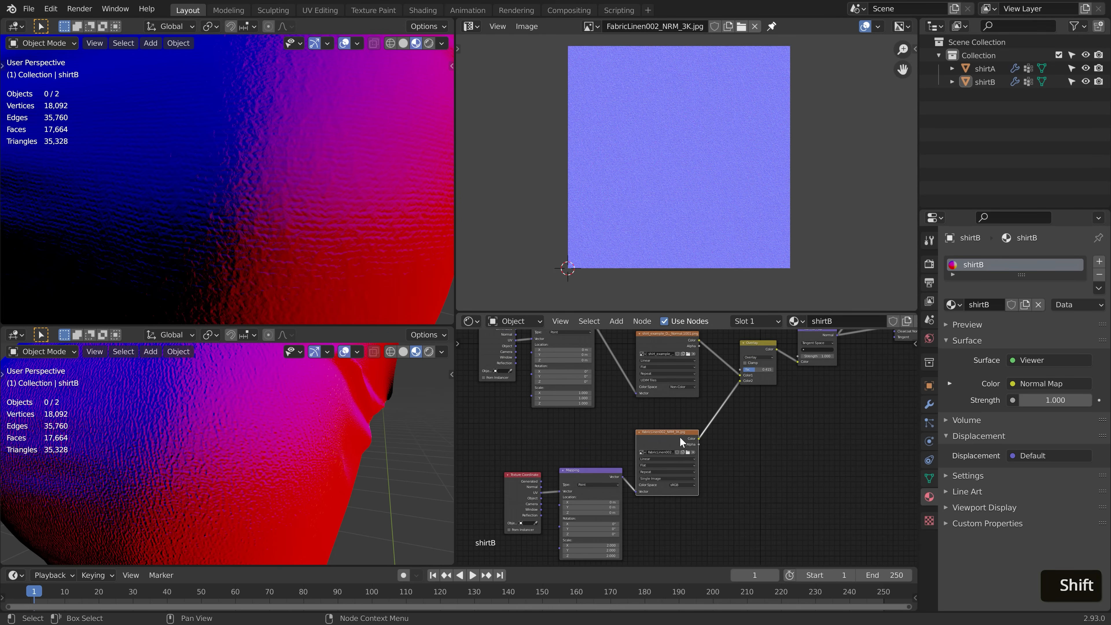
{"action": "mouse_move", "coordinate": [280, 471]}
{"action": "middle_mouse_down"}
{"action": "mouse_move", "coordinate": [355, 476]}
{"action": "mouse_move", "coordinate": [267, 470]}
{"action": "mouse_move", "coordinate": [306, 470]}
{"action": "middle_mouse_up"}
{"action": "left_click", "coordinate": [594, 28]}
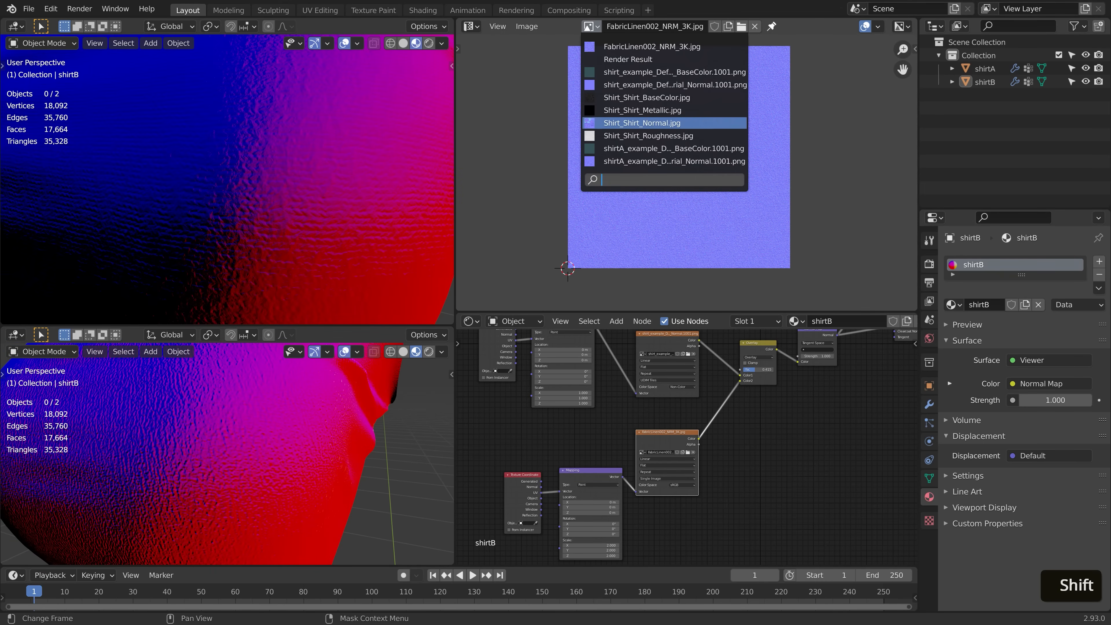
{"action": "left_click", "coordinate": [639, 161]}
{"action": "scroll", "coordinate": [657, 174], "scroll_direction": "up", "scroll_amount": 4}
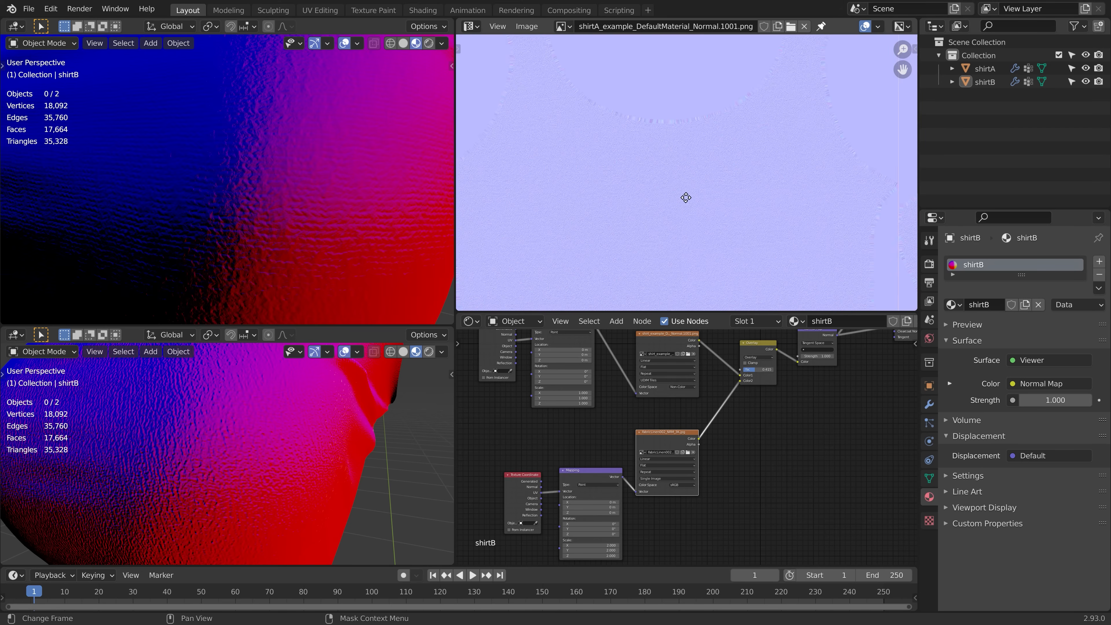
{"action": "scroll", "coordinate": [634, 134], "scroll_direction": "up", "scroll_amount": 2}
{"action": "scroll", "coordinate": [647, 100], "scroll_direction": "down", "scroll_amount": 3}
Show FabricLinen002_NRM_3K.jpg in the image editor and compare the shirt's fabric detail from far and near.
{"action": "left_click", "coordinate": [564, 28]}
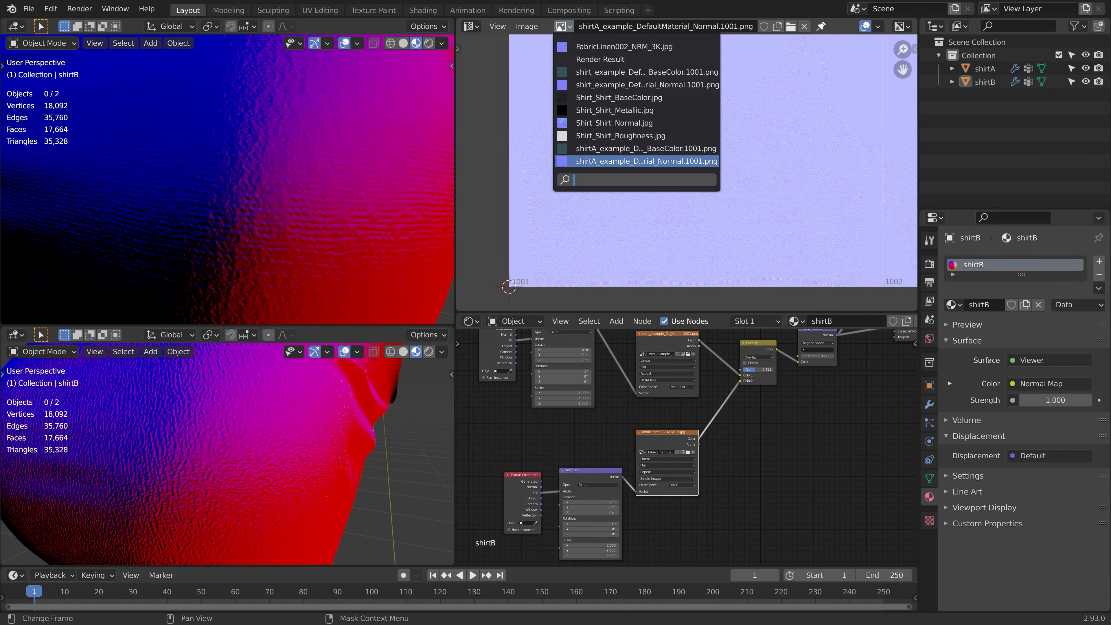
{"action": "left_click", "coordinate": [610, 47]}
{"action": "scroll", "coordinate": [682, 127], "scroll_direction": "down", "scroll_amount": 3}
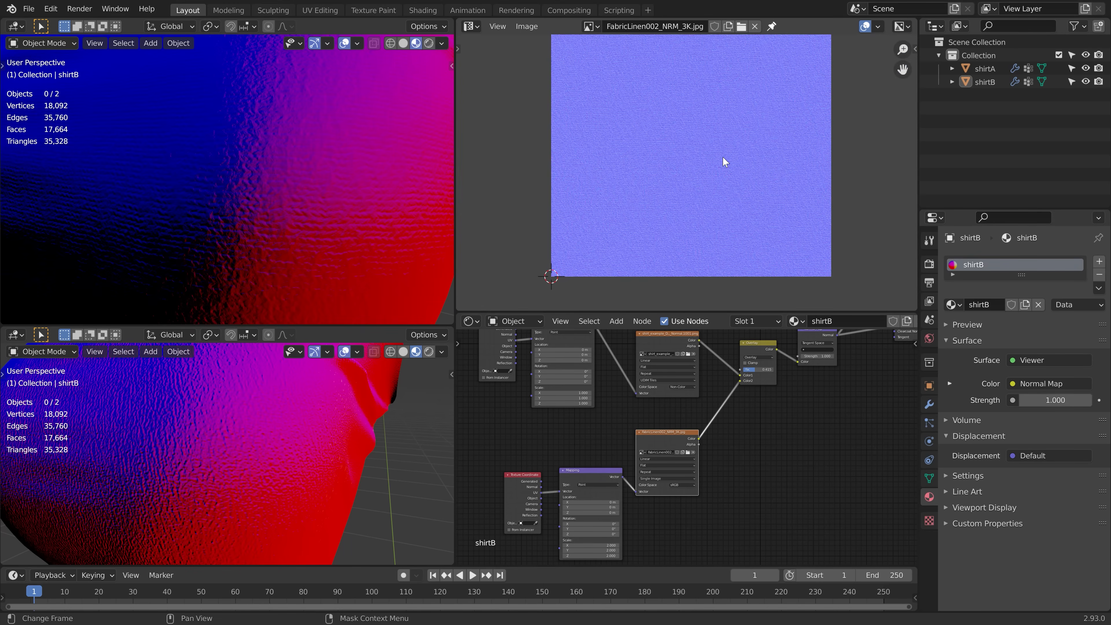
{"action": "middle_click_drag", "start_coordinate": [720, 155], "coordinate": [700, 174], "text": "shift"}
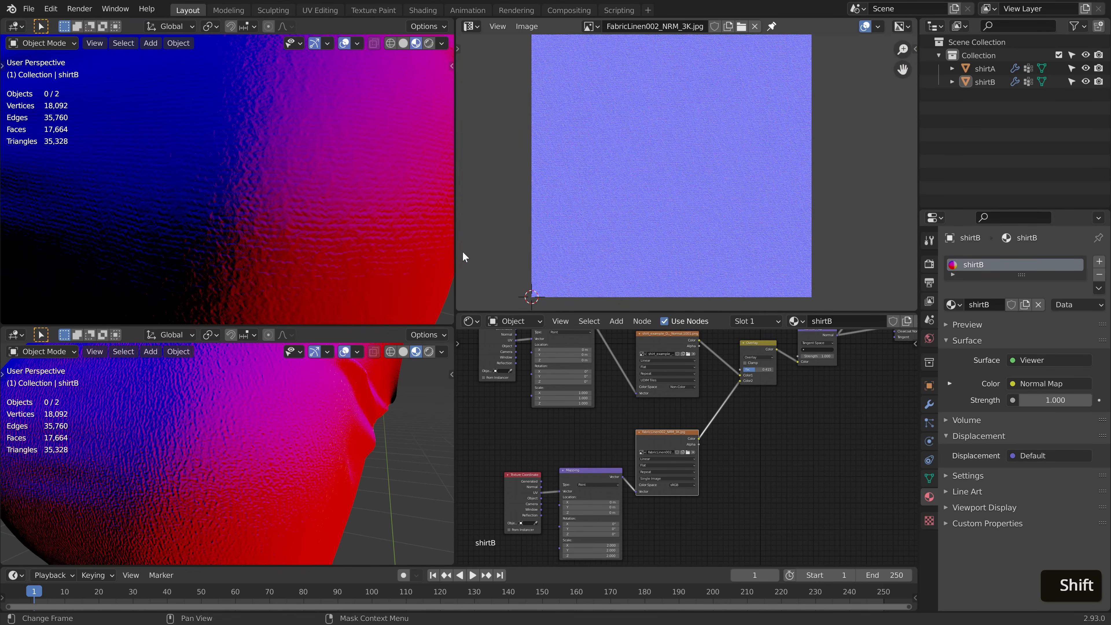
{"action": "scroll", "coordinate": [294, 424], "scroll_direction": "down", "scroll_amount": 5}
{"action": "scroll", "coordinate": [242, 457], "scroll_direction": "up", "scroll_amount": 2}
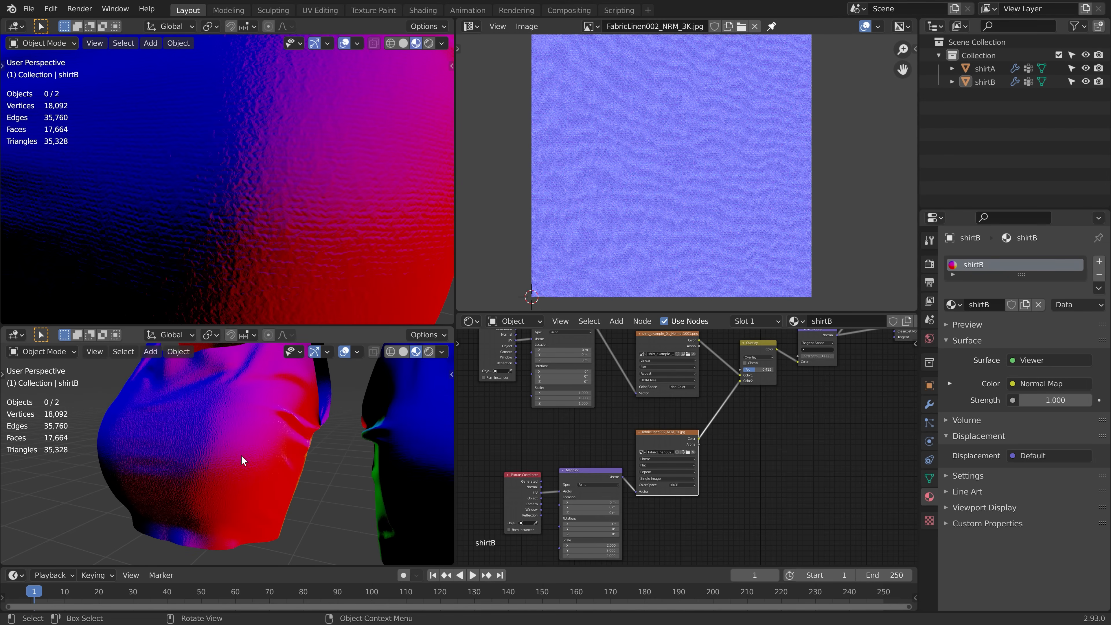
{"action": "scroll", "coordinate": [242, 455], "scroll_direction": "up", "scroll_amount": 5}
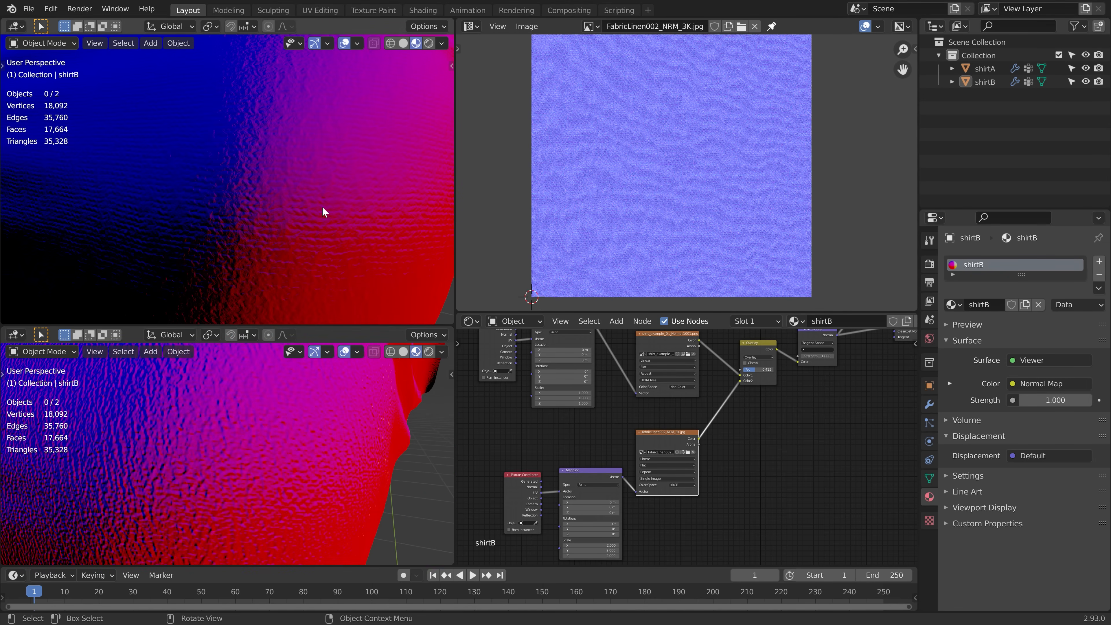
Compare the fabric bump detail on shirtB's surface from far and near in the upper 3D viewport.
{"action": "mouse_move", "coordinate": [331, 162]}
{"action": "middle_mouse_down", "text": "ctrl"}
{"action": "mouse_move", "coordinate": [333, 175]}
{"action": "mouse_move", "coordinate": [328, 165]}
{"action": "middle_mouse_up", "text": "ctrl"}
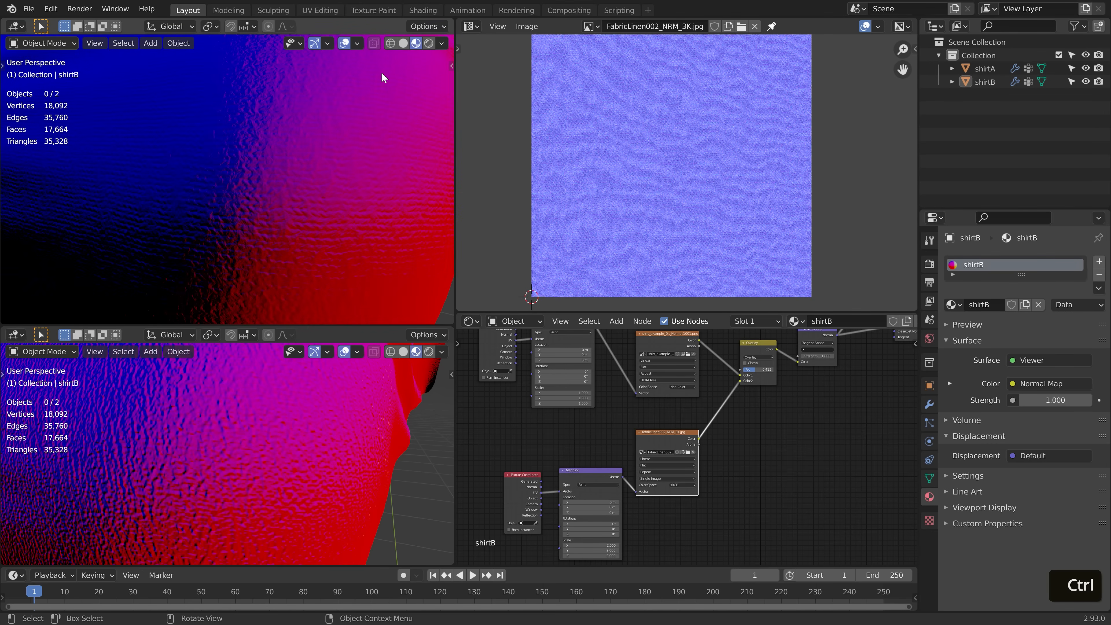
{"action": "mouse_move", "coordinate": [276, 169]}
{"action": "middle_mouse_down", "text": "ctrl"}
{"action": "mouse_move", "coordinate": [275, 208]}
{"action": "mouse_move", "coordinate": [280, 187]}
{"action": "middle_mouse_up", "text": "ctrl"}
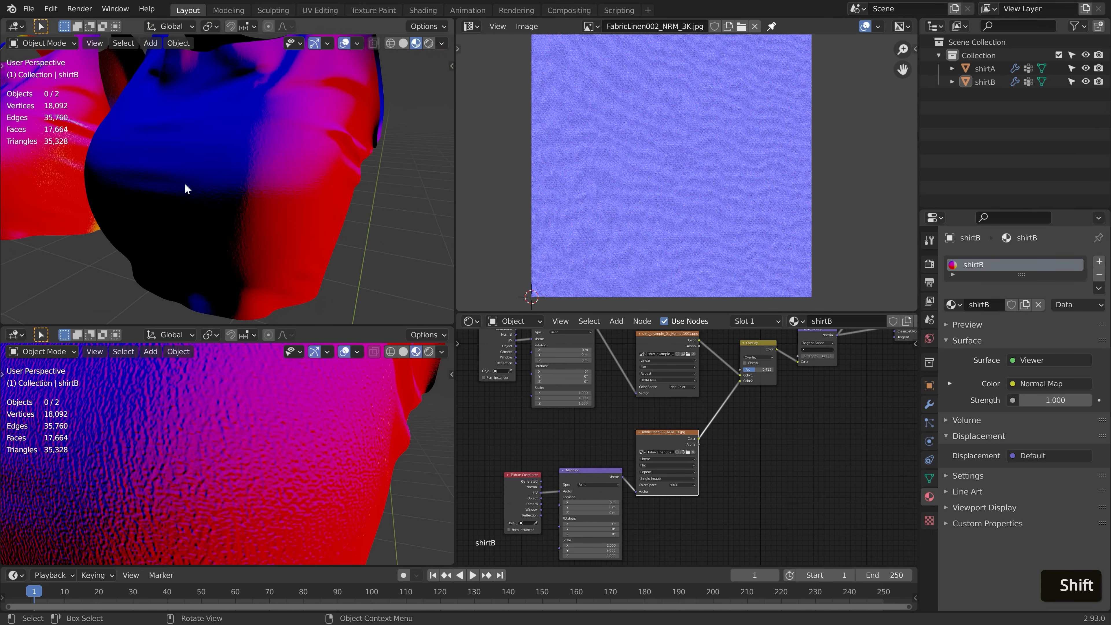
{"action": "middle_click_drag", "start_coordinate": [186, 184], "coordinate": [205, 185]}
{"action": "scroll", "coordinate": [233, 188], "scroll_direction": "up", "scroll_amount": 6}
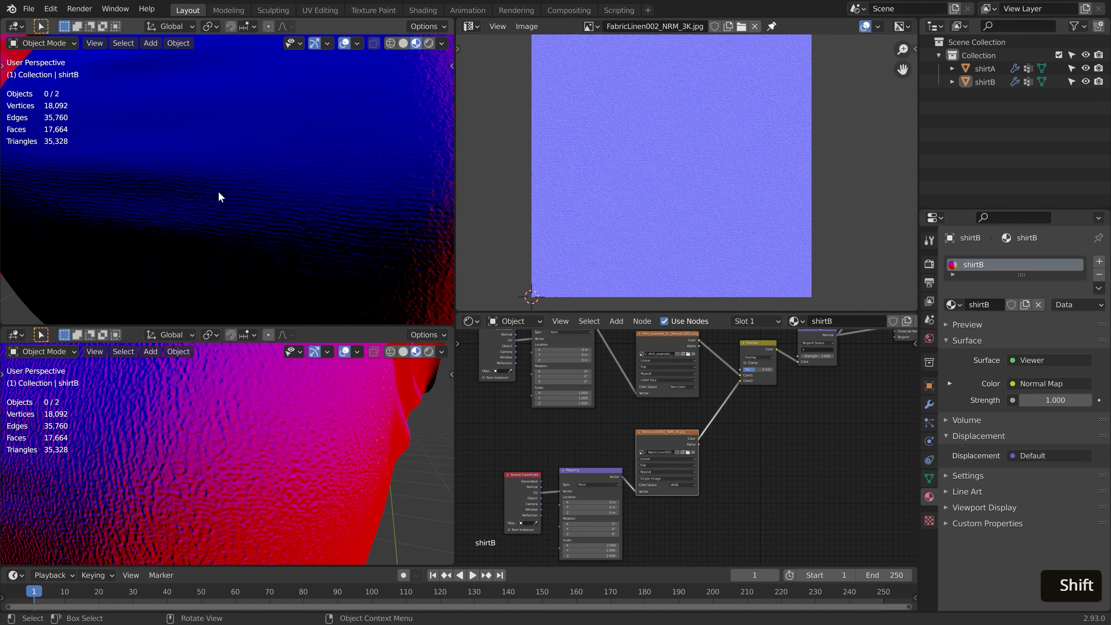
{"action": "middle_click_drag", "start_coordinate": [337, 205], "coordinate": [283, 182]}
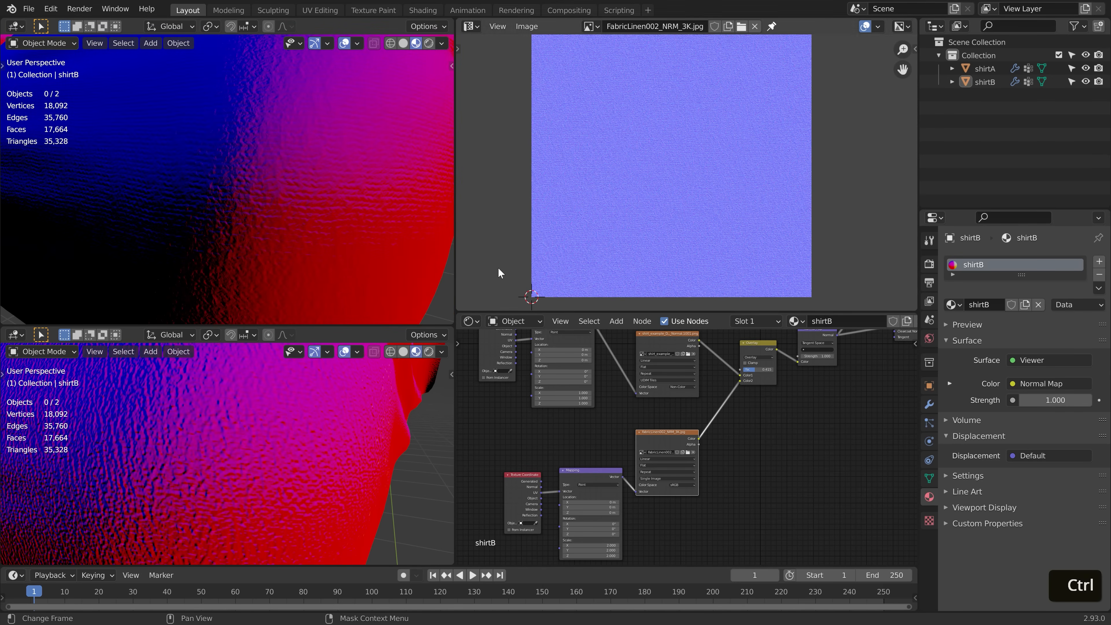
Enlarge the node editor by shrinking the image editor above it, and bring shirtB's texture and mapping nodes into view.
{"action": "middle_click_drag", "start_coordinate": [634, 427], "coordinate": [650, 437], "text": "shift"}
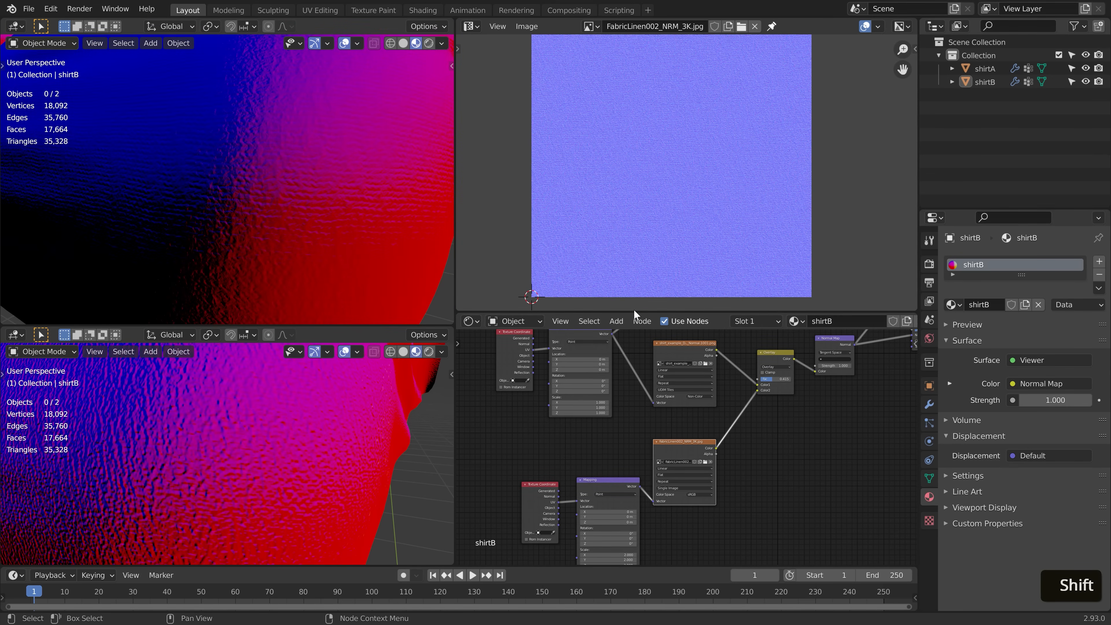
{"action": "left_click_drag", "start_coordinate": [634, 309], "coordinate": [632, 165]}
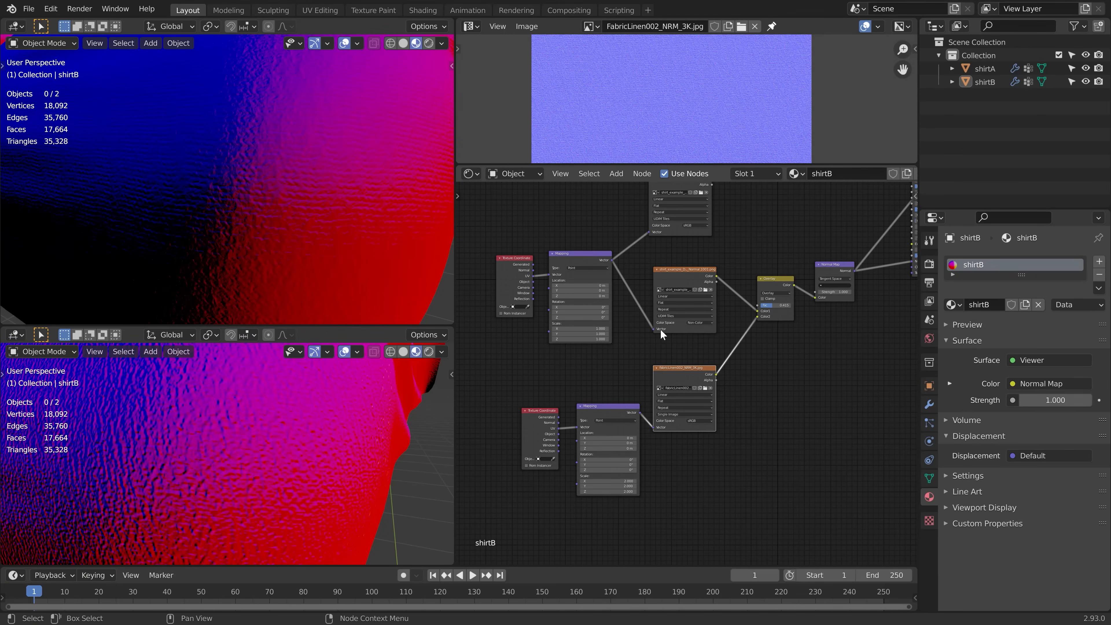
{"action": "middle_click_drag", "start_coordinate": [769, 348], "coordinate": [785, 379], "text": "shift"}
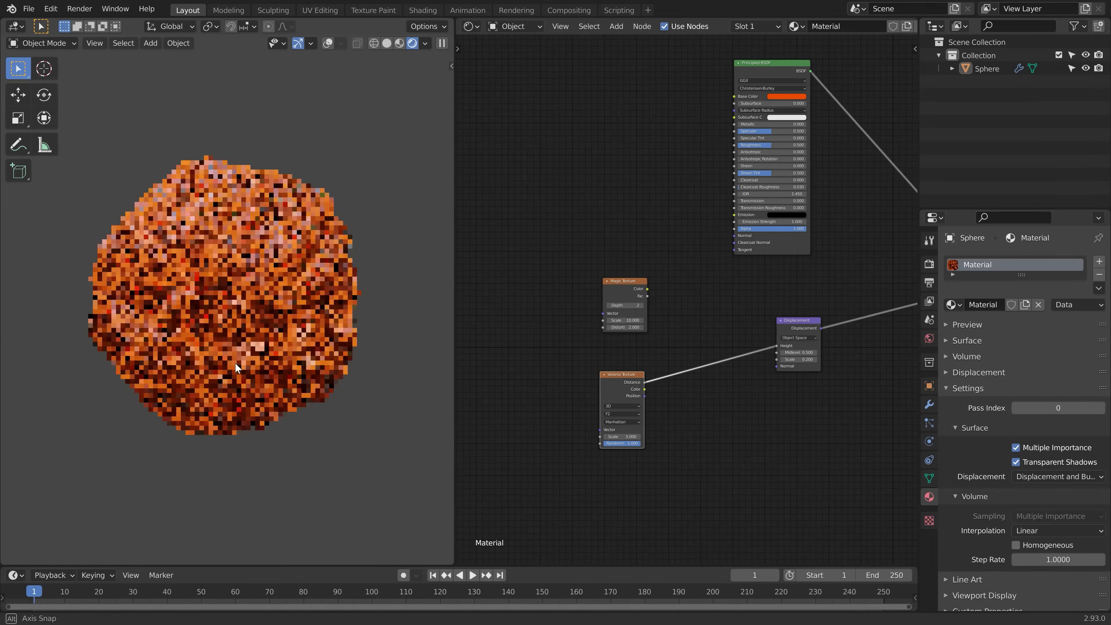
{"action": "middle_click_drag", "start_coordinate": [235, 362], "coordinate": [271, 347]}
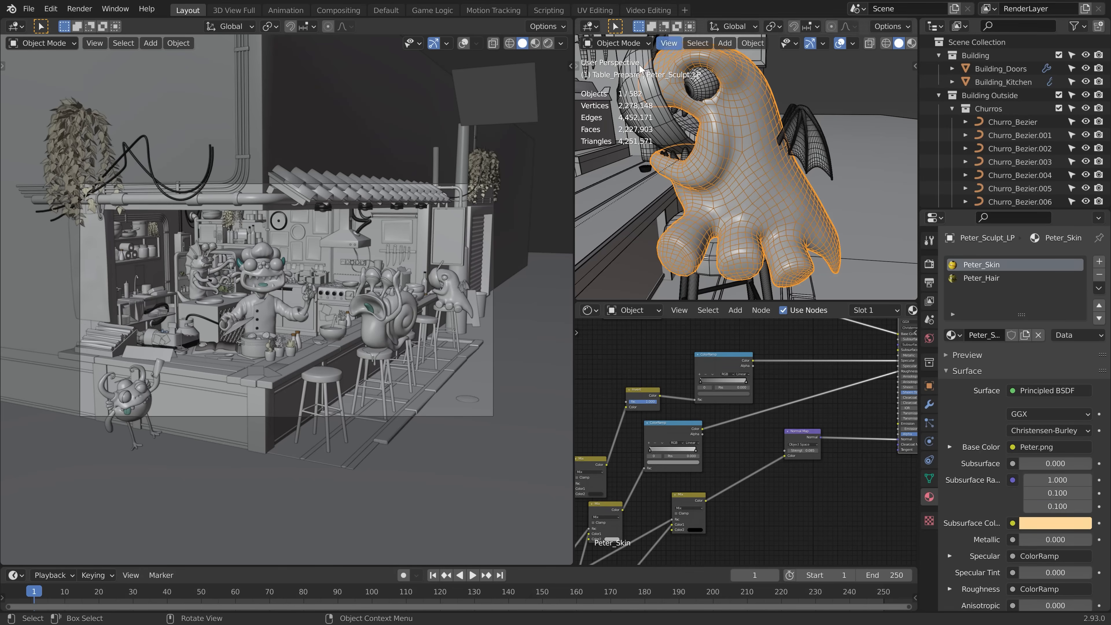
Inspect the kitchen diner scene near and far in the camera viewport, and set that viewport to Rendered shading.
{"action": "scroll", "coordinate": [334, 292], "scroll_direction": "up", "scroll_amount": 5}
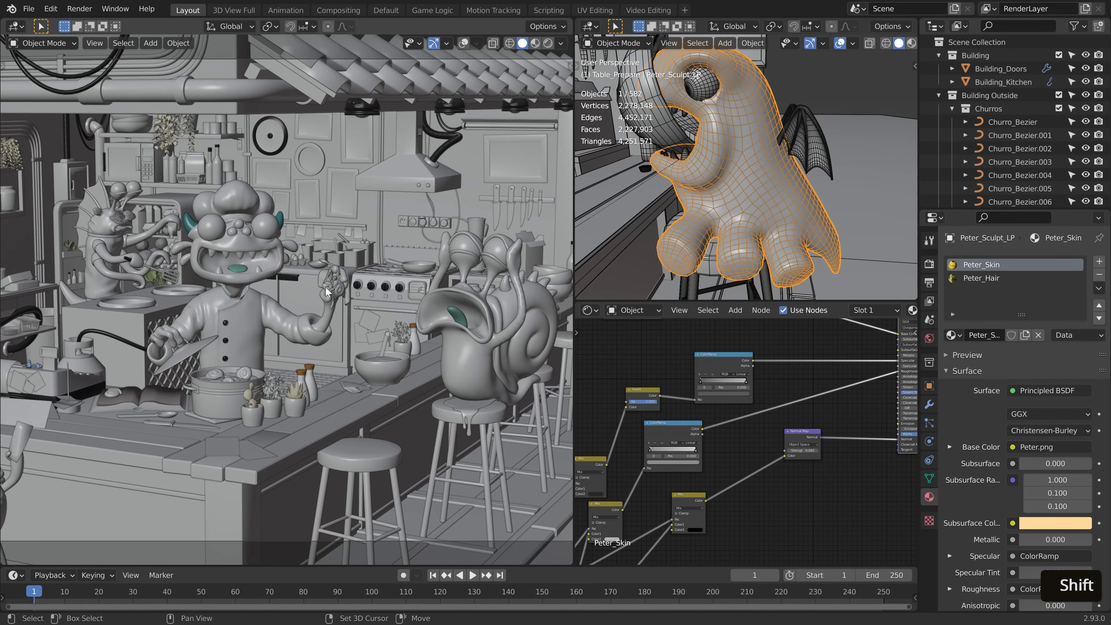
{"action": "scroll", "coordinate": [325, 287], "scroll_direction": "down", "scroll_amount": 8}
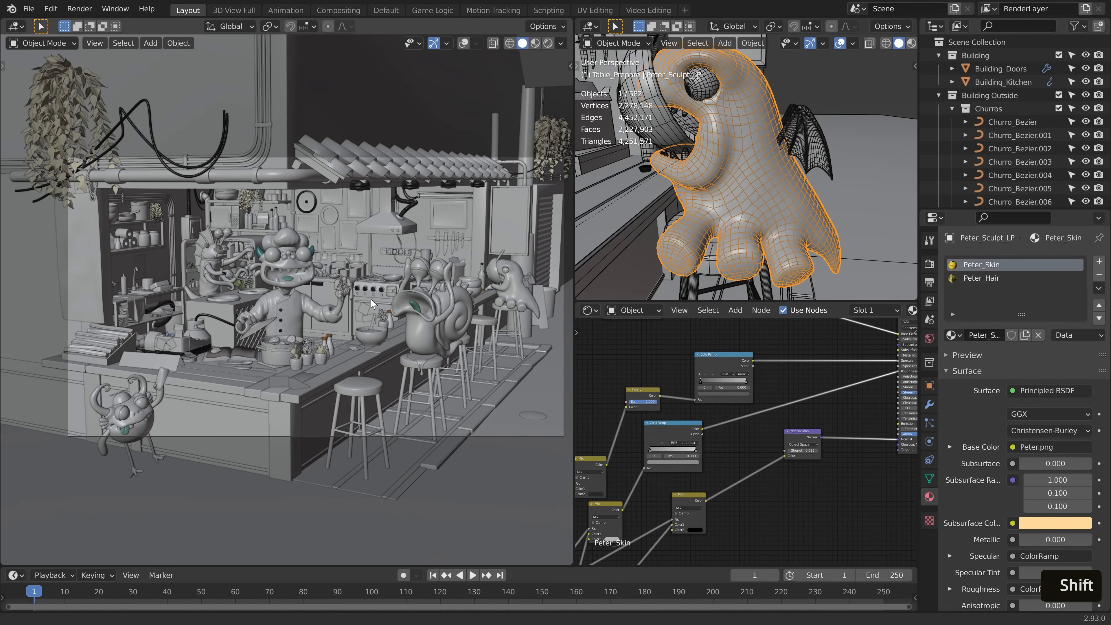
{"action": "scroll", "coordinate": [372, 298], "scroll_direction": "down", "scroll_amount": 2}
{"action": "middle_click_drag", "start_coordinate": [373, 295], "coordinate": [409, 373]}
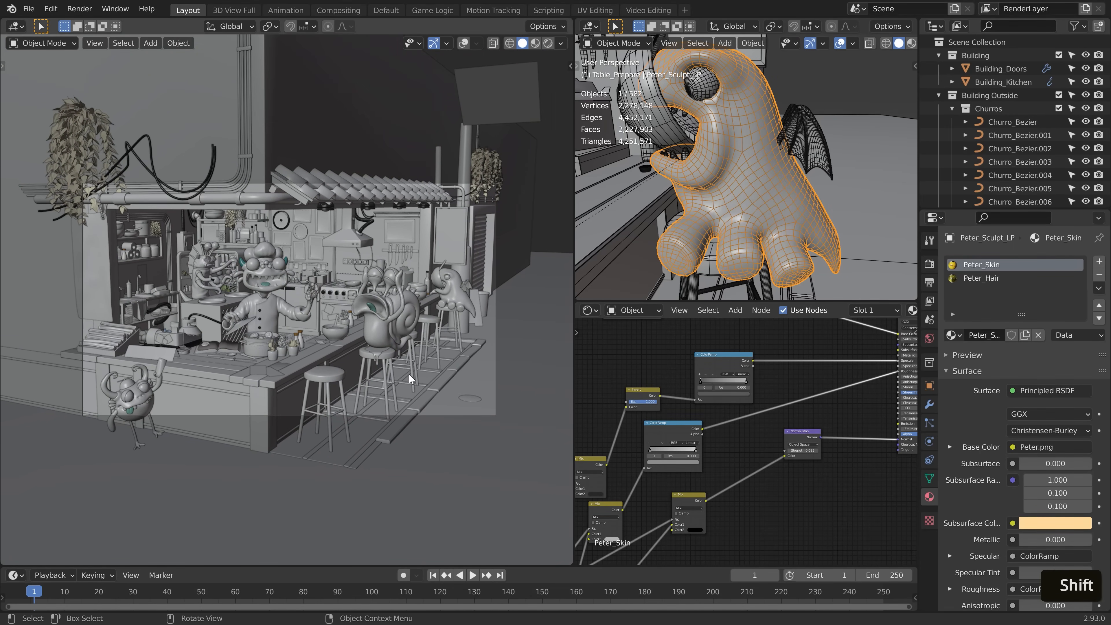
{"action": "left_click", "coordinate": [548, 43]}
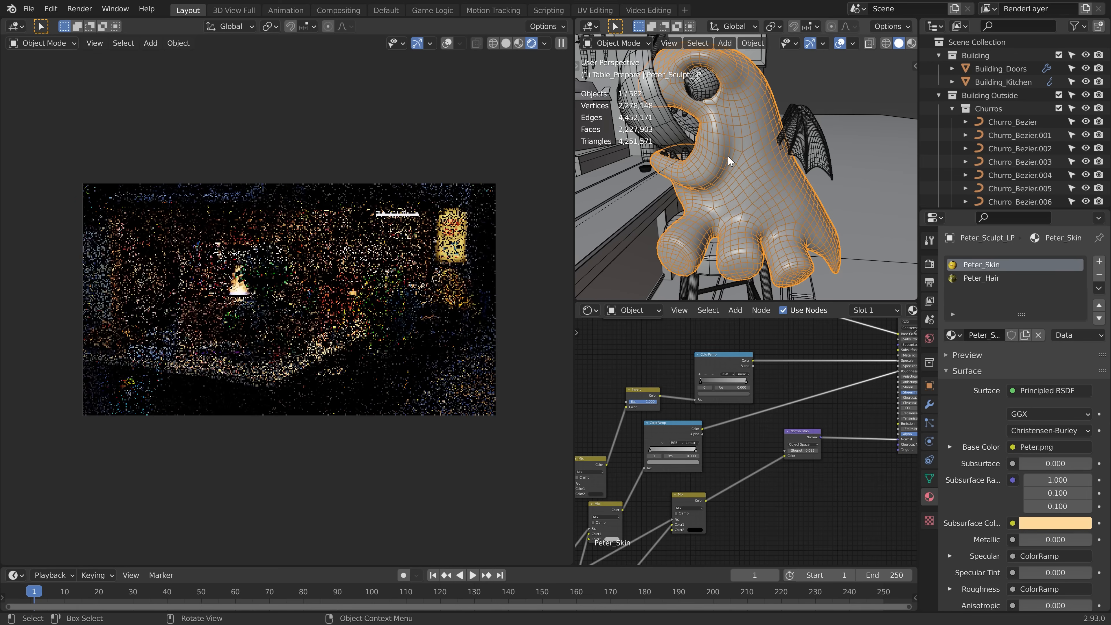
Turn off the wireframe display in the second 3D viewport and look around the kitchen from Peter_Sculpt_LP.
{"action": "middle_click_drag", "start_coordinate": [766, 186], "coordinate": [717, 192]}
{"action": "scroll", "coordinate": [717, 192], "scroll_direction": "down", "scroll_amount": 6}
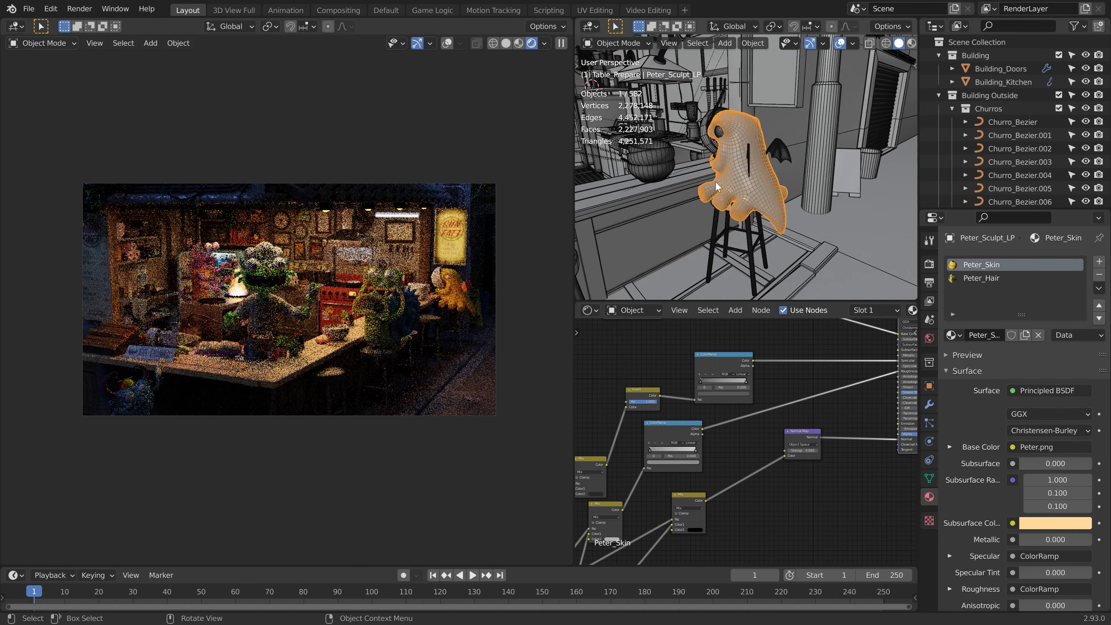
{"action": "middle_click_drag", "start_coordinate": [629, 166], "coordinate": [669, 182], "text": "shift"}
{"action": "key", "text": "ctrl+w"}
{"action": "scroll", "coordinate": [823, 156], "scroll_direction": "down", "scroll_amount": 6}
{"action": "middle_click_drag", "start_coordinate": [817, 136], "coordinate": [734, 155], "text": "shift"}
{"action": "scroll", "coordinate": [734, 154], "scroll_direction": "up", "scroll_amount": 7}
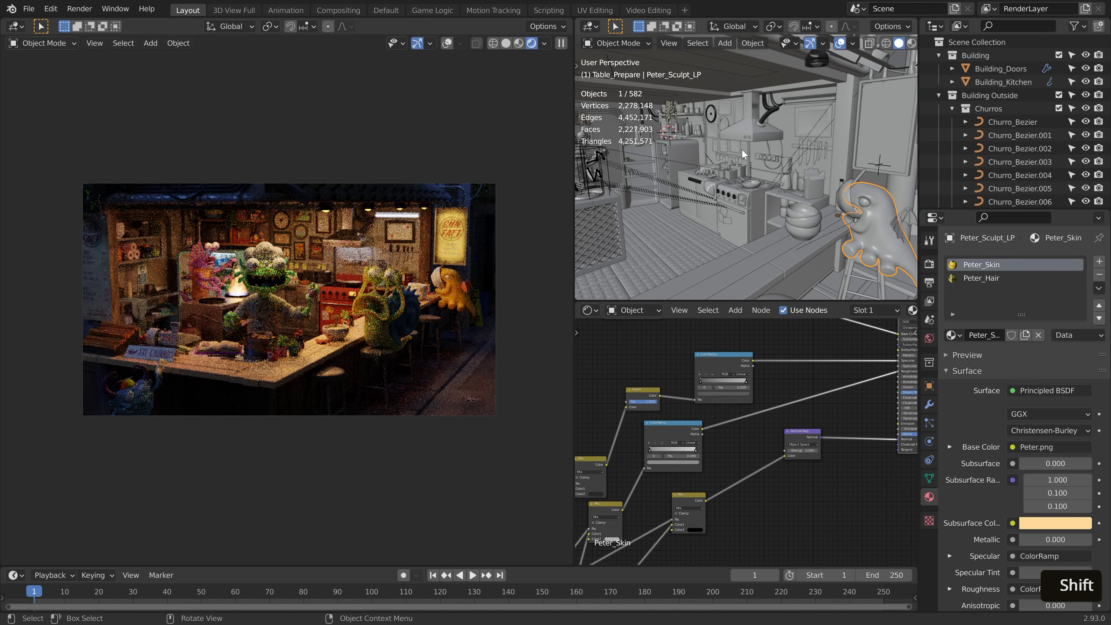
Isolate Peter_Sculpt_LP in local view with Material Preview shading, and examine its striped skin and the Peter_Skin material nodes.
{"action": "middle_click_drag", "start_coordinate": [806, 181], "coordinate": [726, 128], "text": "shift"}
{"action": "key", "text": "KP_Divide"}
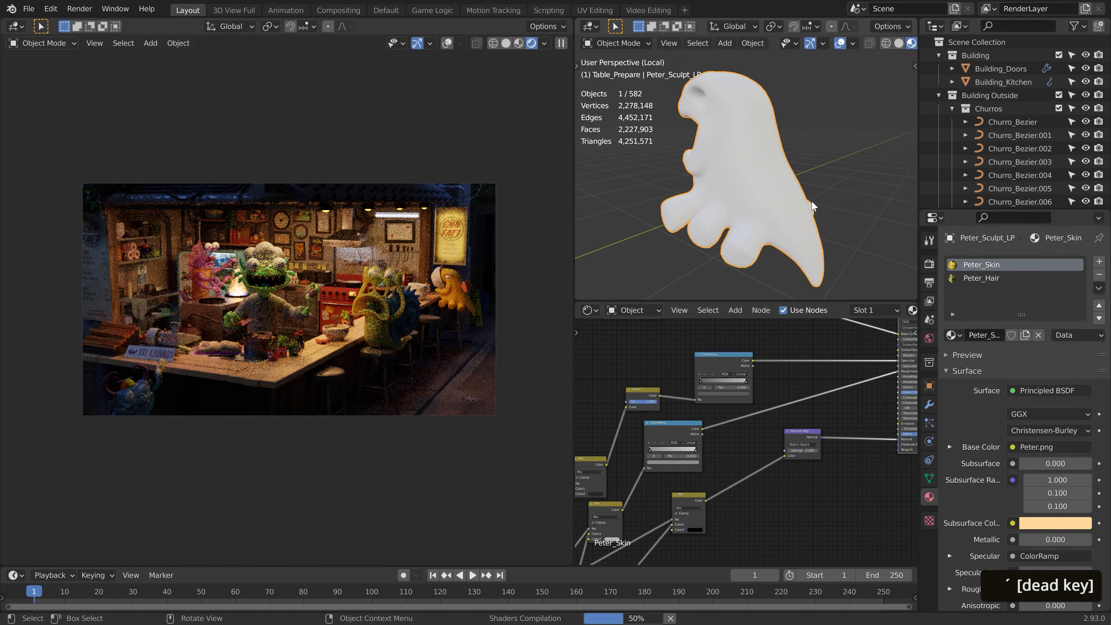
{"action": "scroll", "coordinate": [798, 396], "scroll_direction": "down", "scroll_amount": 5}
{"action": "middle_click_drag", "start_coordinate": [743, 406], "coordinate": [745, 412], "text": "shift"}
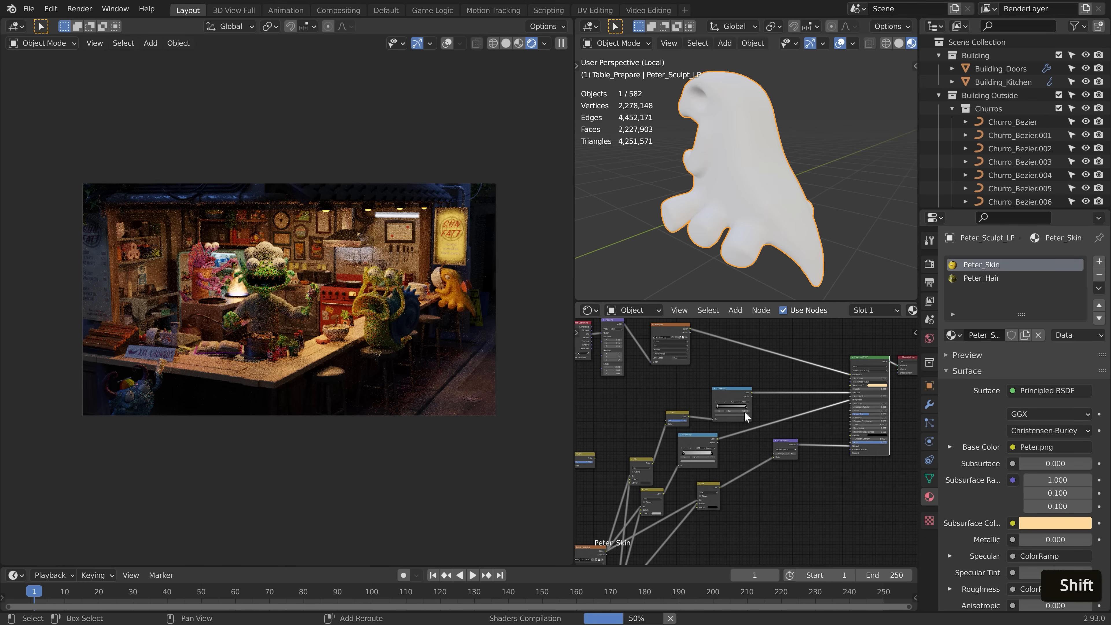
{"action": "middle_click_drag", "start_coordinate": [727, 336], "coordinate": [759, 419], "text": "shift"}
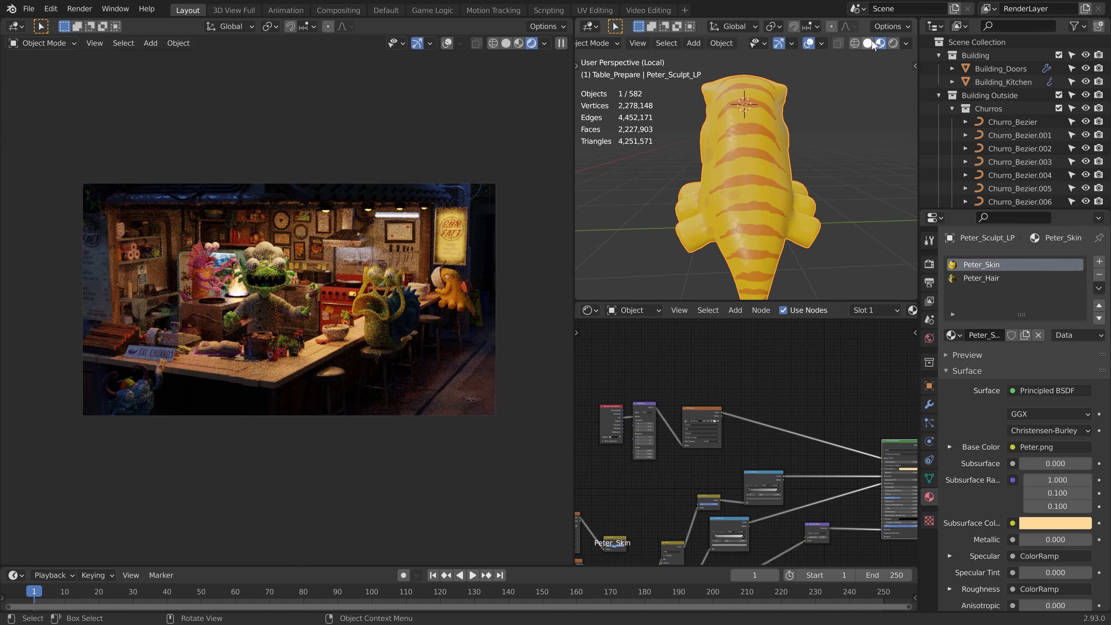
Exit local view, return the second 3D viewport to Solid shading, and bring the whole diner scene into view.
{"action": "key", "text": "KP_Divide"}
{"action": "scroll", "coordinate": [732, 152], "scroll_direction": "down", "scroll_amount": 5}
{"action": "middle_click_drag", "start_coordinate": [731, 152], "coordinate": [756, 183], "text": "shift"}
{"action": "scroll", "coordinate": [819, 139], "scroll_direction": "down", "scroll_amount": 5}
{"action": "scroll", "coordinate": [819, 139], "scroll_direction": "down", "scroll_amount": 4}
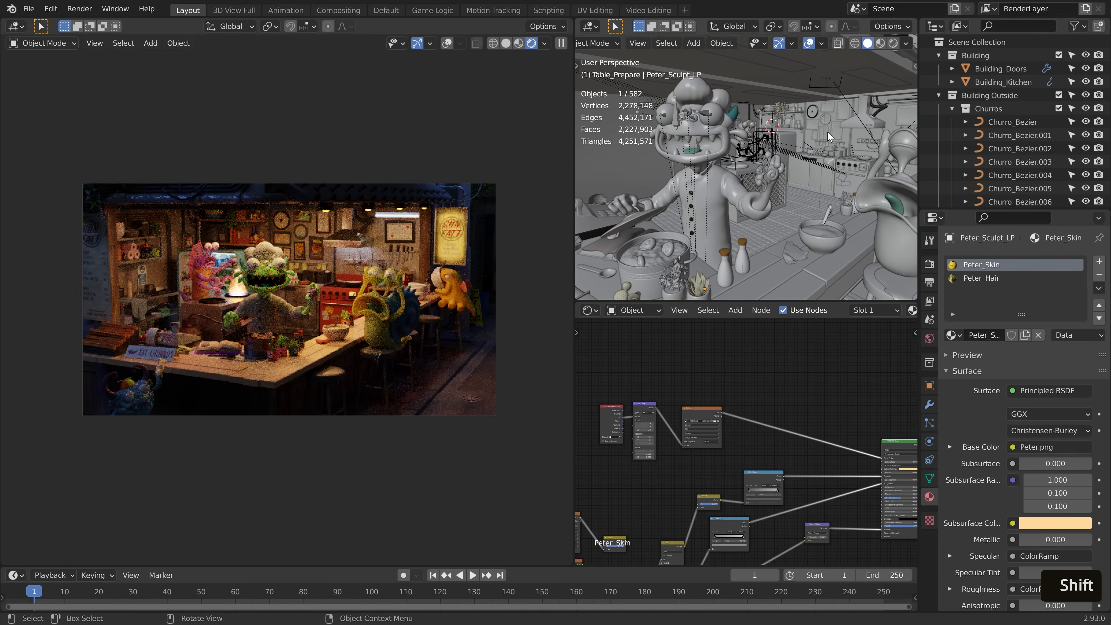
{"action": "scroll", "coordinate": [820, 190], "scroll_direction": "down", "scroll_amount": 5}
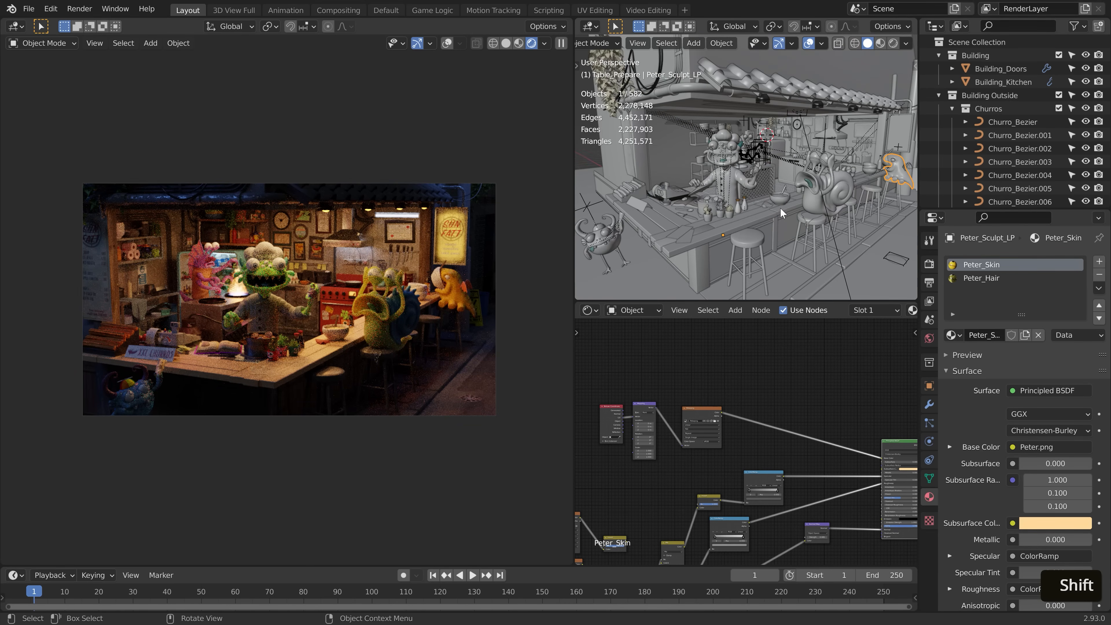